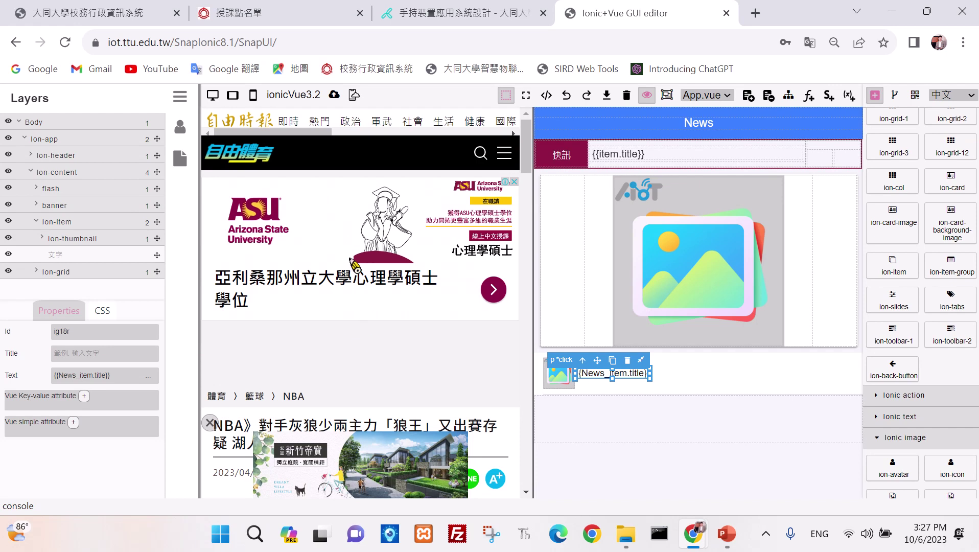
Step: Return the live preview to the News page and open the app in the phone simulator
right_click(376, 151)
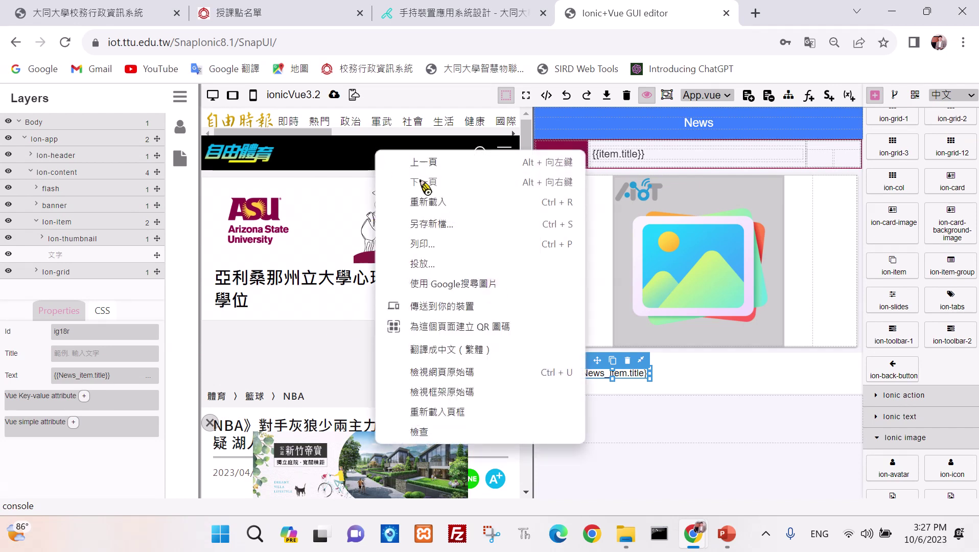
click(429, 164)
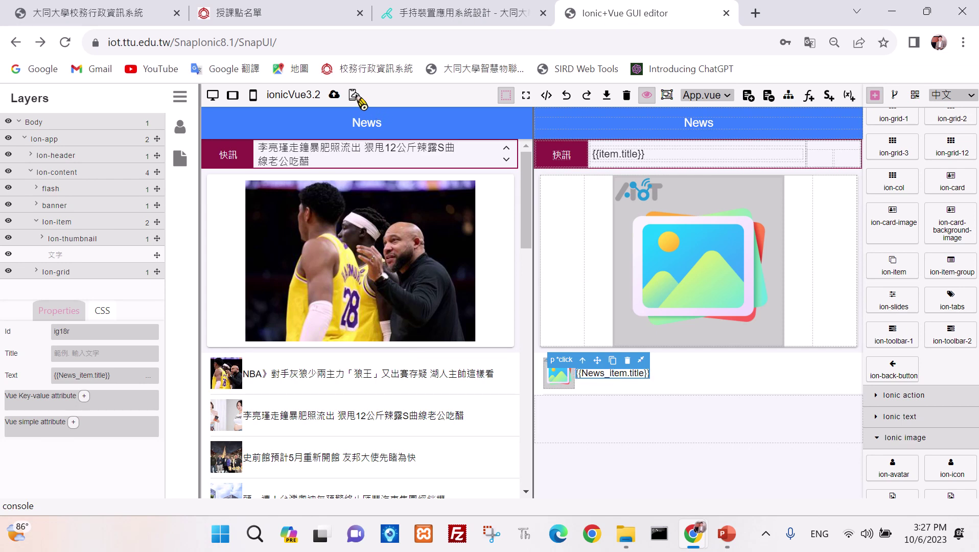
click(354, 95)
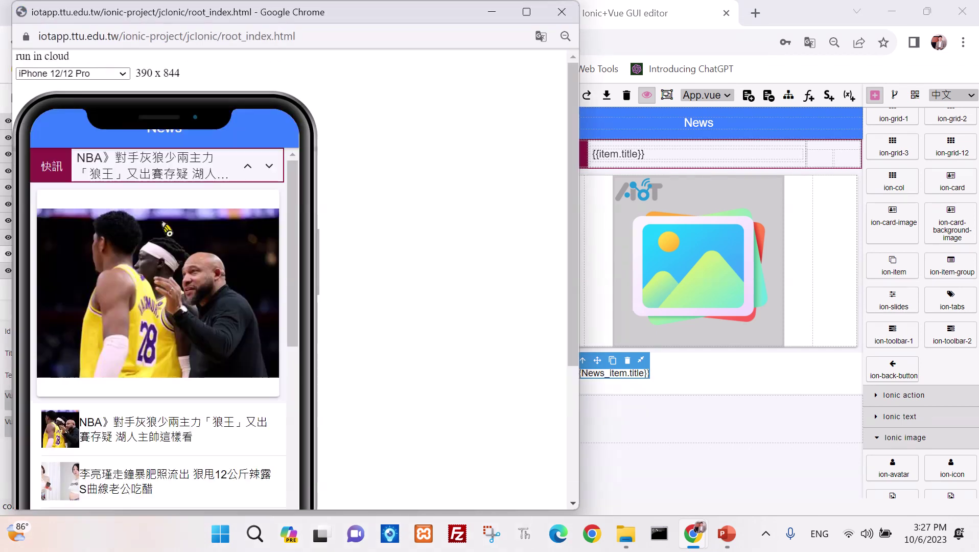
Step: Select the ion-img nested in the banner's ion-card, ion-slides and ion-slide layers
click(697, 279)
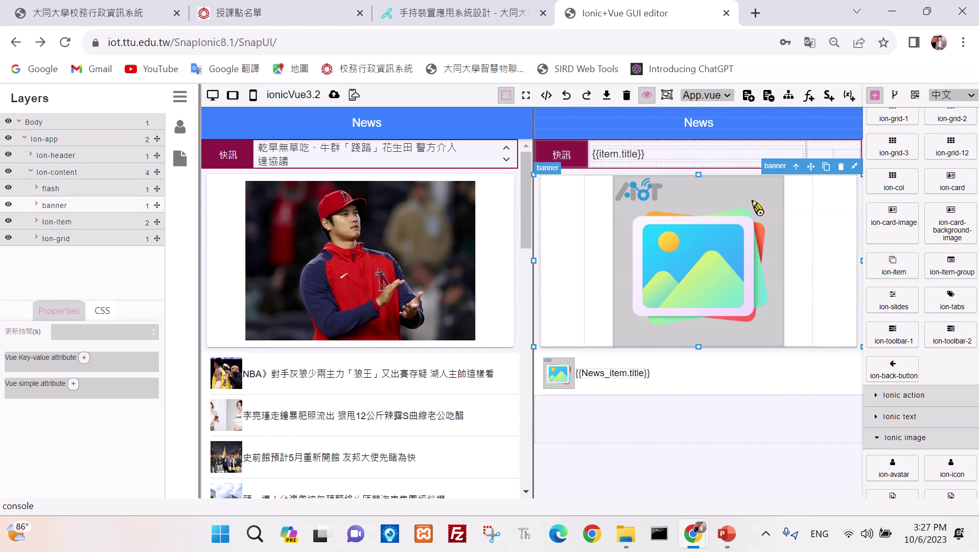
click(795, 167)
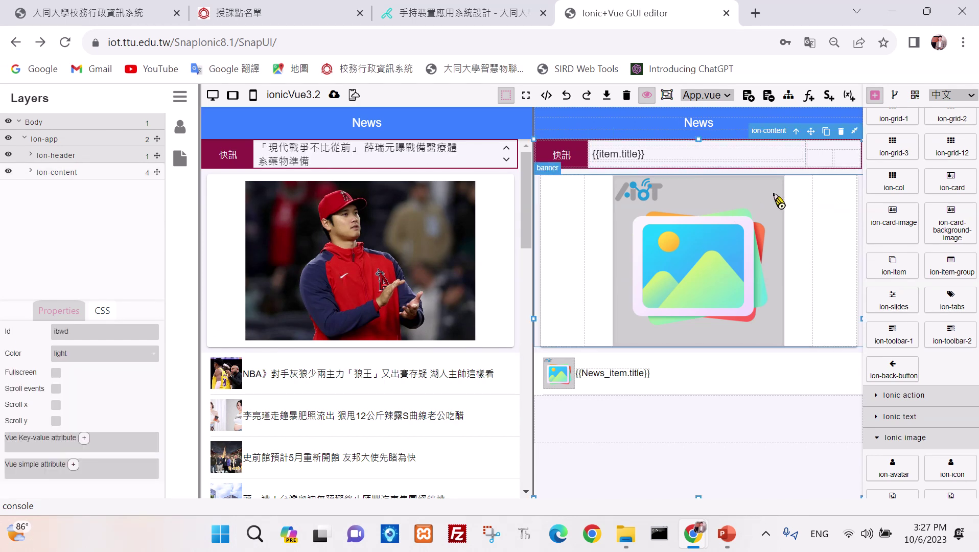
click(31, 171)
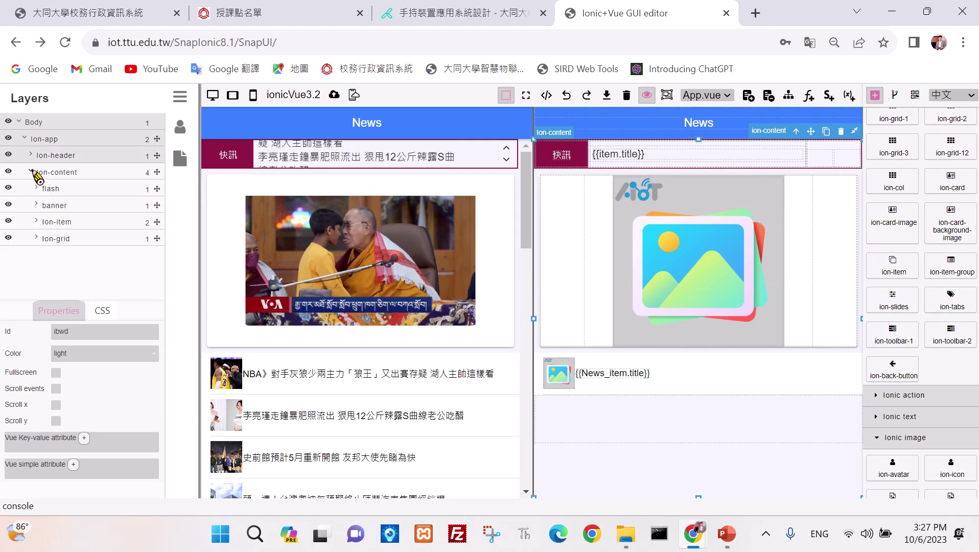
click(36, 205)
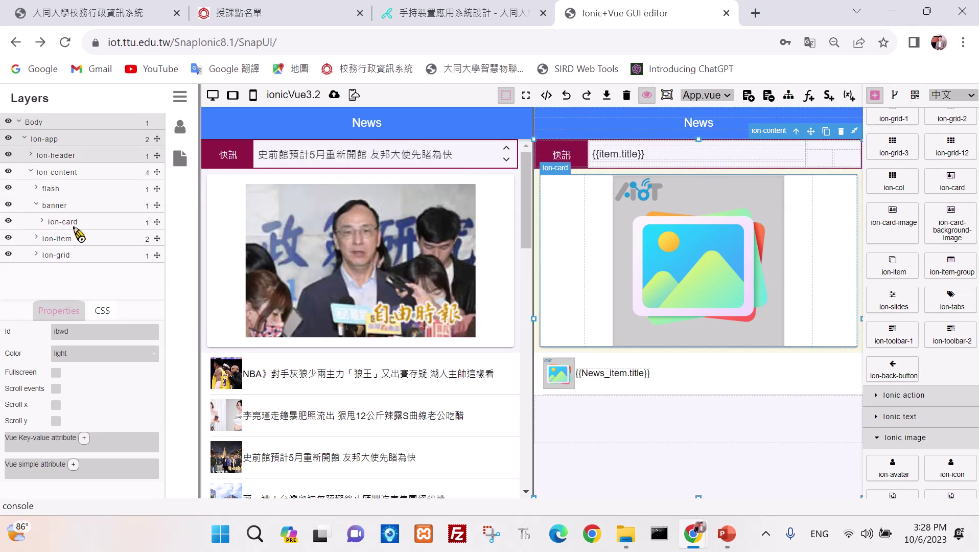
click(43, 221)
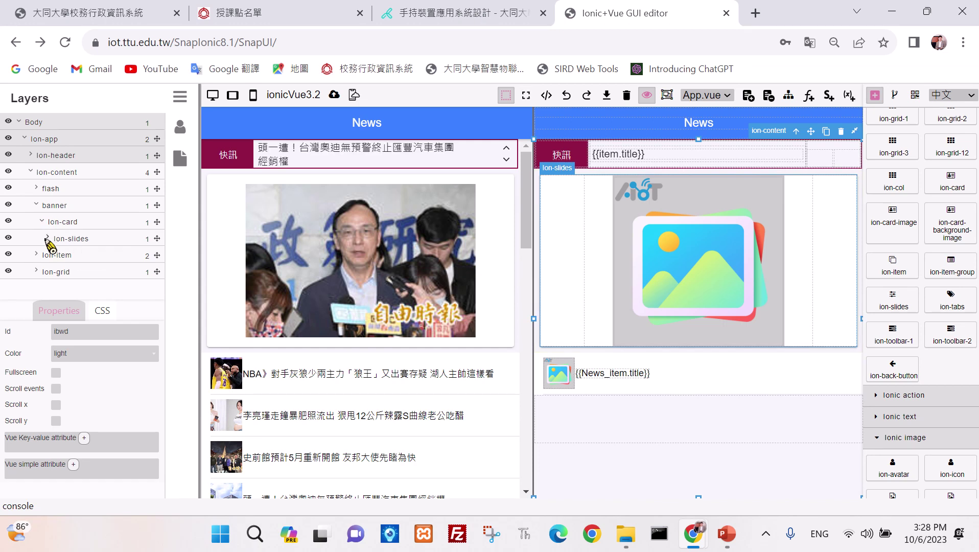
click(47, 238)
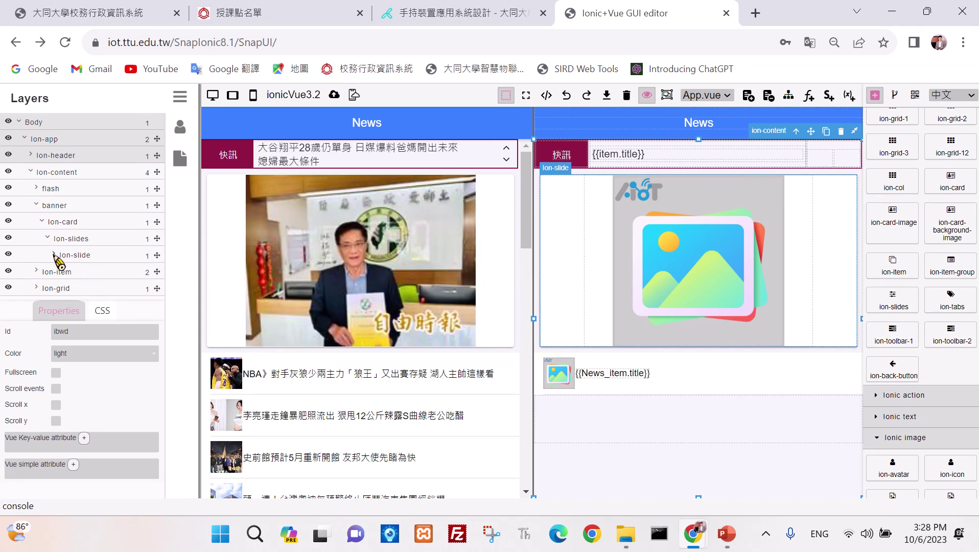
click(54, 253)
click(78, 271)
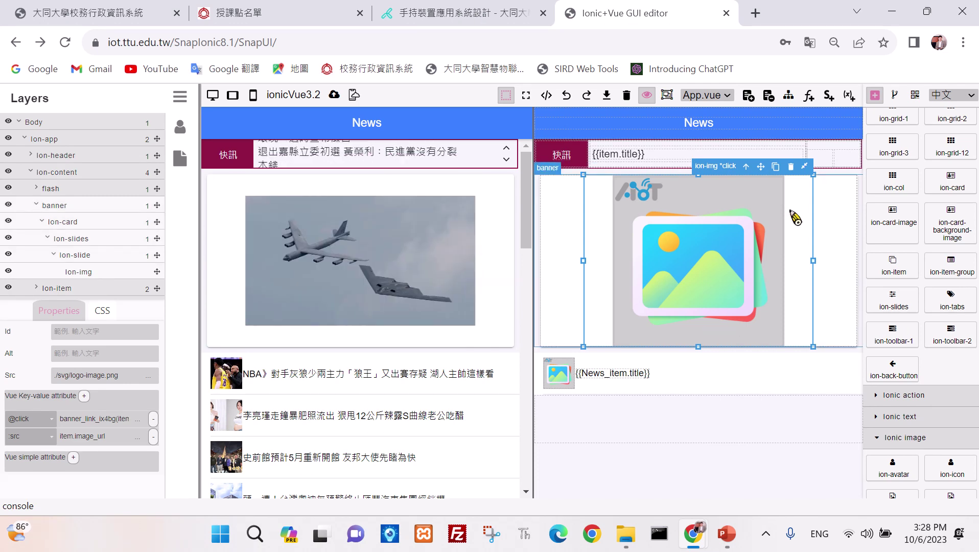
Step: Create a function named gotoLink for the ion-img click event and put a gotoURL block in its body
click(804, 168)
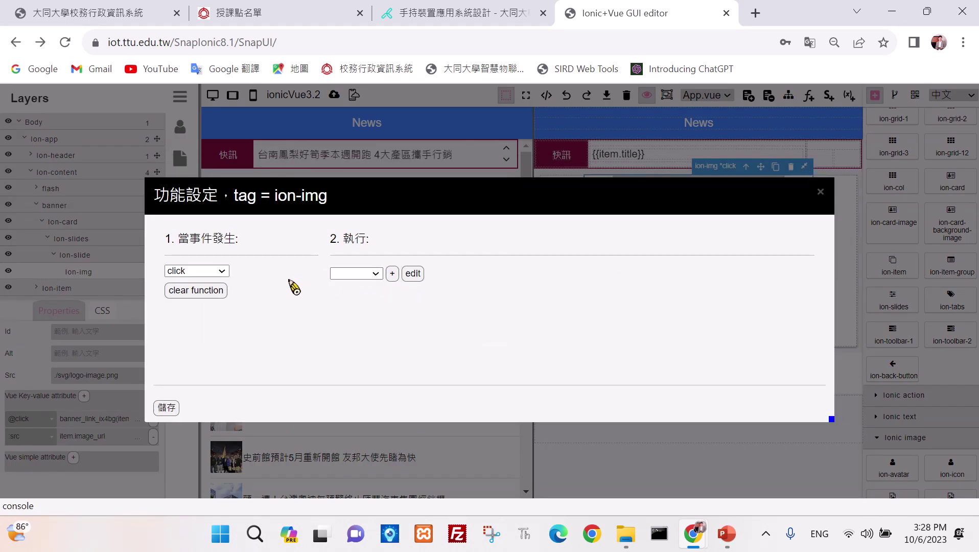
click(376, 273)
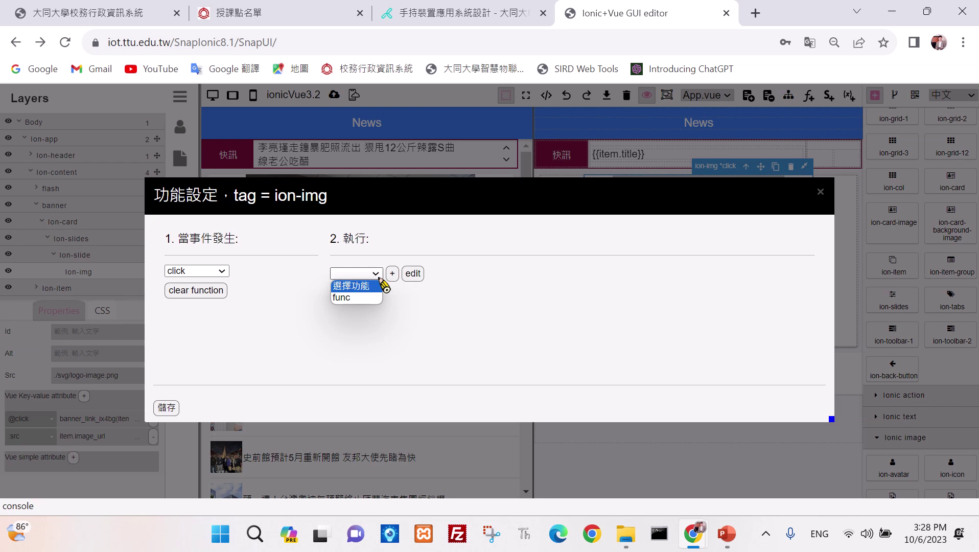
click(398, 274)
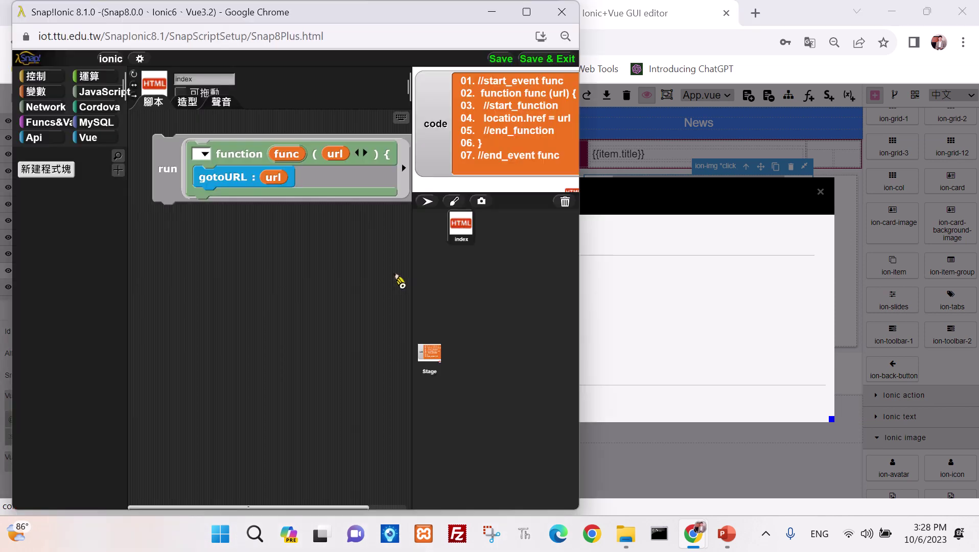
click(292, 154)
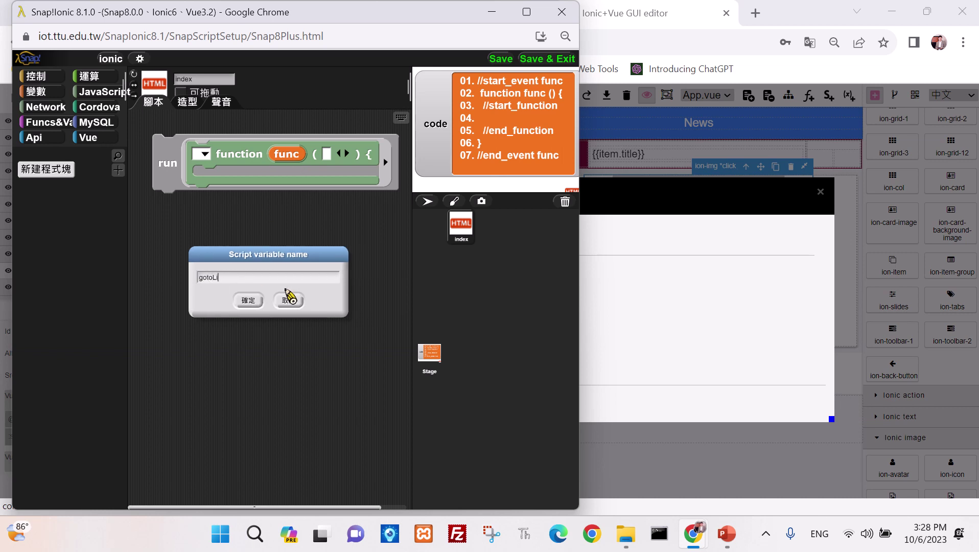
click(248, 301)
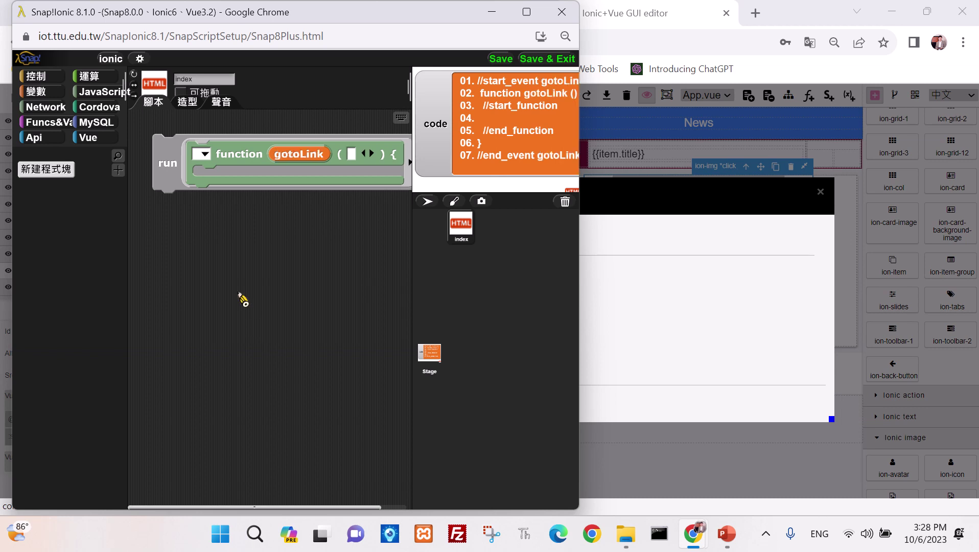
click(34, 137)
drag(72, 179, 247, 190)
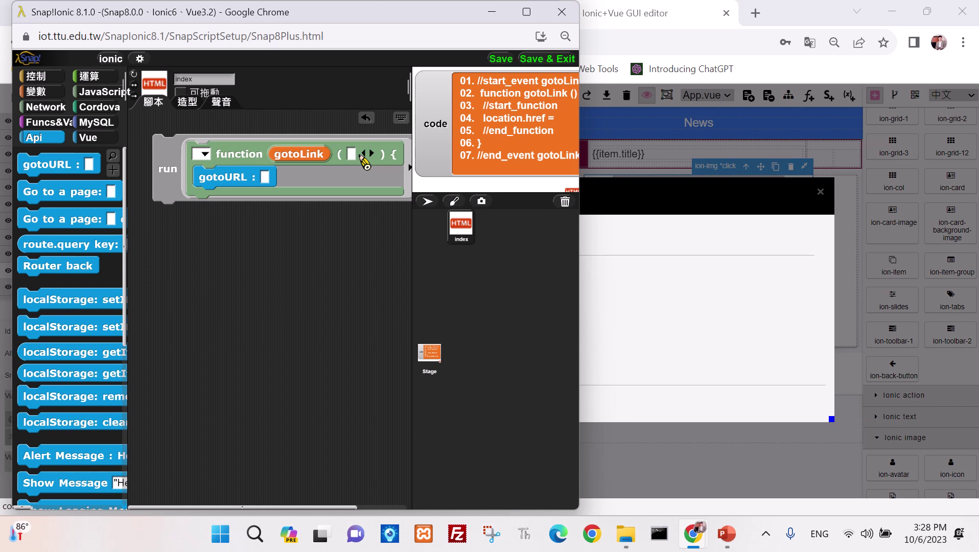
click(48, 122)
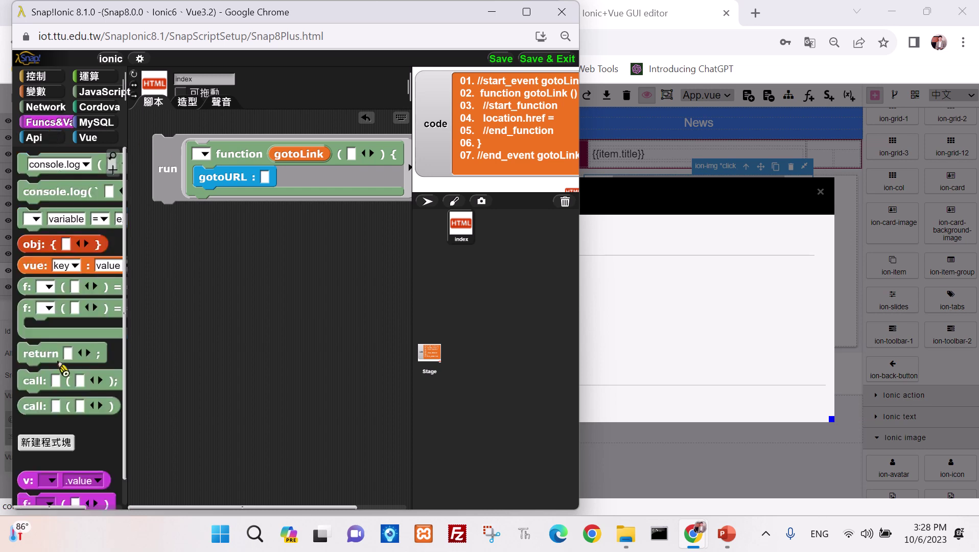
drag(41, 481, 289, 325)
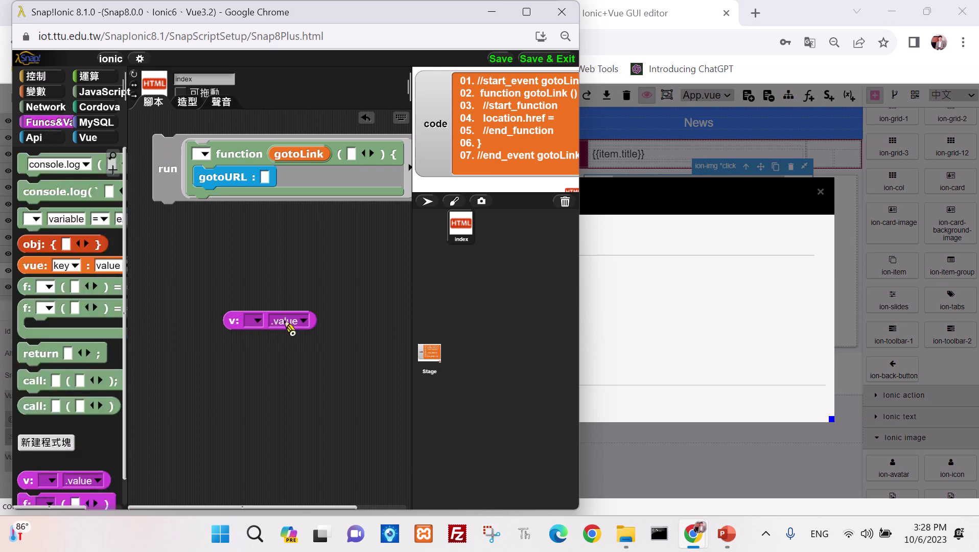
click(257, 322)
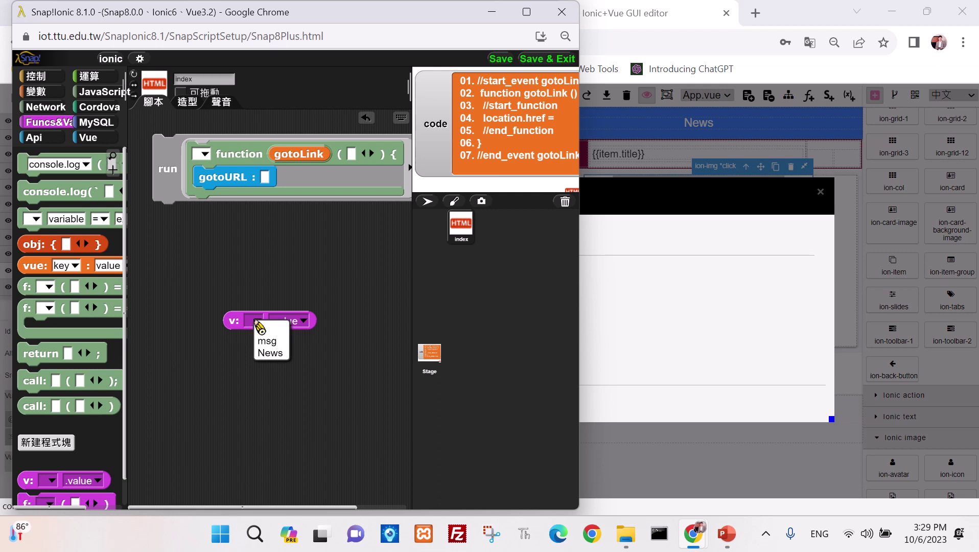
click(271, 353)
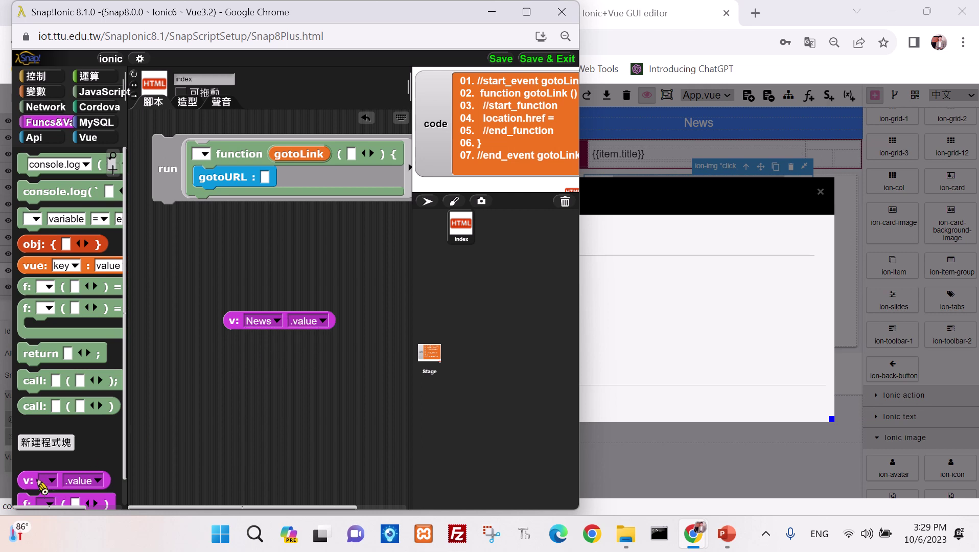
scroll(51, 481, down, 1)
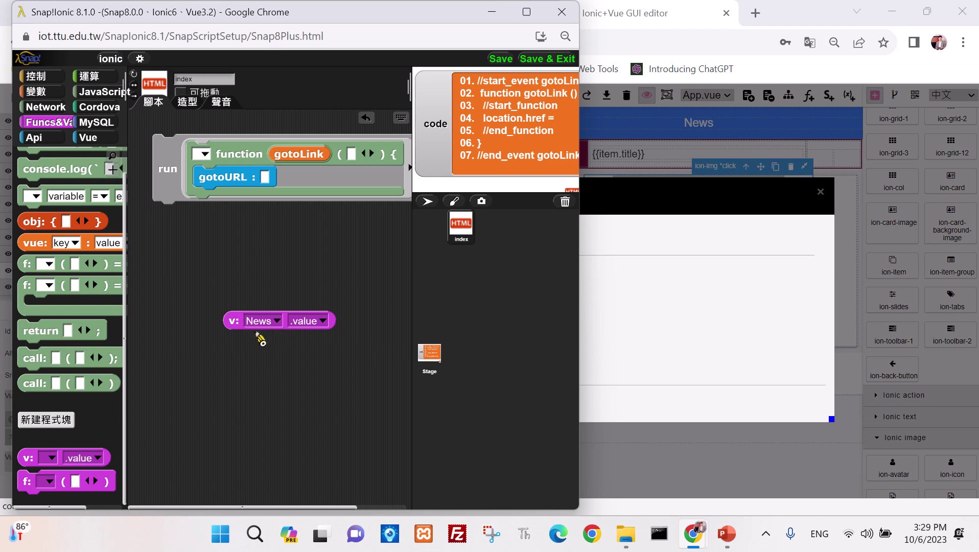
drag(237, 323, 115, 433)
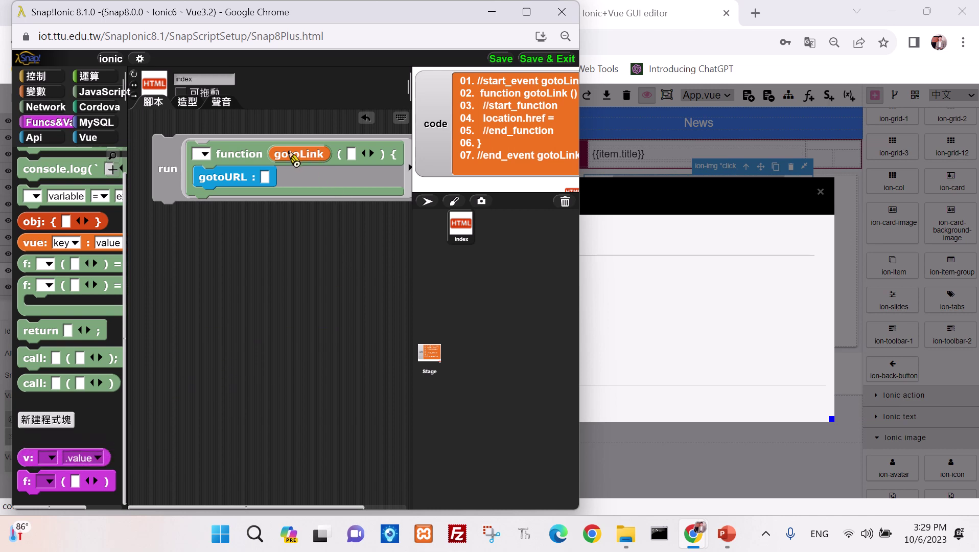
Step: Give the gotoLink function a parameter by copying its name variable into the argument slot and renaming the copy to link
drag(293, 158, 378, 155)
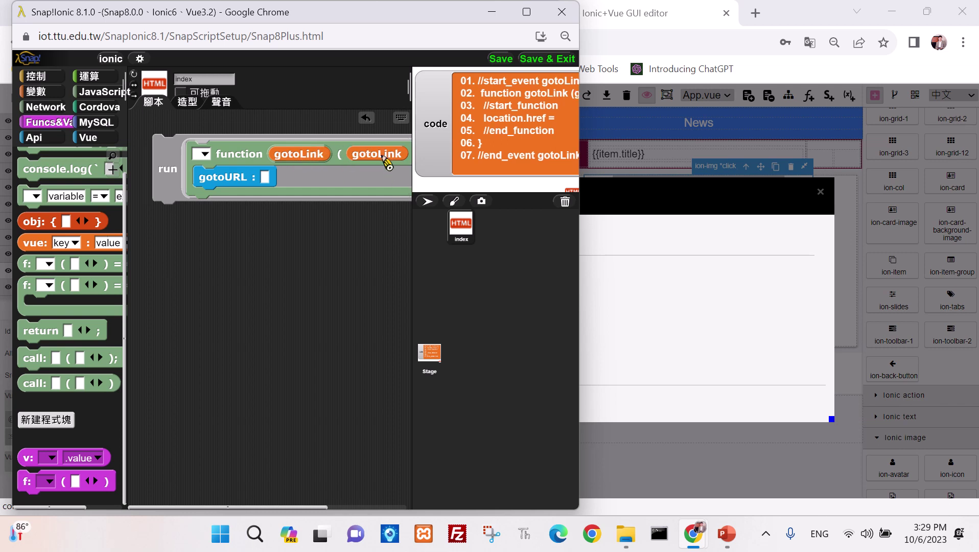
right_click(387, 162)
click(388, 175)
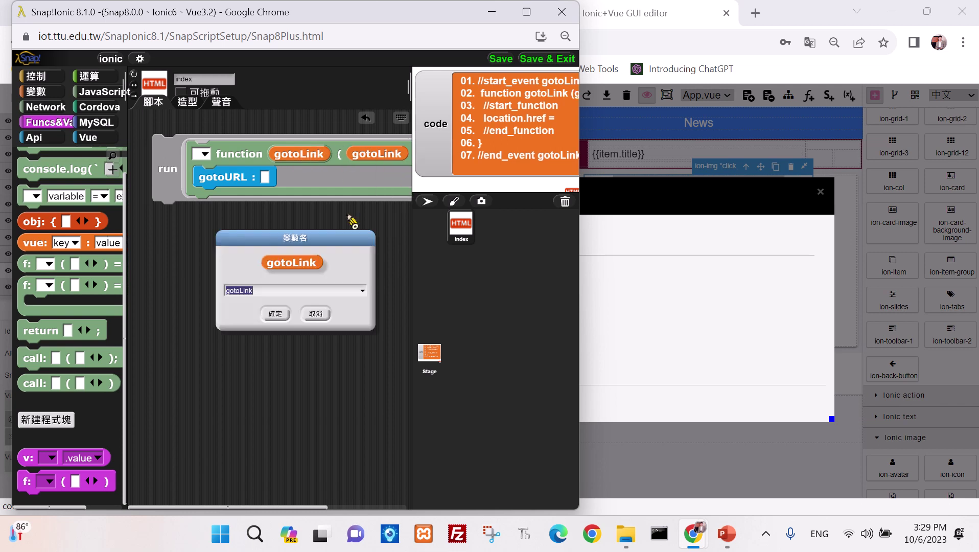
click(244, 291)
click(287, 314)
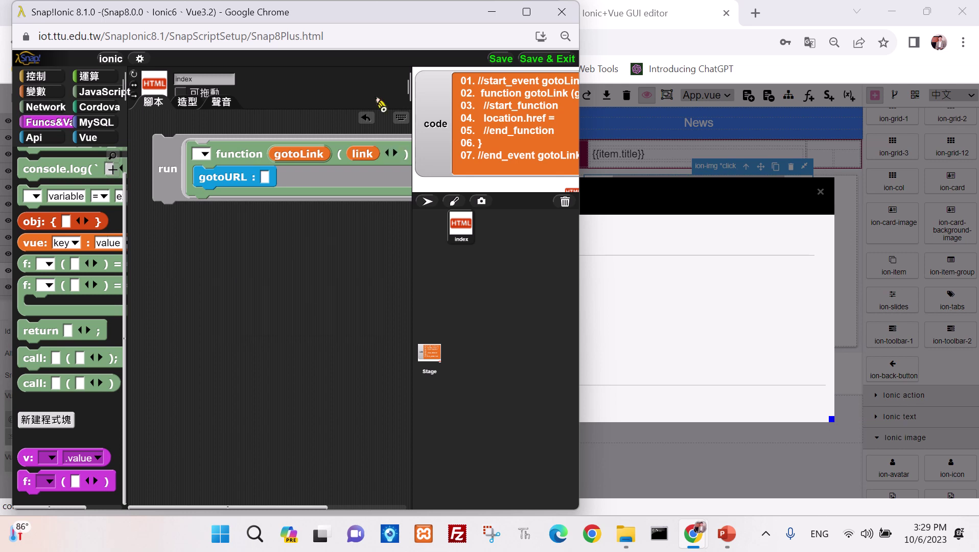
Step: Duplicate the link parameter into the gotoURL block as its target and save the function
right_click(369, 162)
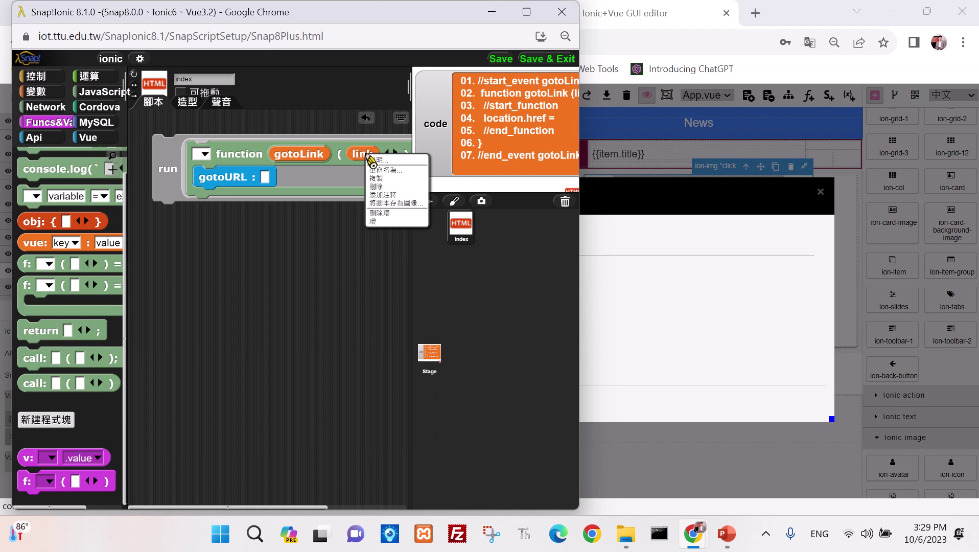
click(376, 178)
click(281, 187)
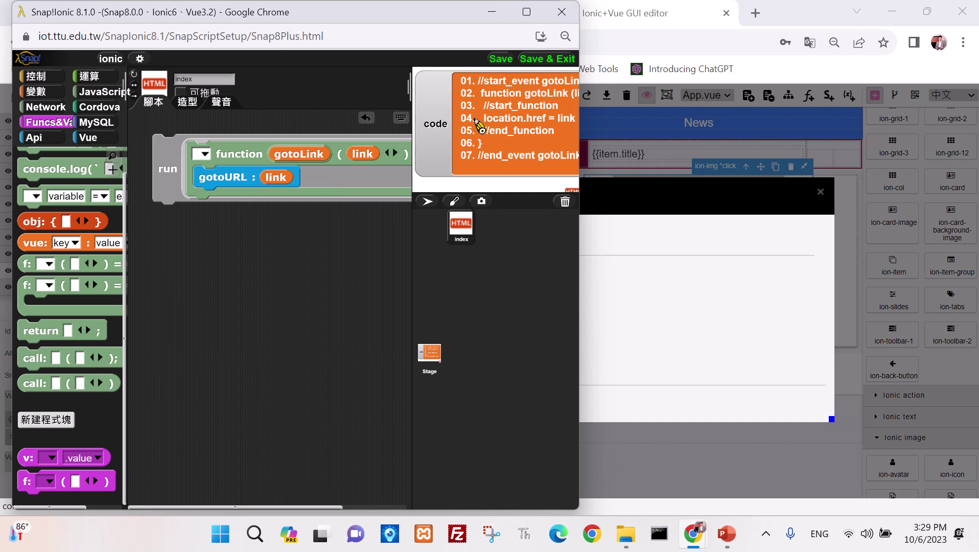
click(494, 61)
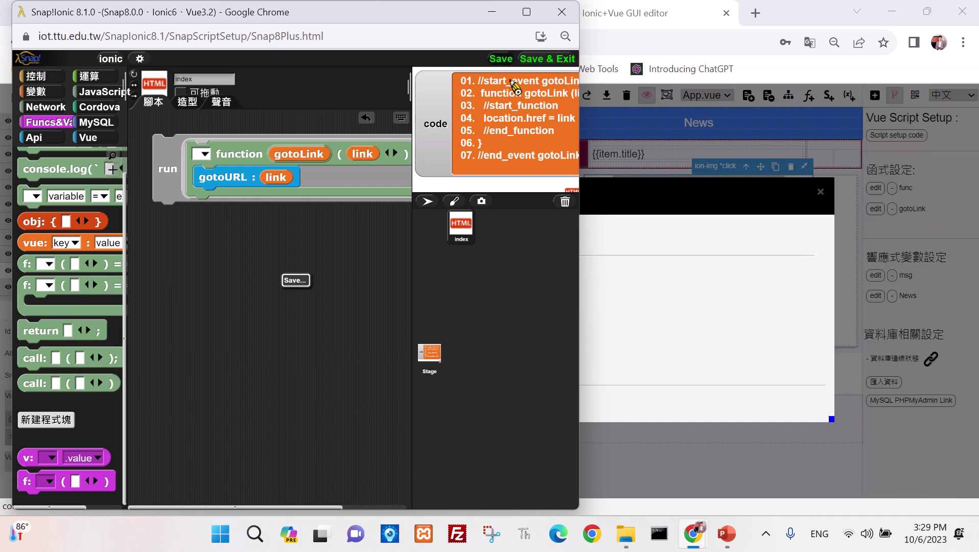
Step: Assign gotoLink to the ion-img click event with News:link (item.link) as its parameter, and save the function settings
click(703, 209)
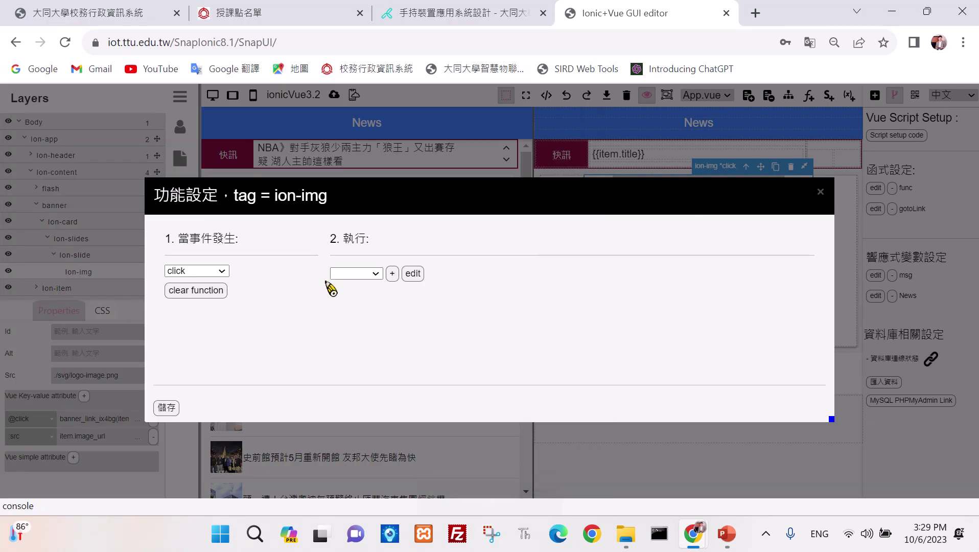
click(378, 275)
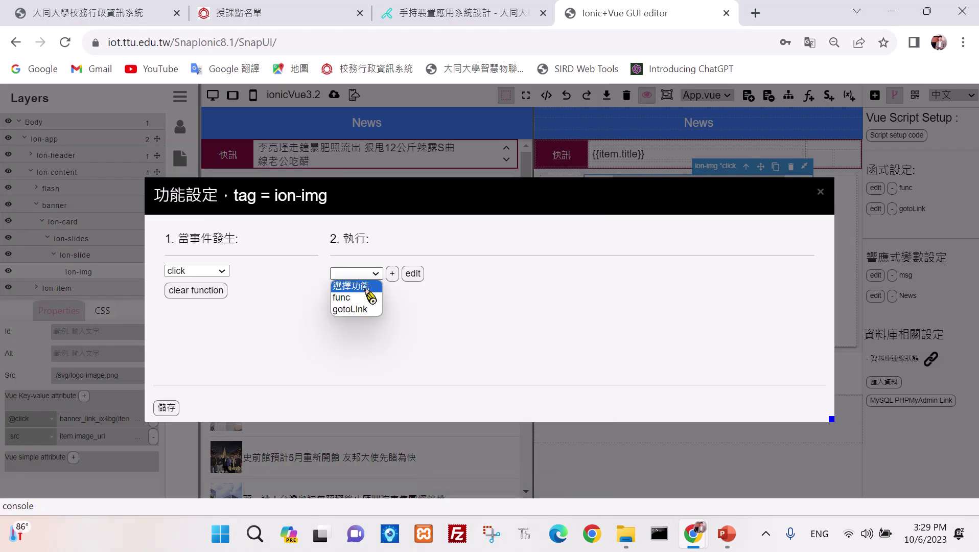
click(364, 311)
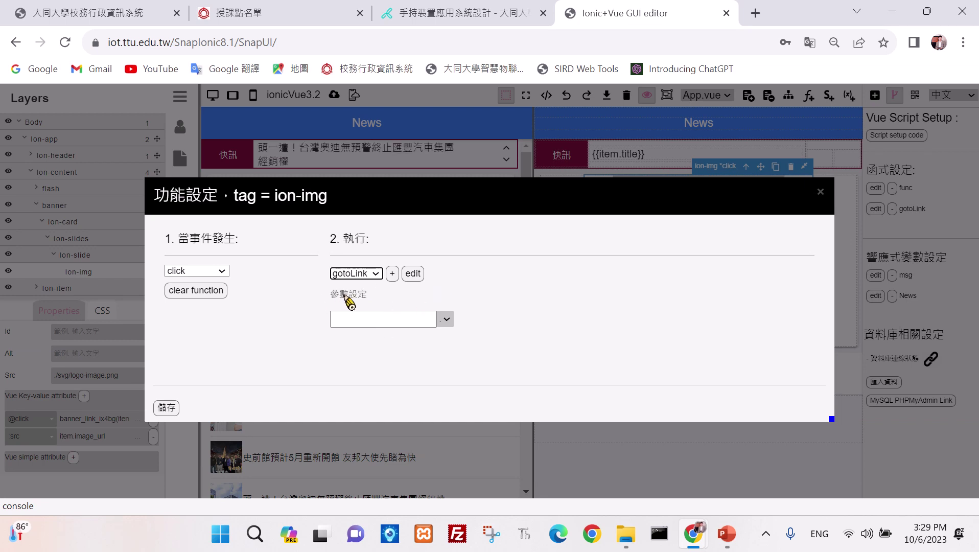
click(446, 320)
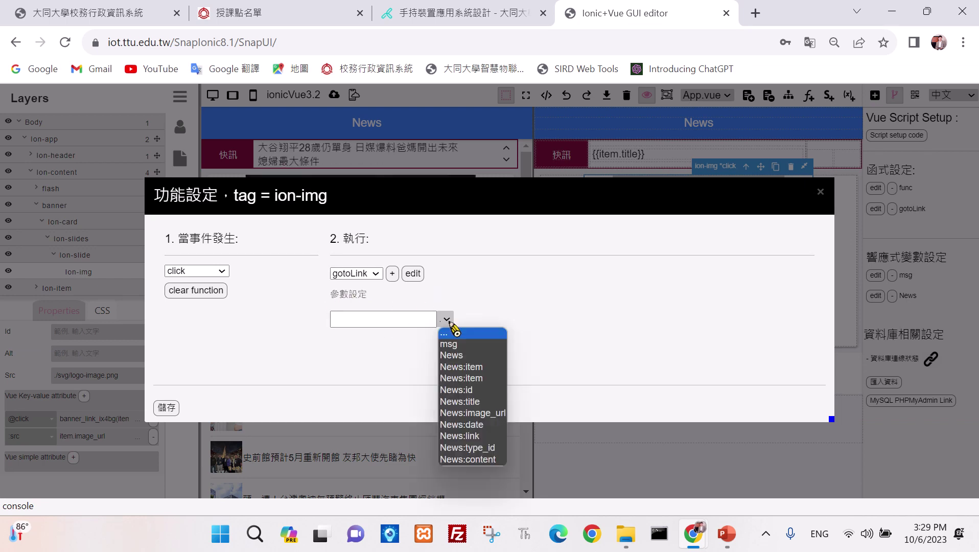
click(470, 436)
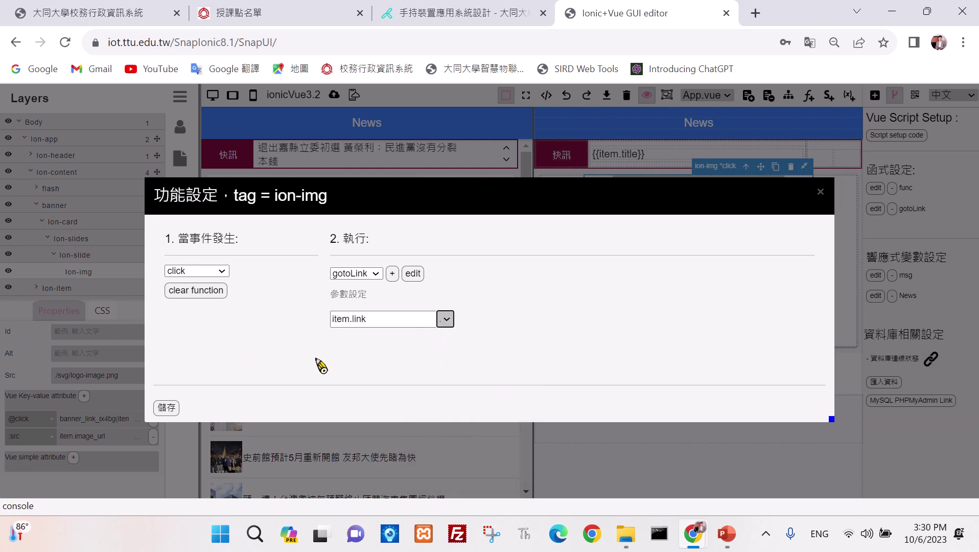
click(168, 408)
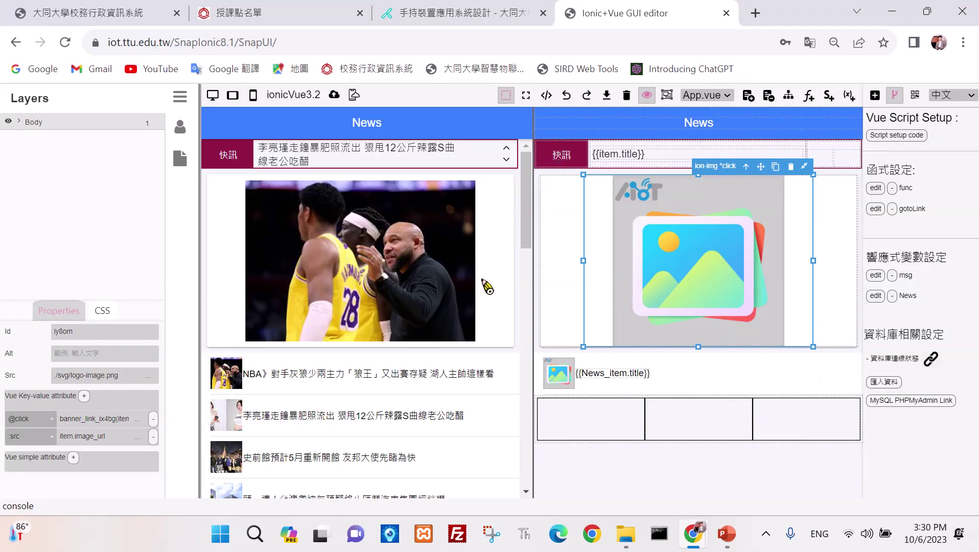
Step: Run the News app in the phone simulator to preview it, and return to the editor
click(353, 95)
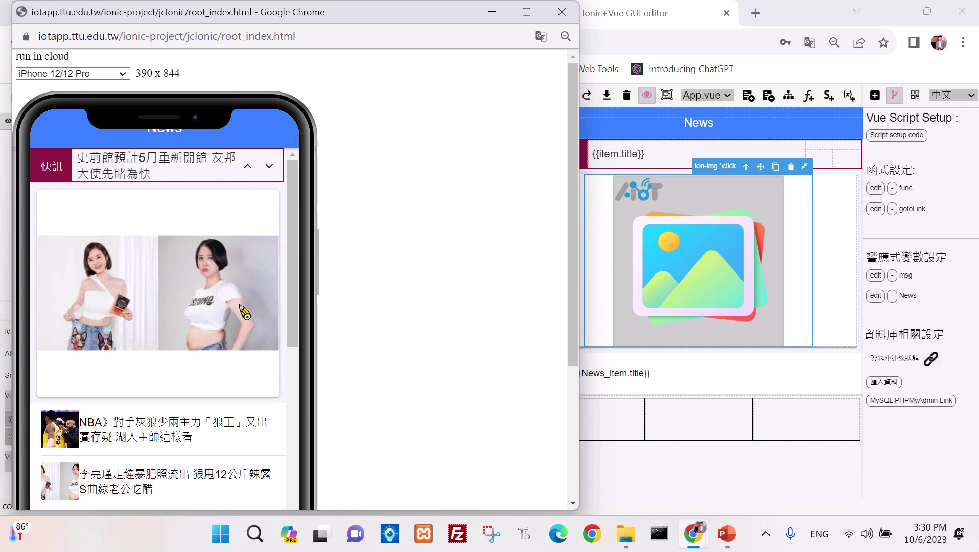
click(755, 274)
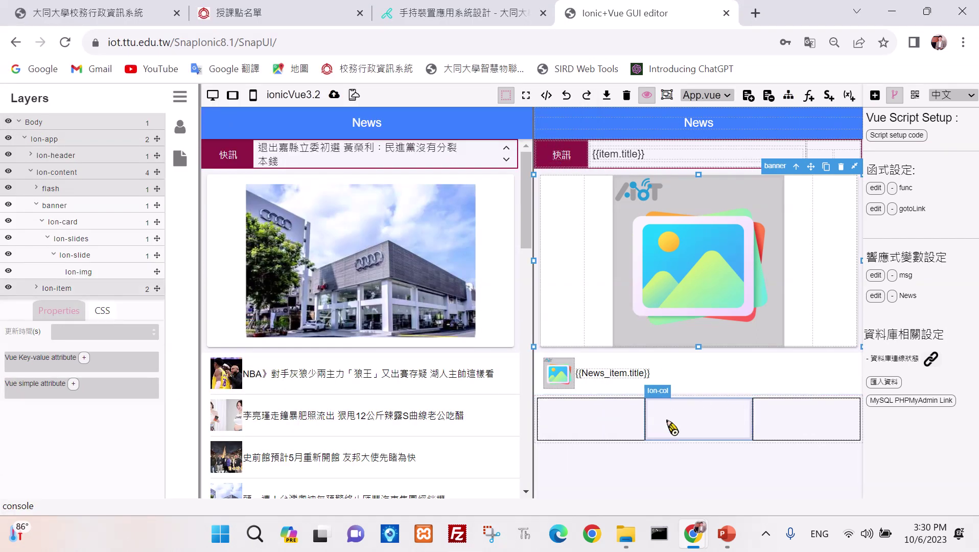
Step: Delete the empty three-column ion-row from the ion-grid below the news item
click(820, 430)
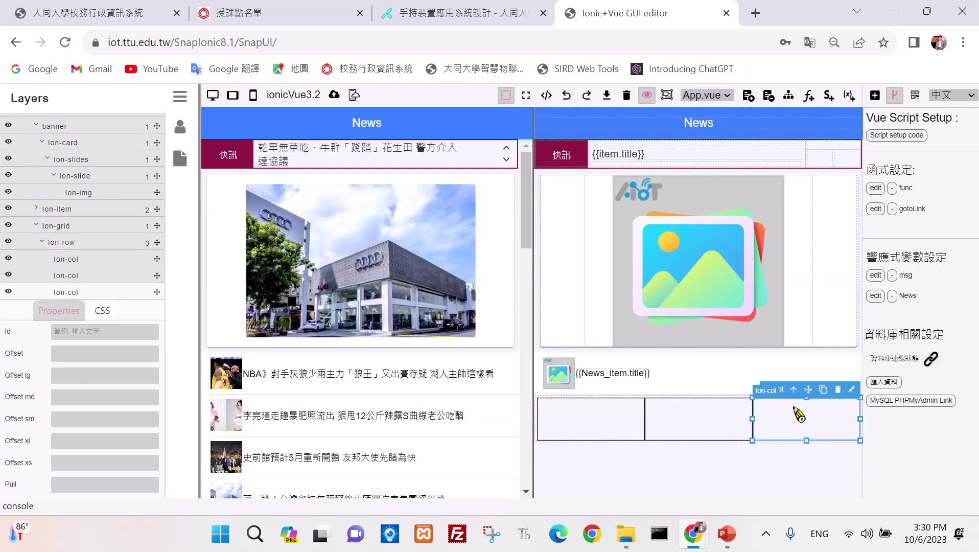
click(796, 391)
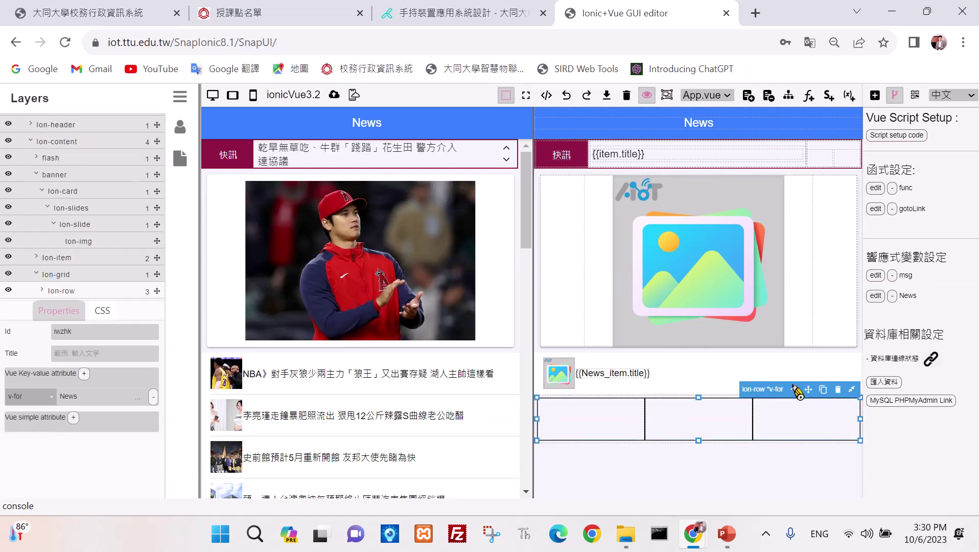
click(837, 390)
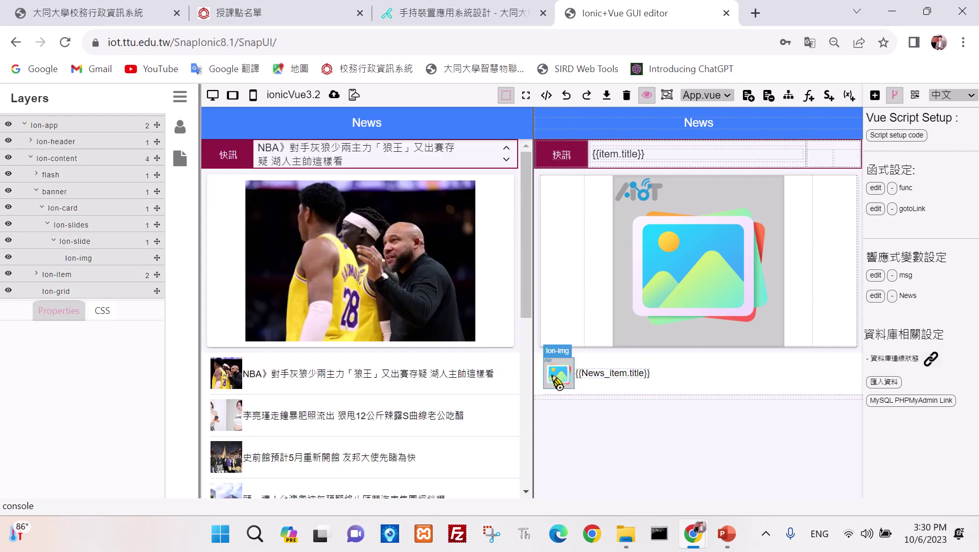
Step: Open the click function settings of the {{News_item.title}} text and review the code of its func function
click(620, 381)
click(561, 360)
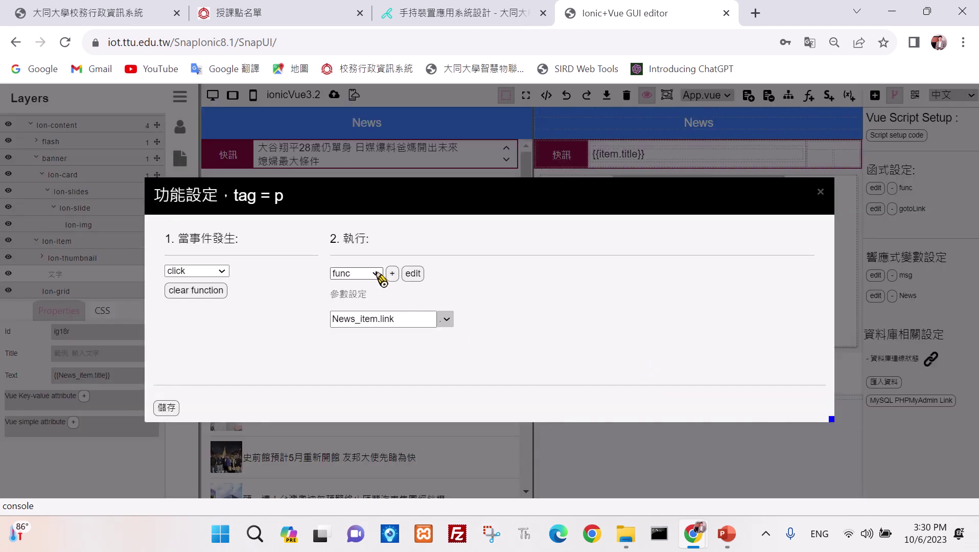
click(413, 273)
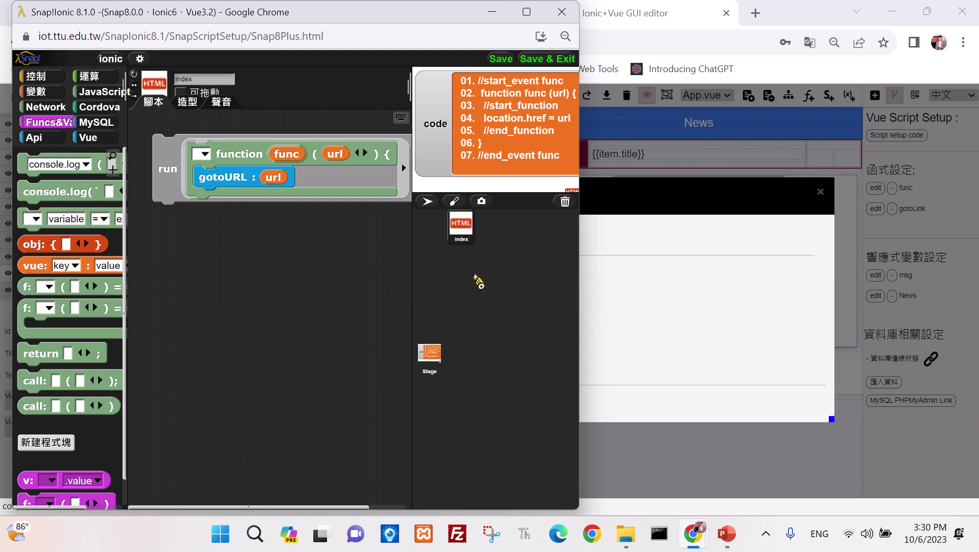
click(498, 58)
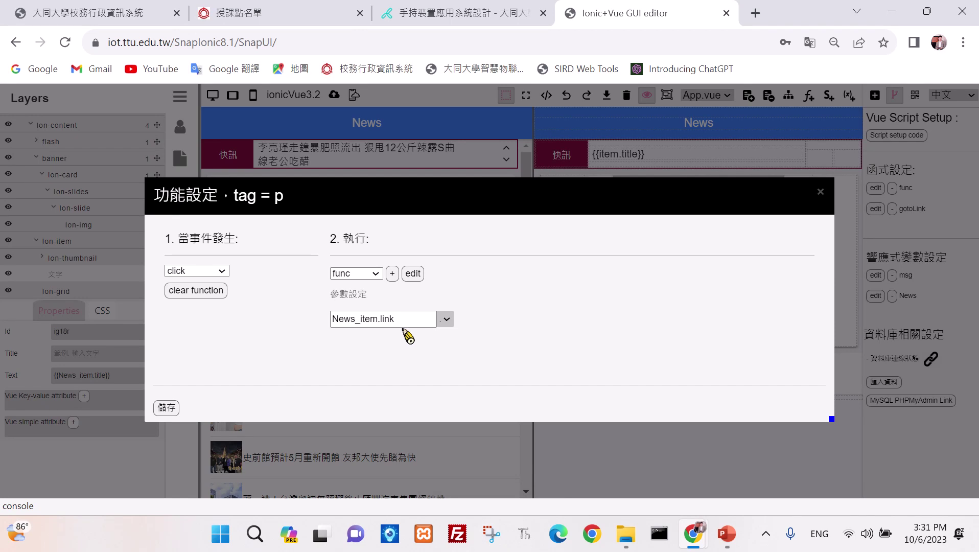
Step: Reselect News:link for func's parameter, trim the duplicated text to News_item.link, and save the title's function settings
click(447, 320)
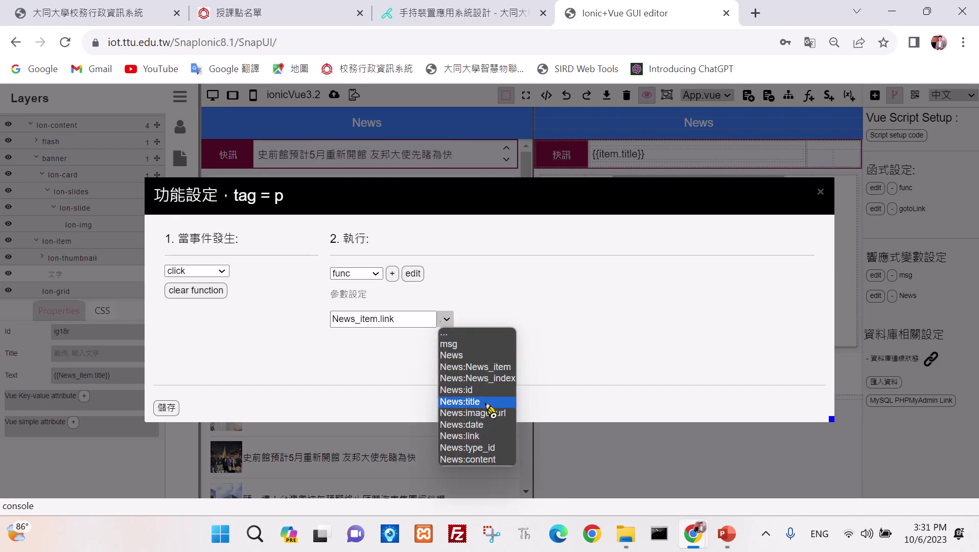
click(485, 436)
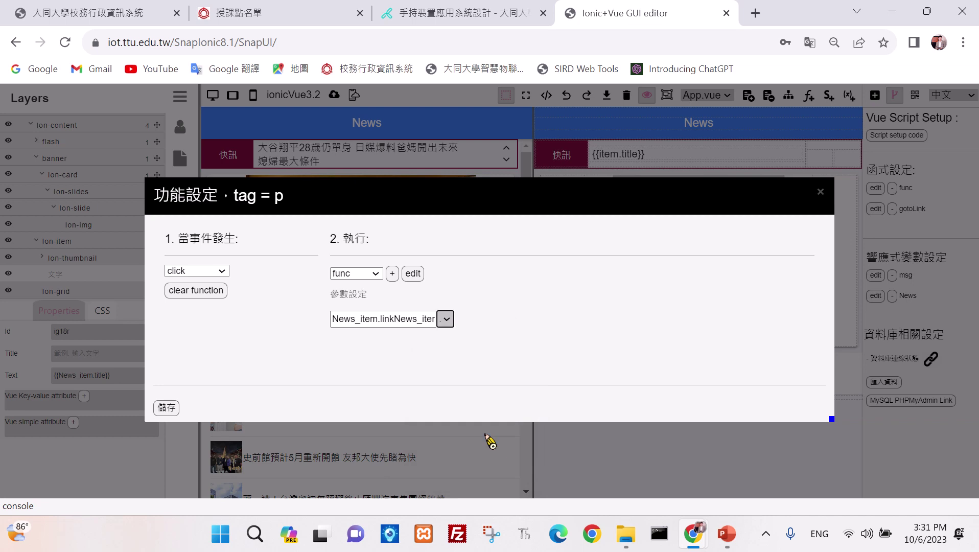
click(399, 321)
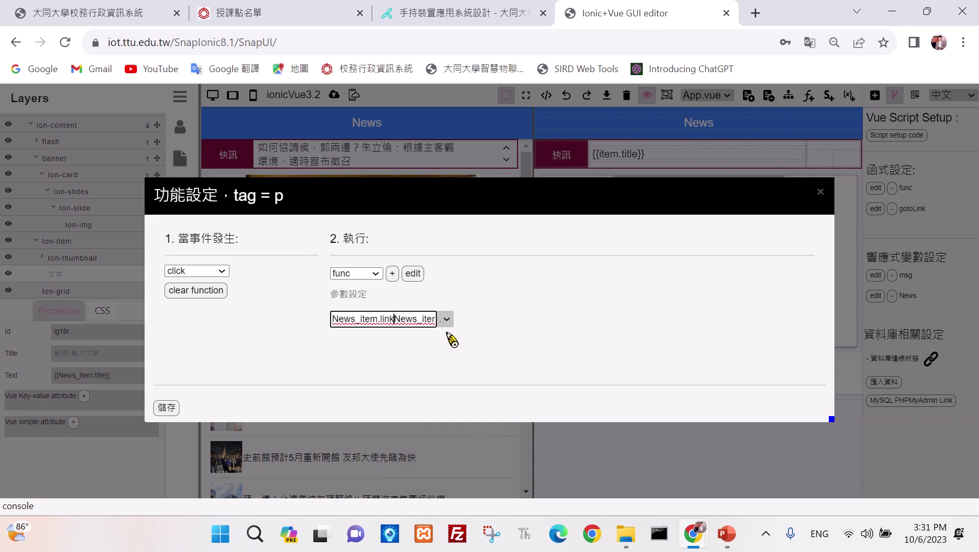
key(BackSpace)
key(BackSpace)
key(BackSpace)
key(BackSpace)
key(BackSpace)
key(BackSpace)
key(BackSpace)
key(BackSpace)
key(BackSpace)
key(BackSpace)
key(BackSpace)
key(BackSpace)
key(BackSpace)
key(BackSpace)
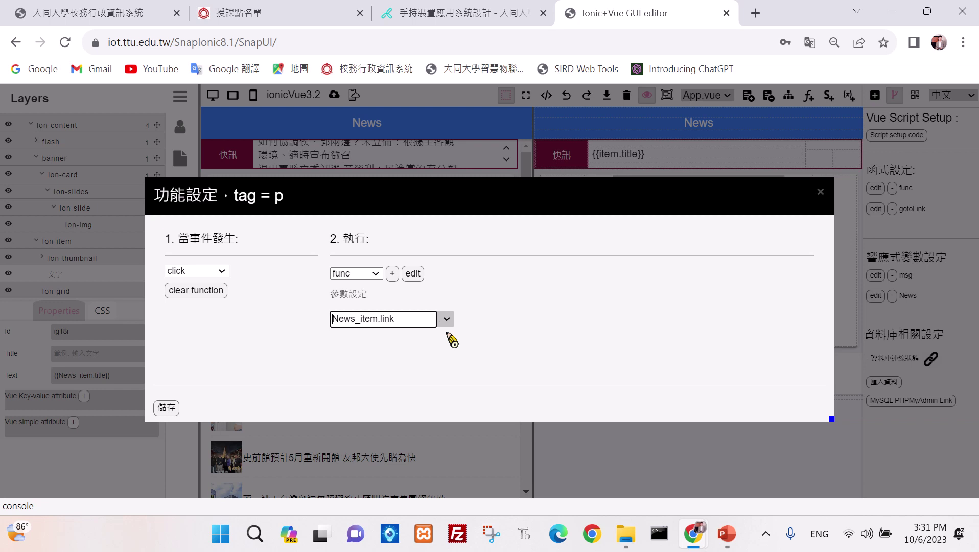
click(167, 407)
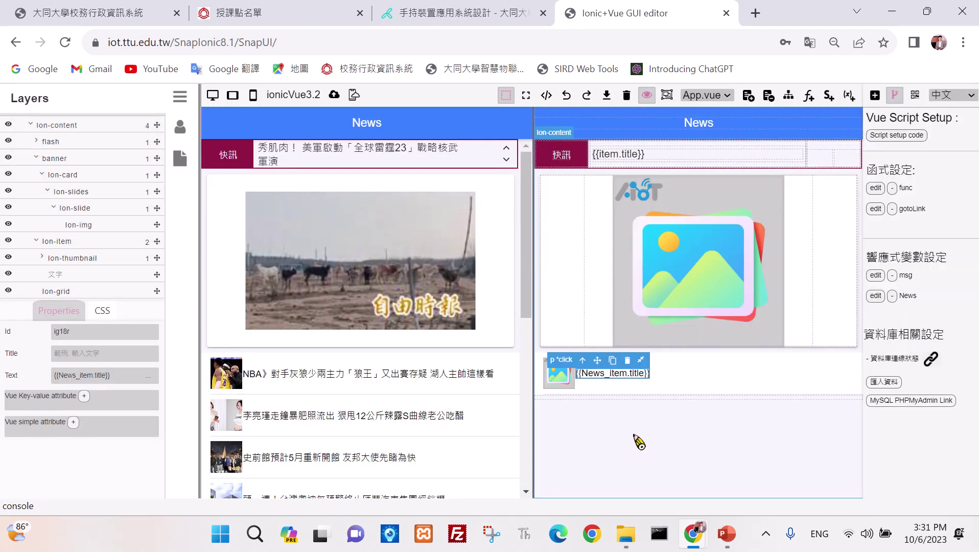
Step: Test the article link of the first news title in the editor's preview
click(611, 454)
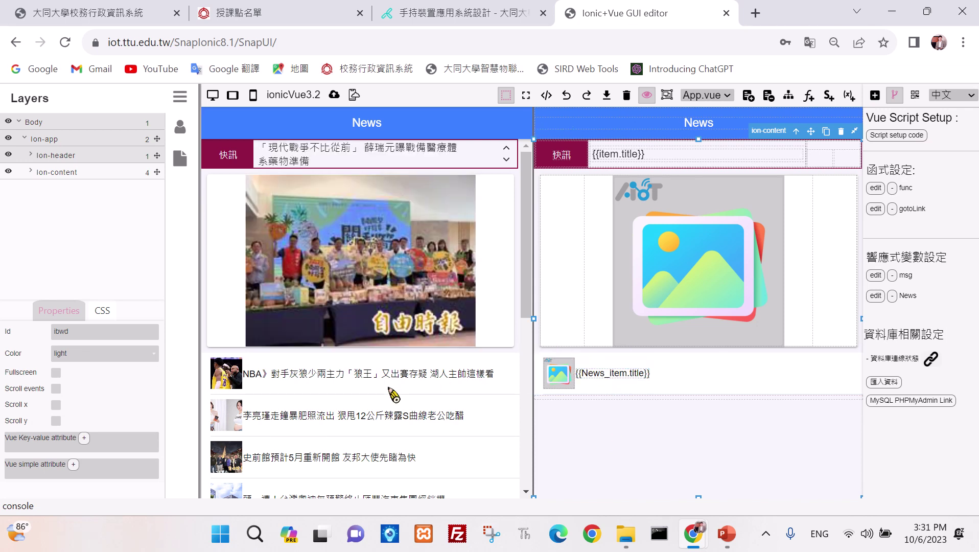
click(337, 375)
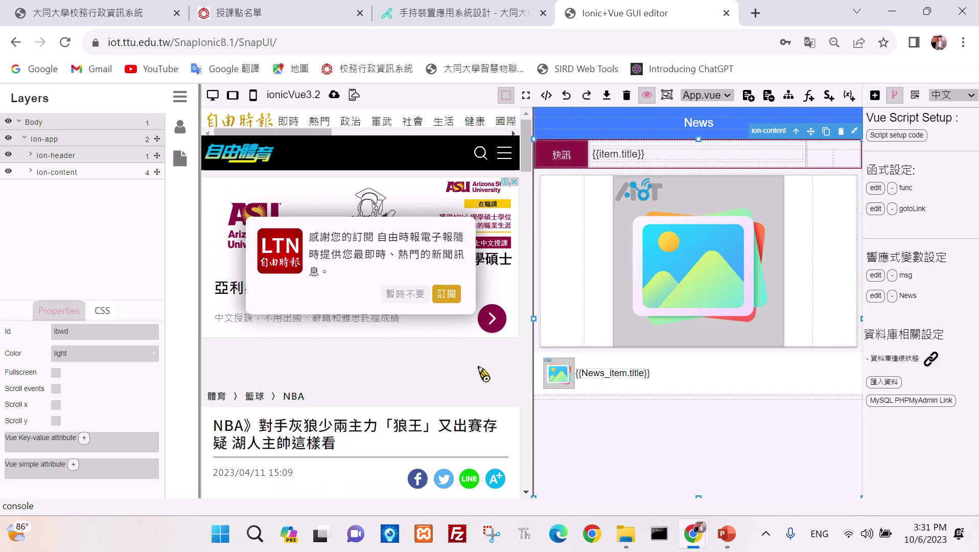
Step: Assign gotoLink to the {{News_item.title}} text's click event with News:link (News_item.link) as its parameter, and save the settings
click(616, 378)
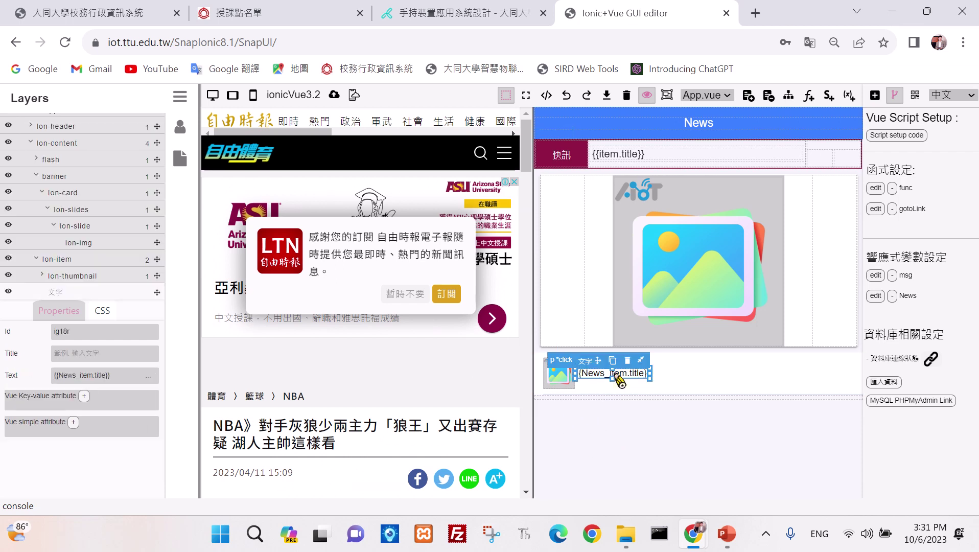
click(642, 360)
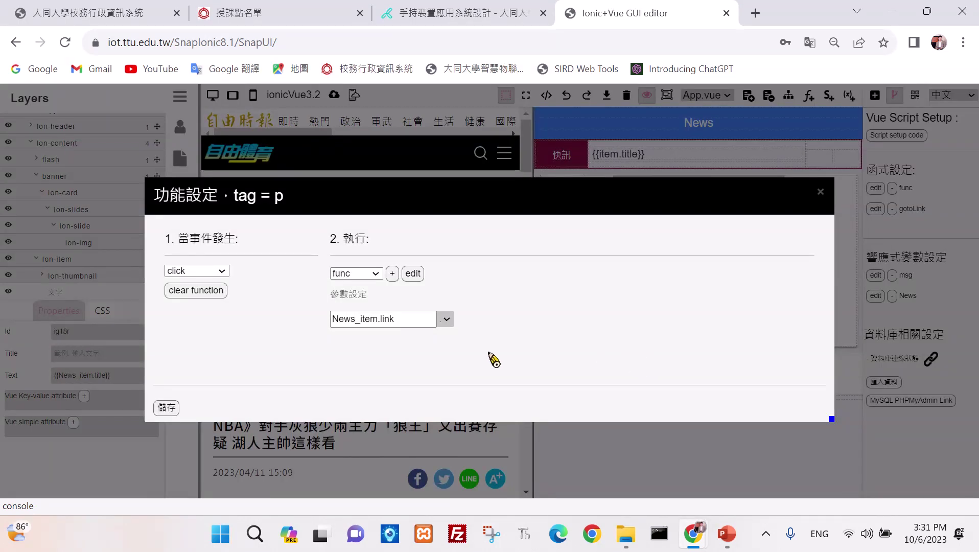
click(378, 274)
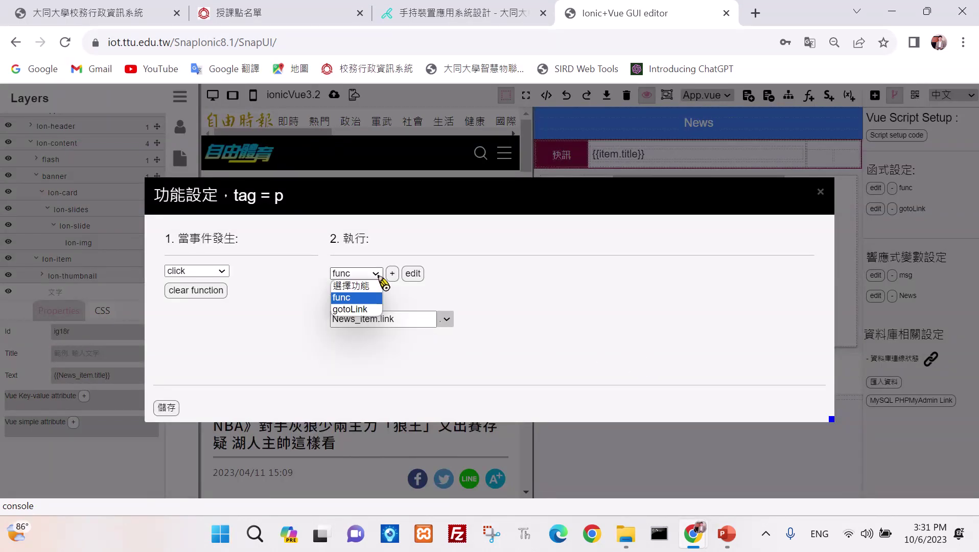
click(351, 309)
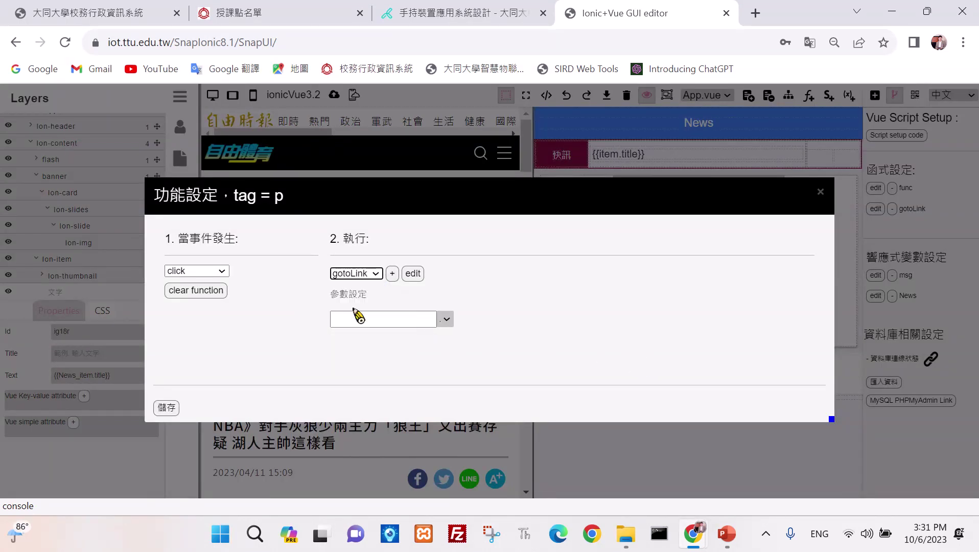
click(446, 320)
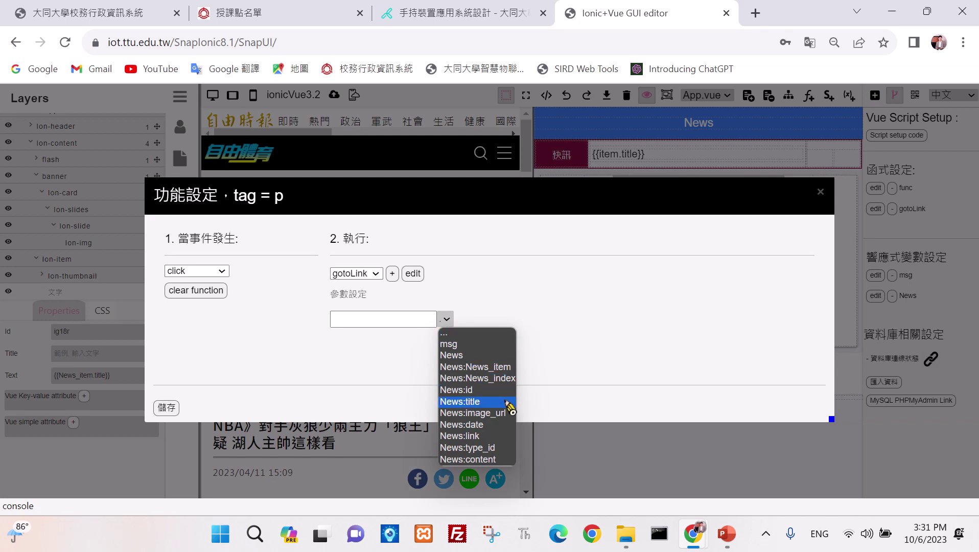
click(475, 436)
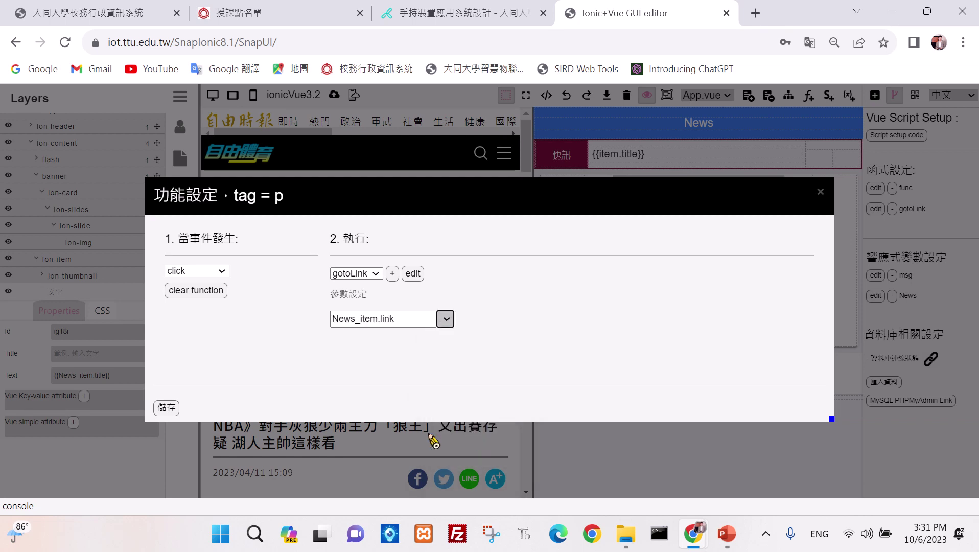
click(167, 408)
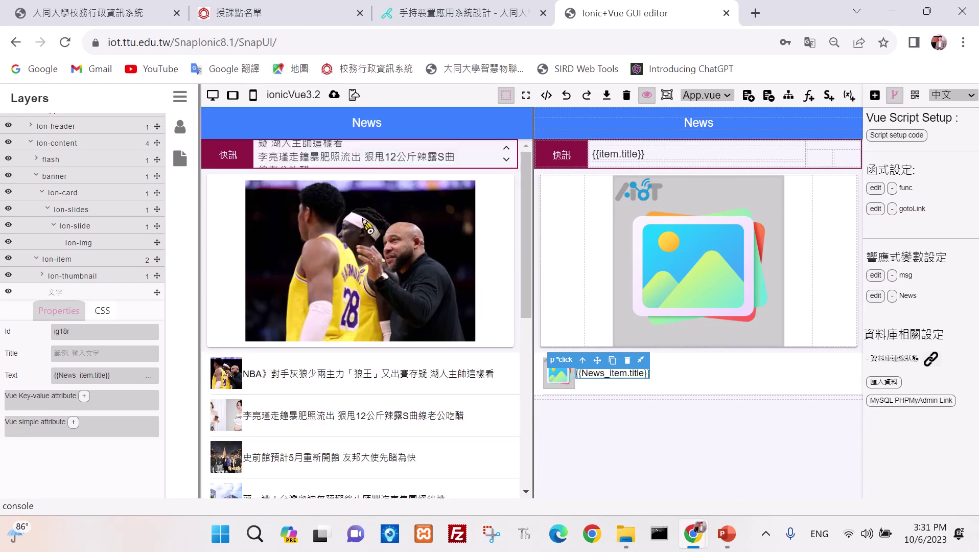
Step: Test the first NBA news title's link in the phone simulator, dismiss the newsletter subscription prompt, and return to the editor
click(353, 96)
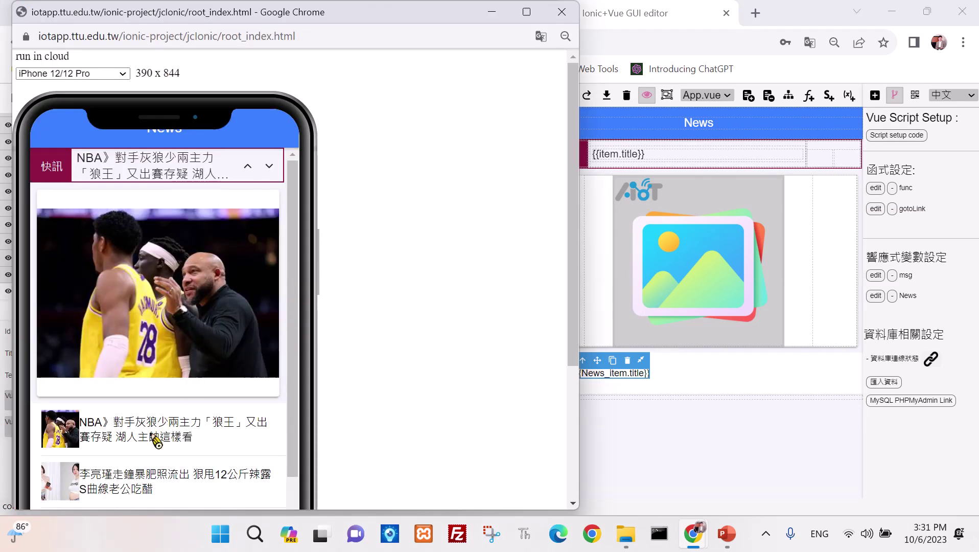
click(141, 437)
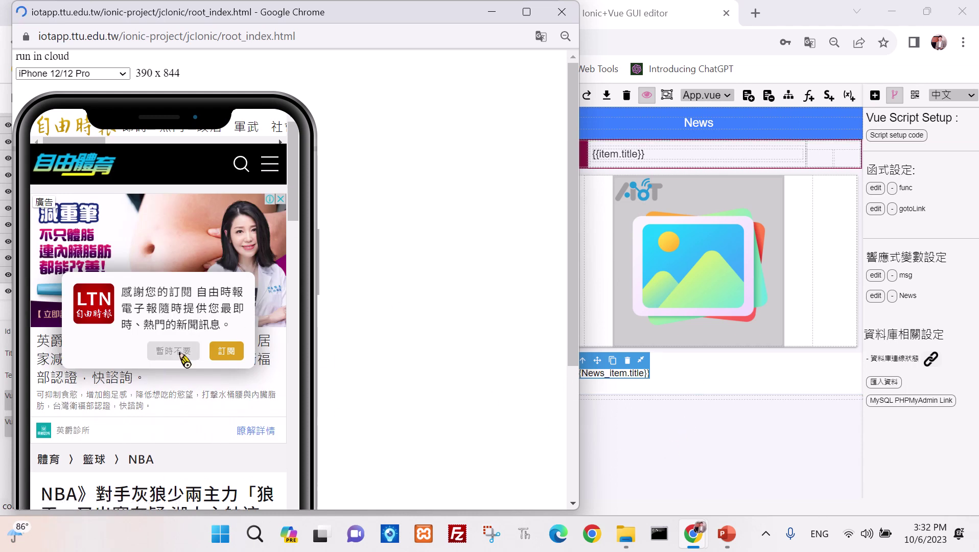
click(173, 351)
click(604, 419)
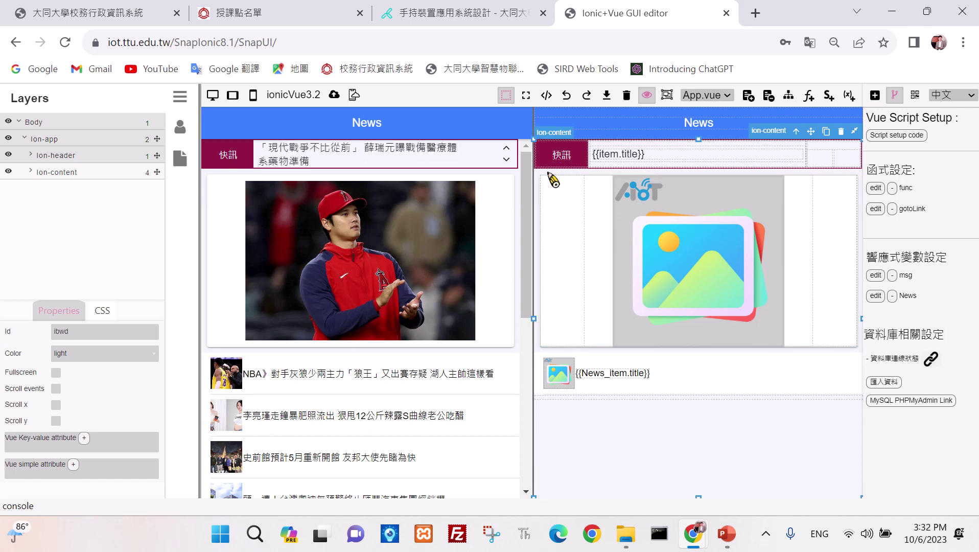
Step: Assign gotoLink to the banner component's click event with News:link (News_item.link) as its parameter, and save the settings
click(805, 272)
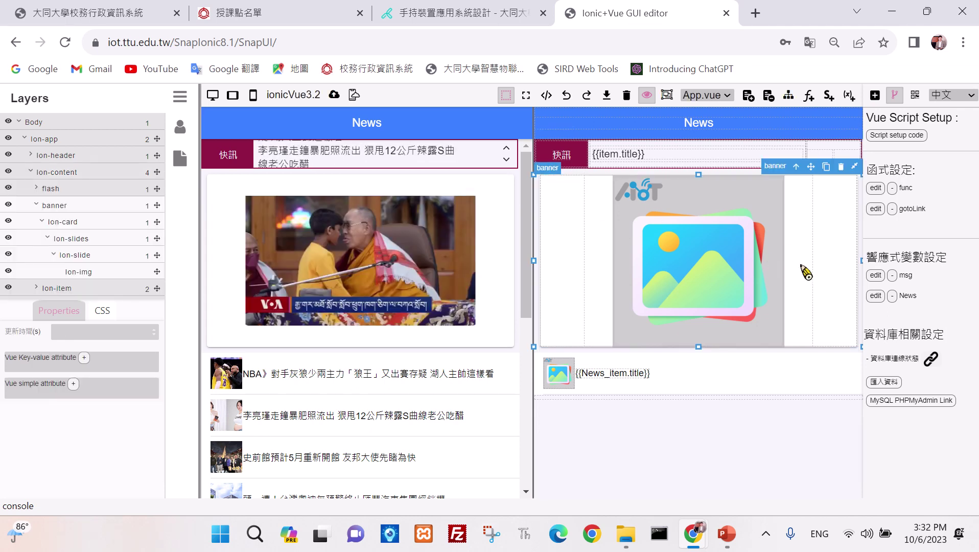
click(797, 168)
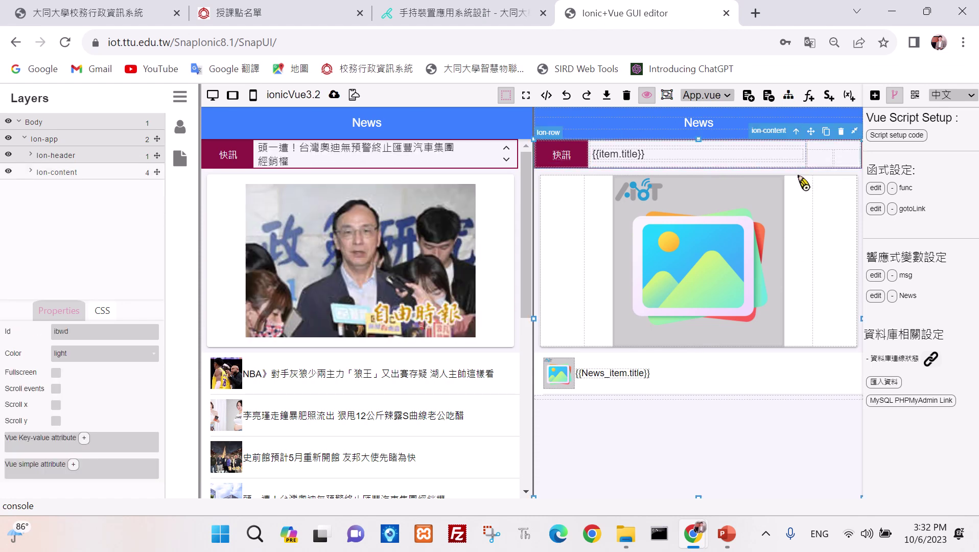
click(812, 244)
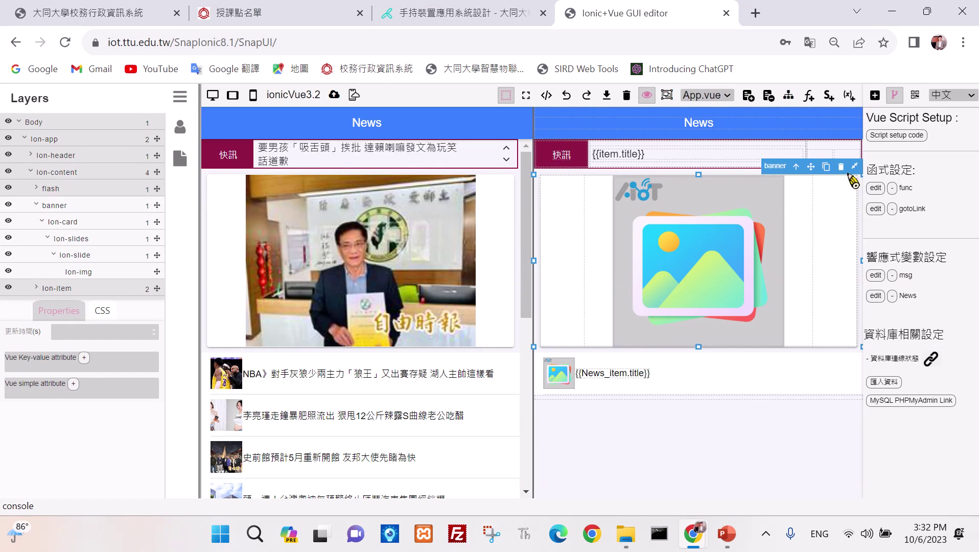
click(855, 167)
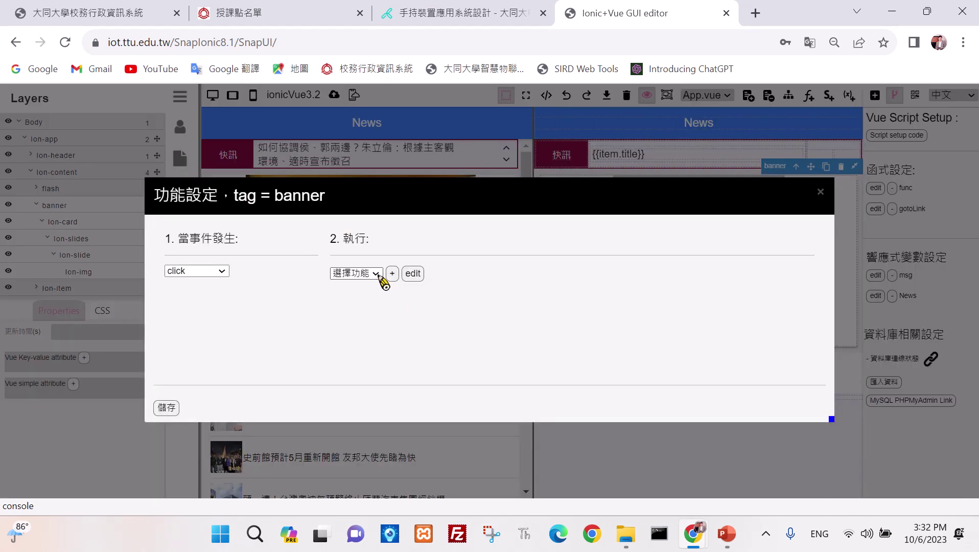
click(377, 275)
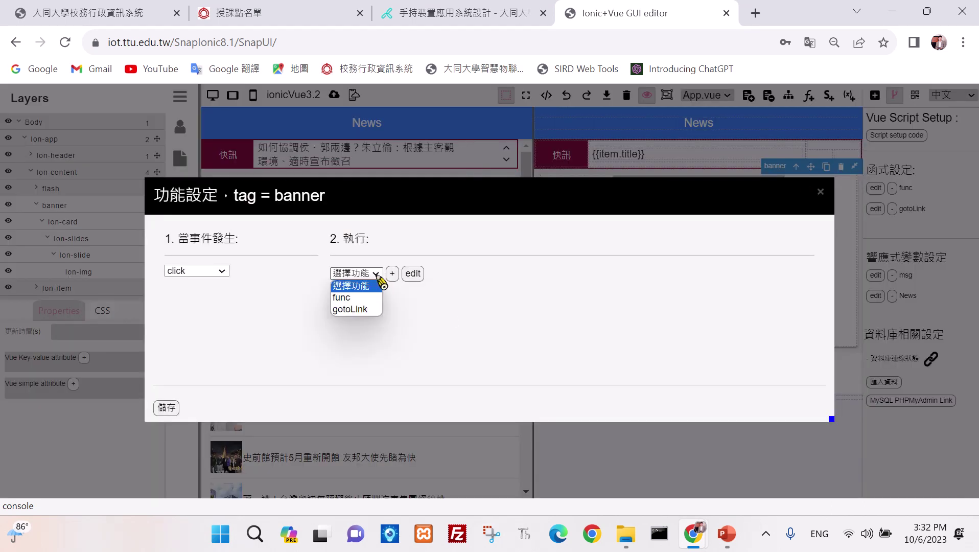
click(364, 310)
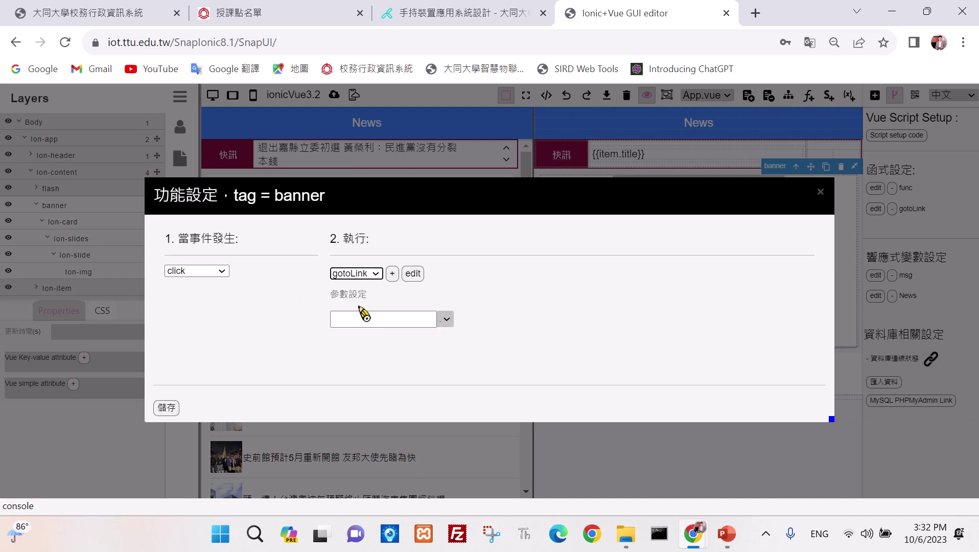
click(446, 319)
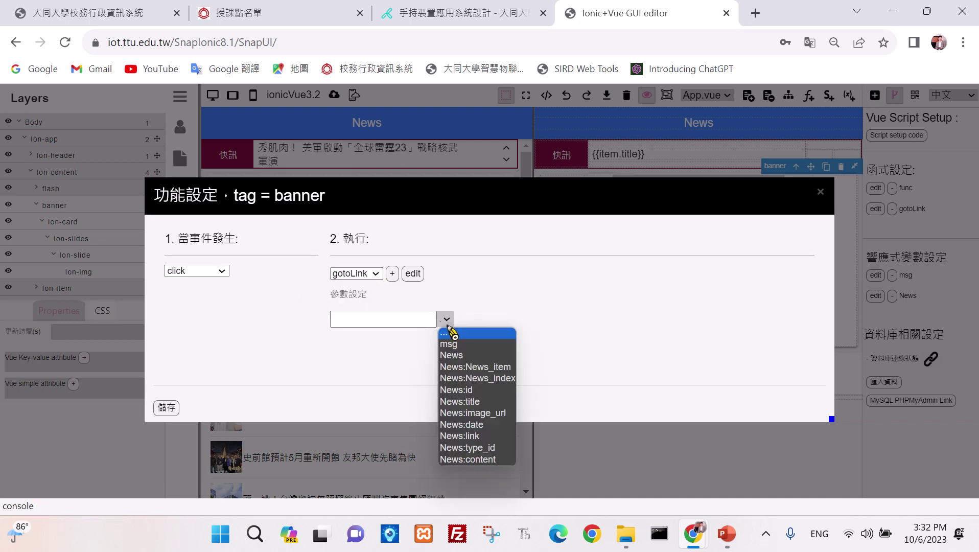
click(496, 437)
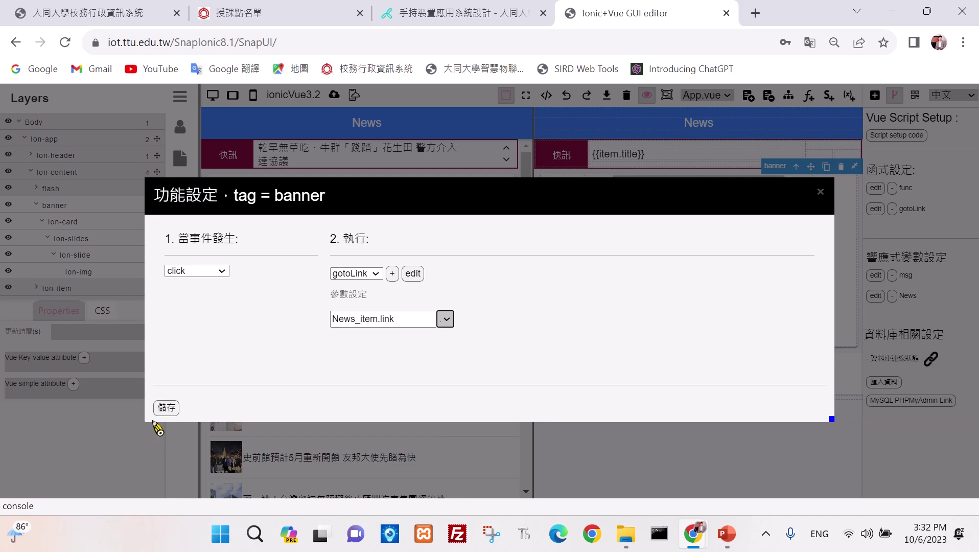
click(167, 408)
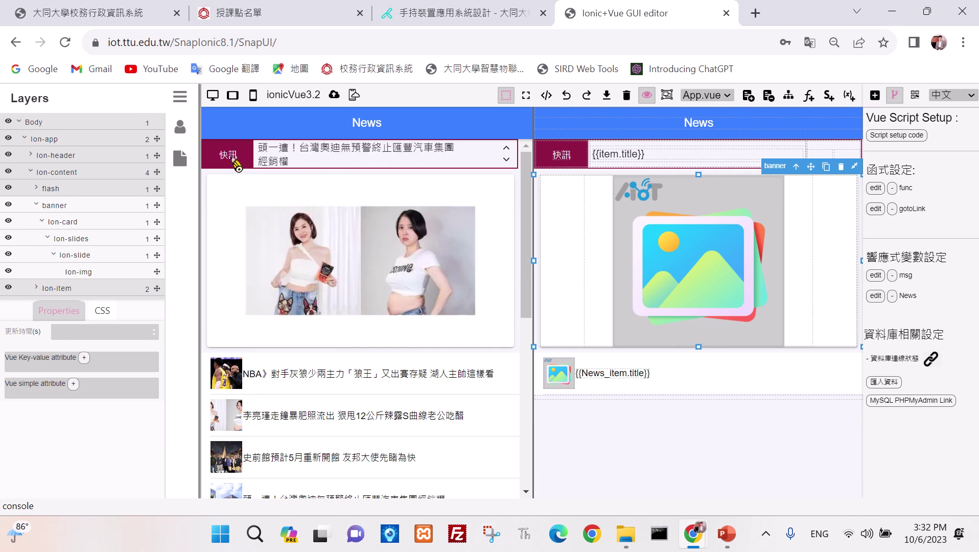
Step: Test the article link of the news flash headline in the editor's preview
click(310, 161)
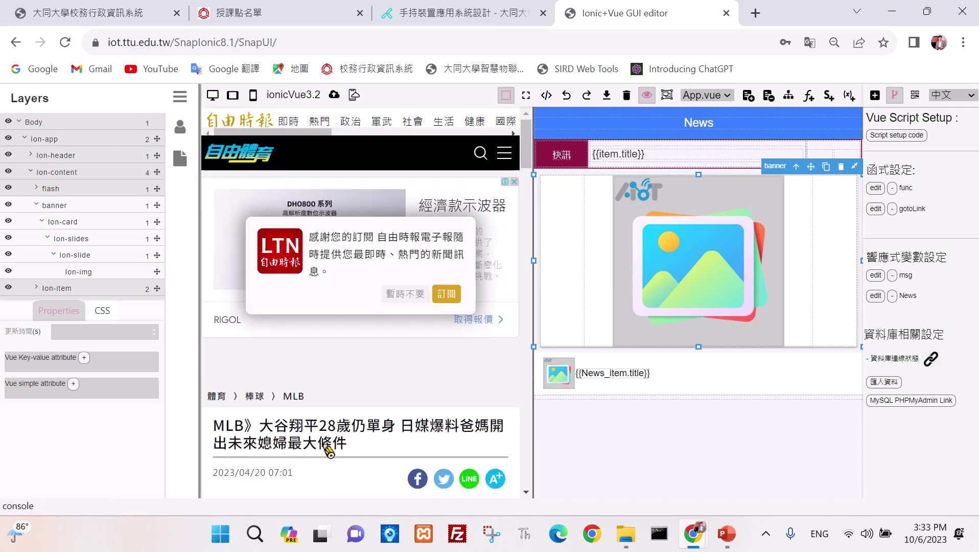
Step: Look through the opened news article in the preview and go back to the news list
scroll(329, 449, down, 3)
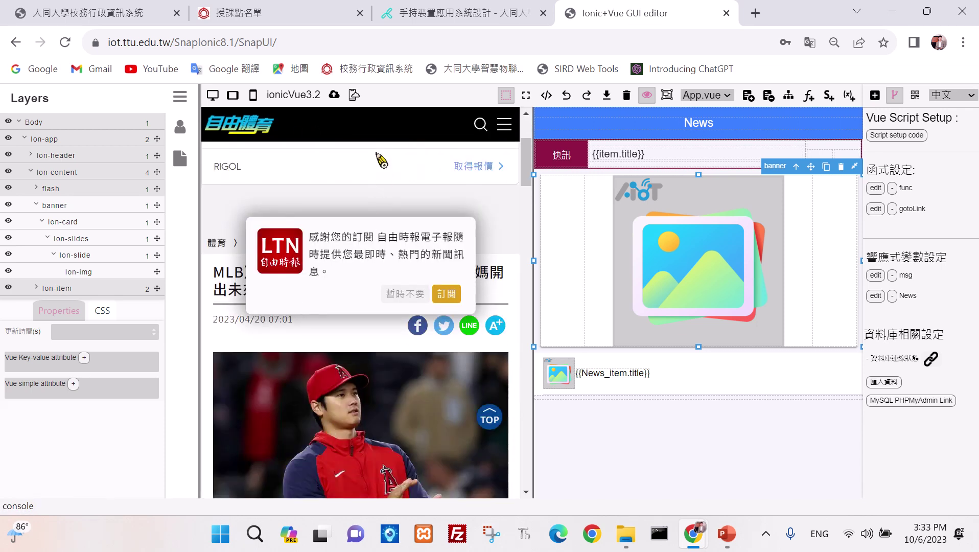
right_click(346, 174)
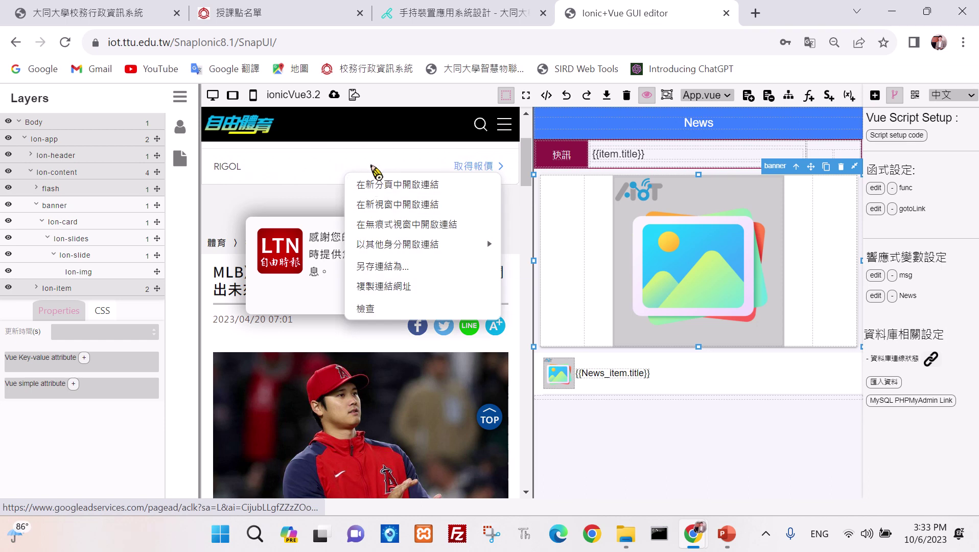
right_click(324, 352)
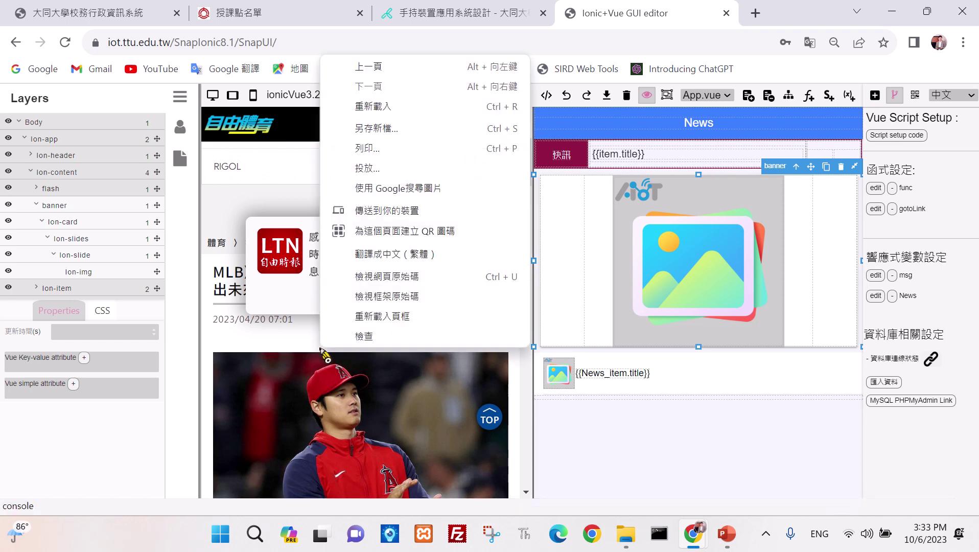
click(384, 75)
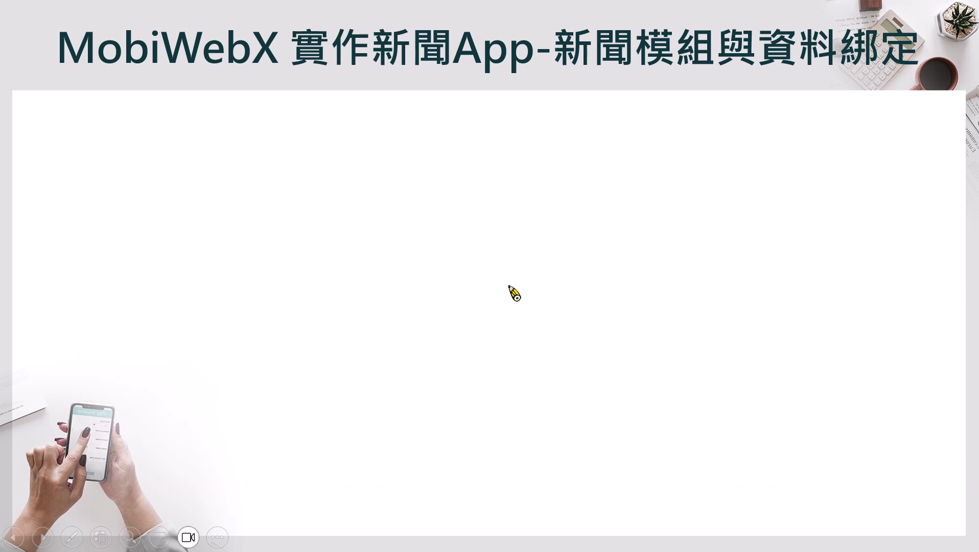
Step: Switch from the slide show to Chrome and view the HW2 assignment's task list on the course page
key(super)
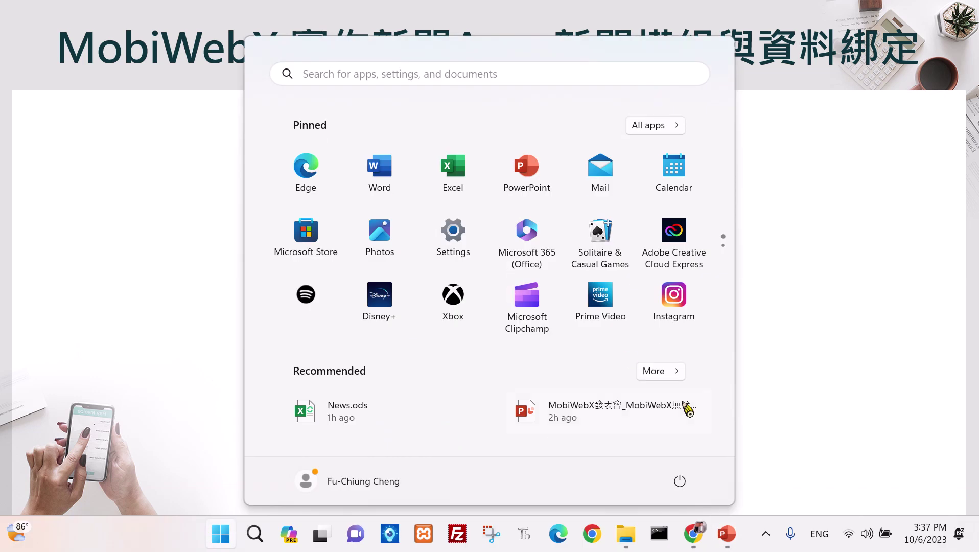
mouse_move(691, 539)
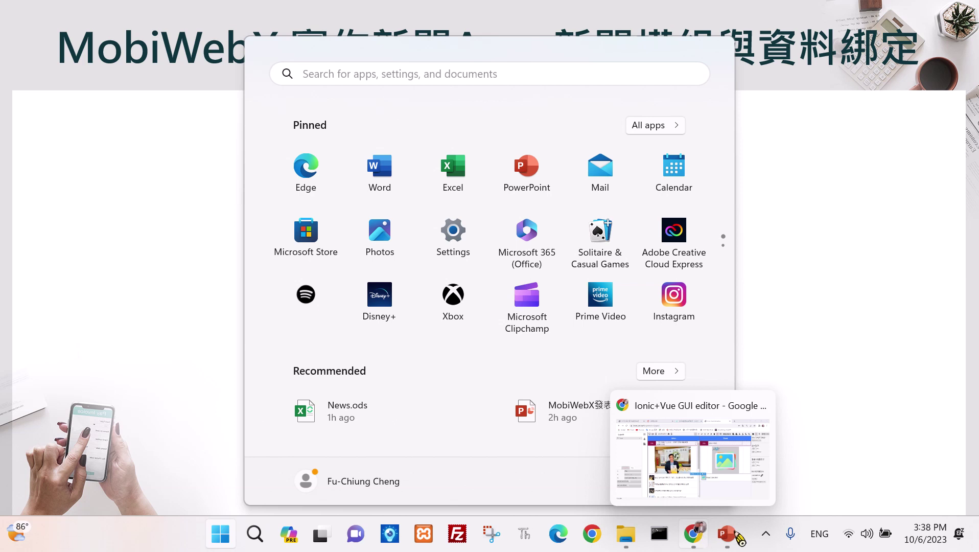
mouse_move(742, 532)
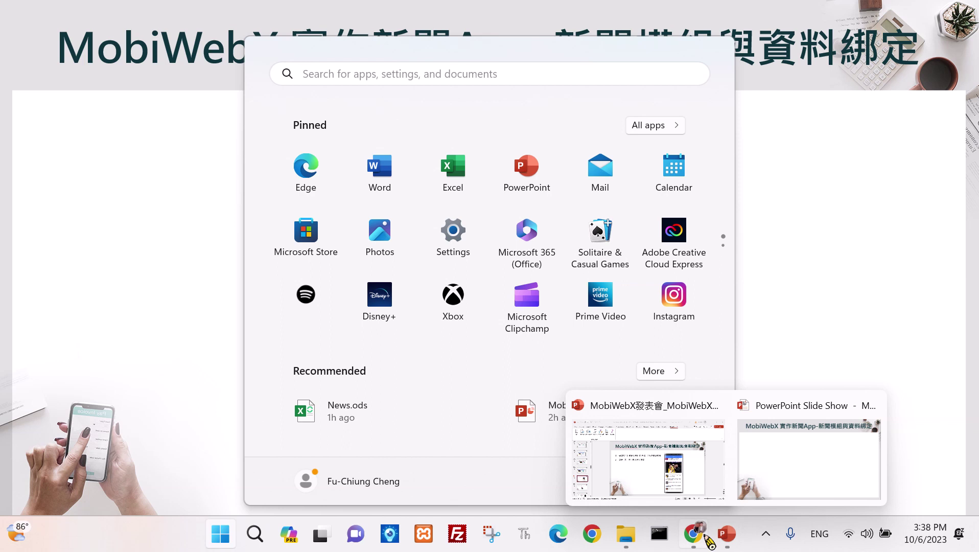
click(693, 533)
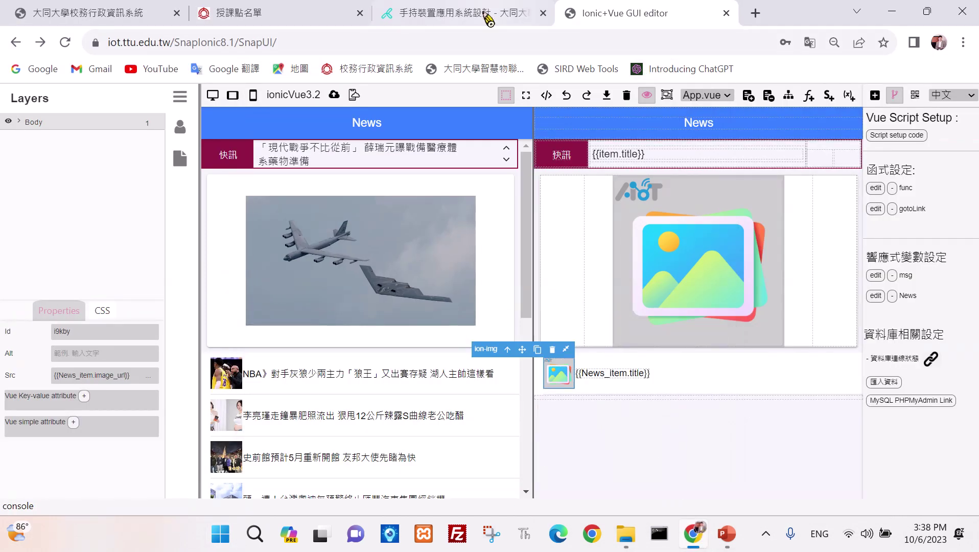
click(464, 15)
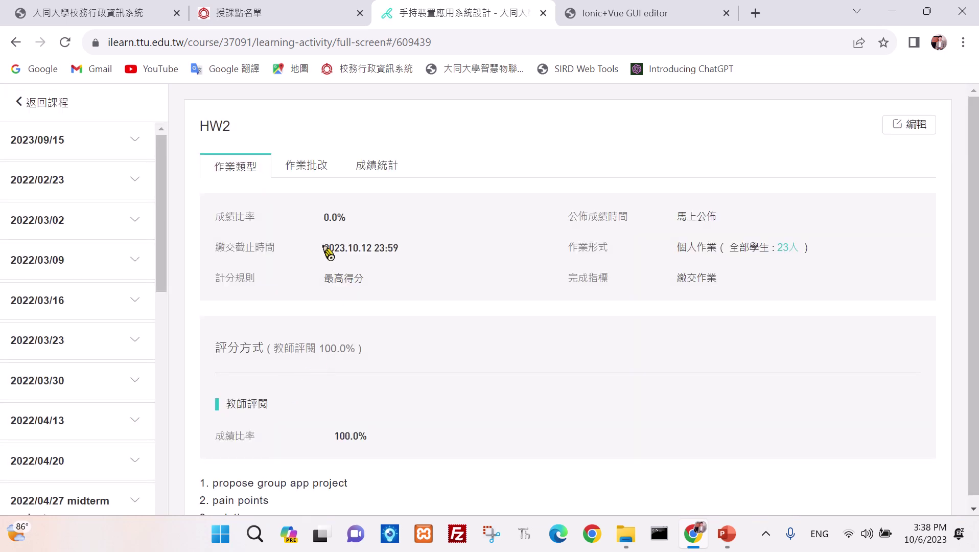
scroll(324, 326, down, 1)
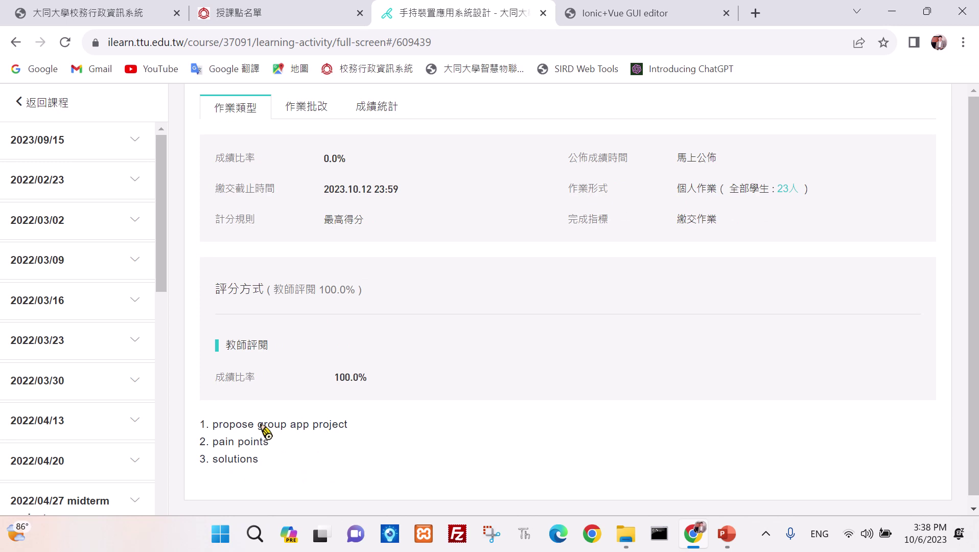
Step: Highlight the HW2 task items in turn: propose group app project, pain points and solutions
drag(258, 425, 305, 435)
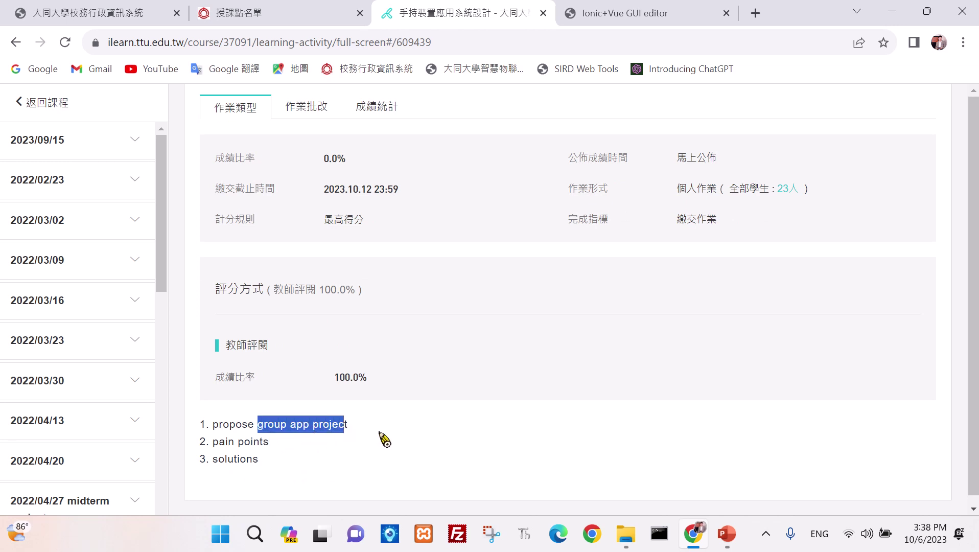
click(360, 431)
drag(349, 425, 214, 425)
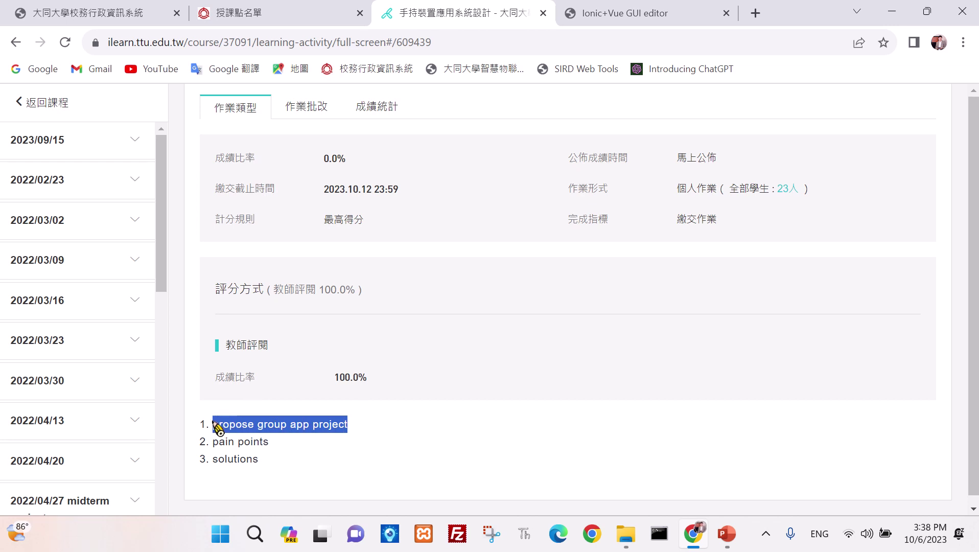
click(279, 451)
drag(275, 444, 215, 441)
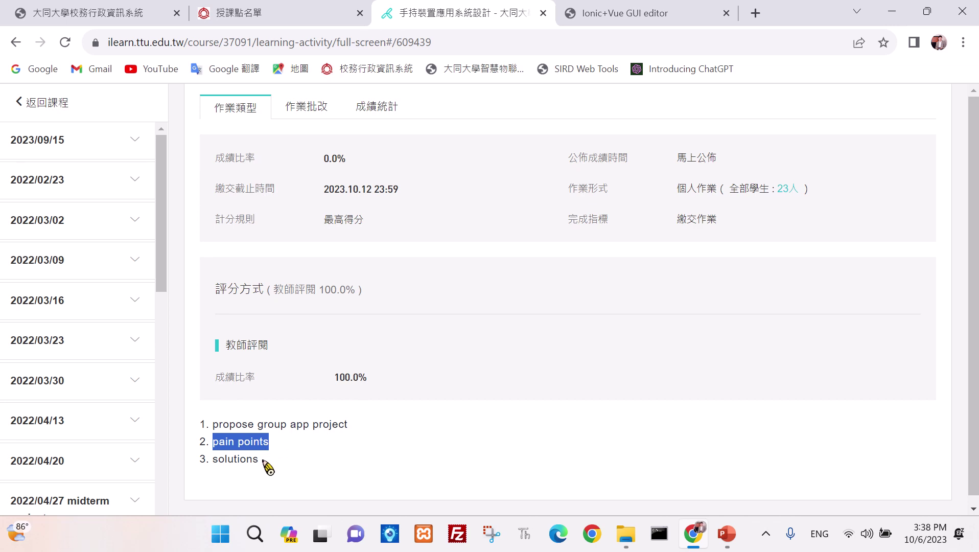
drag(263, 461, 209, 459)
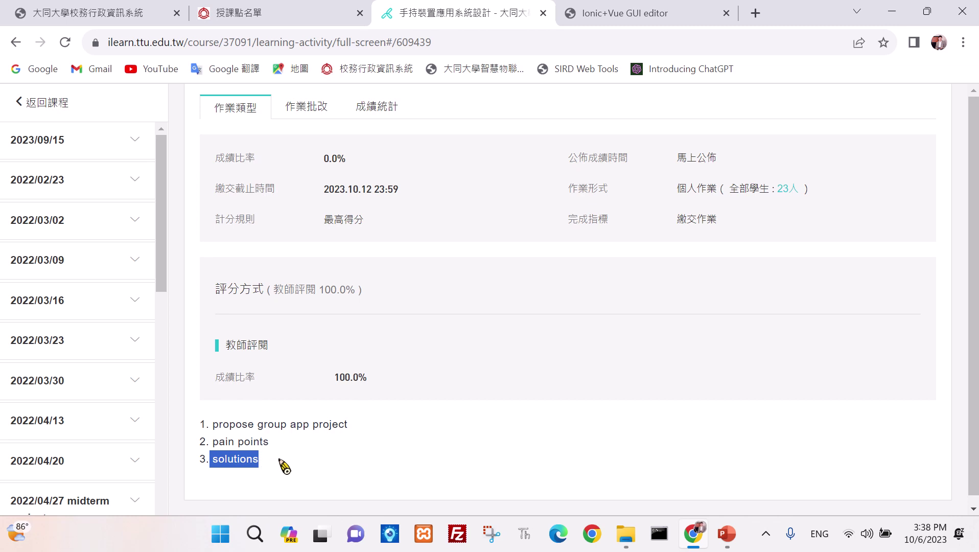
drag(256, 425, 344, 428)
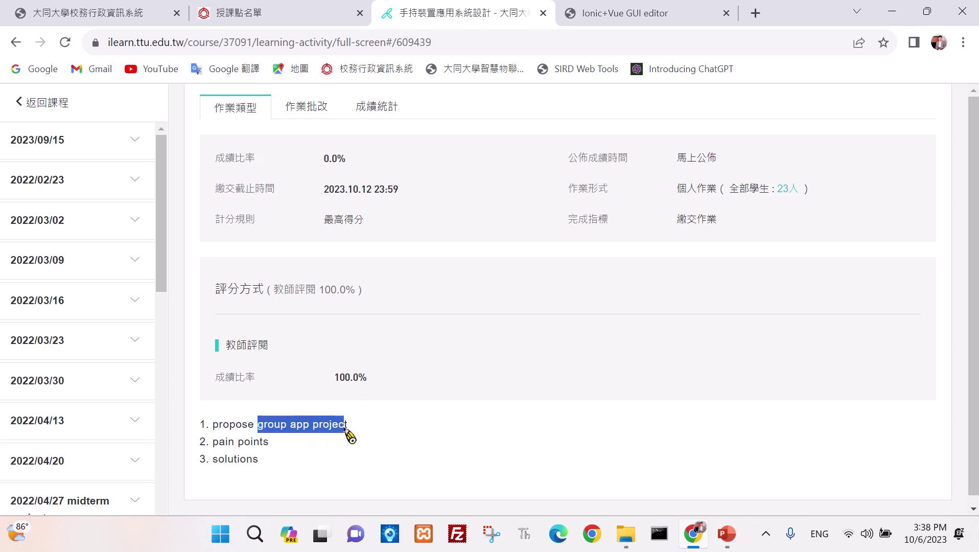
click(296, 456)
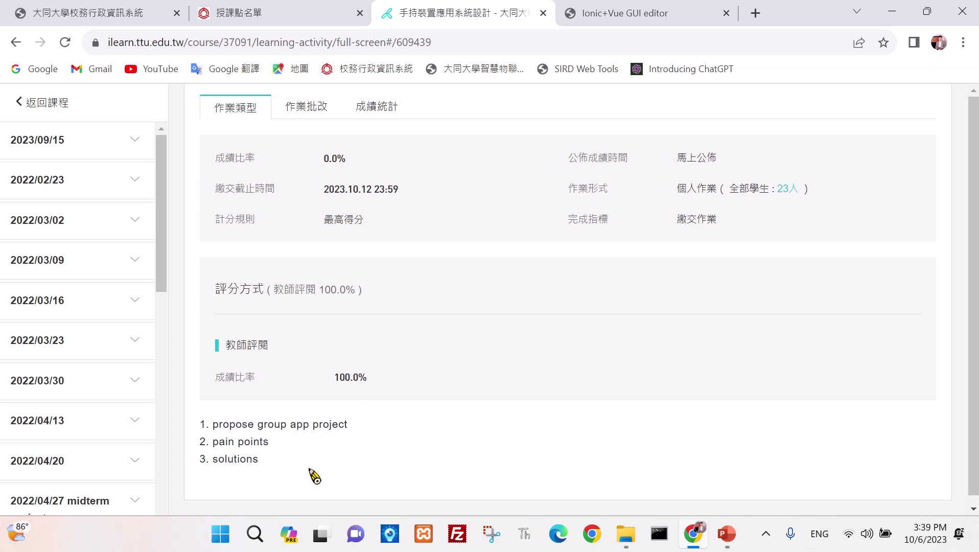
Step: Show the PowerPoint slide show again and return to the Ionic+Vue GUI editor in Chrome
mouse_move(724, 543)
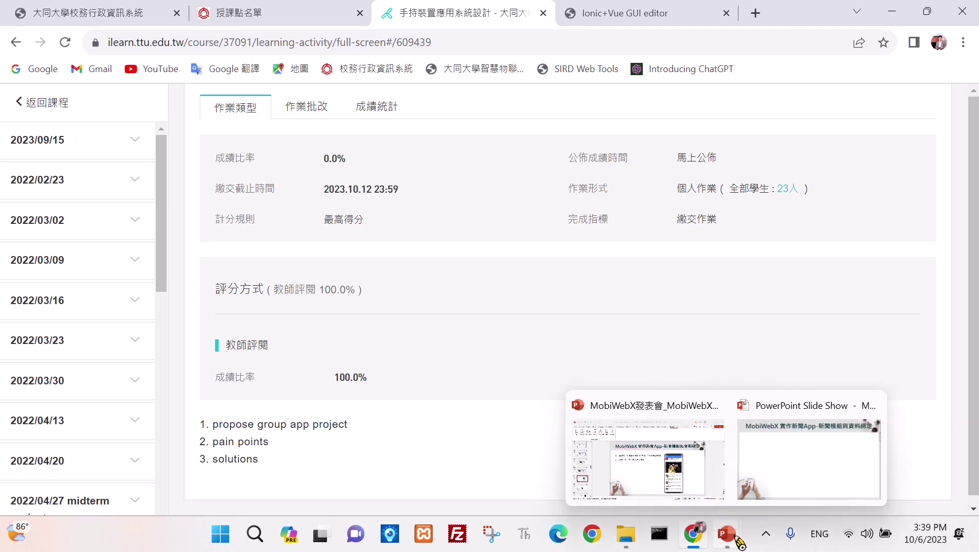
click(797, 485)
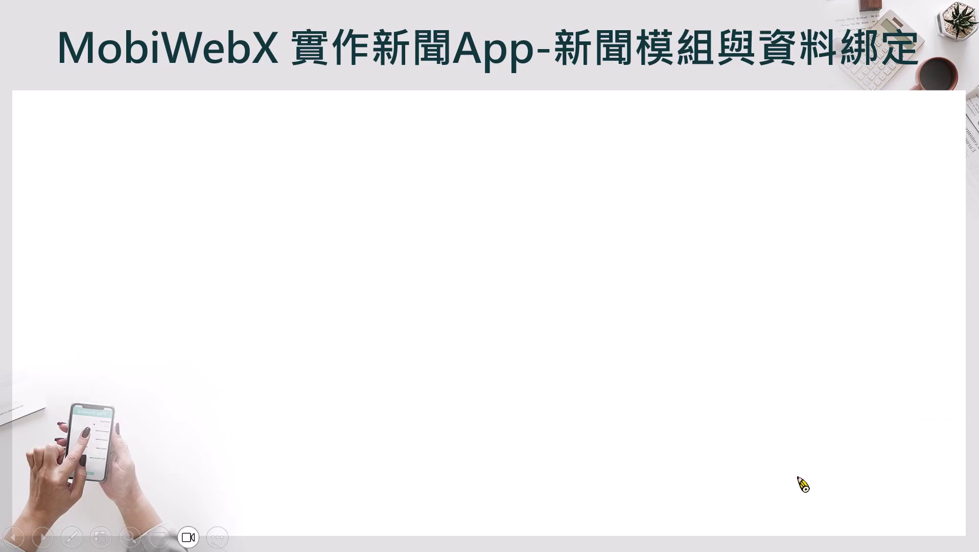
key(super)
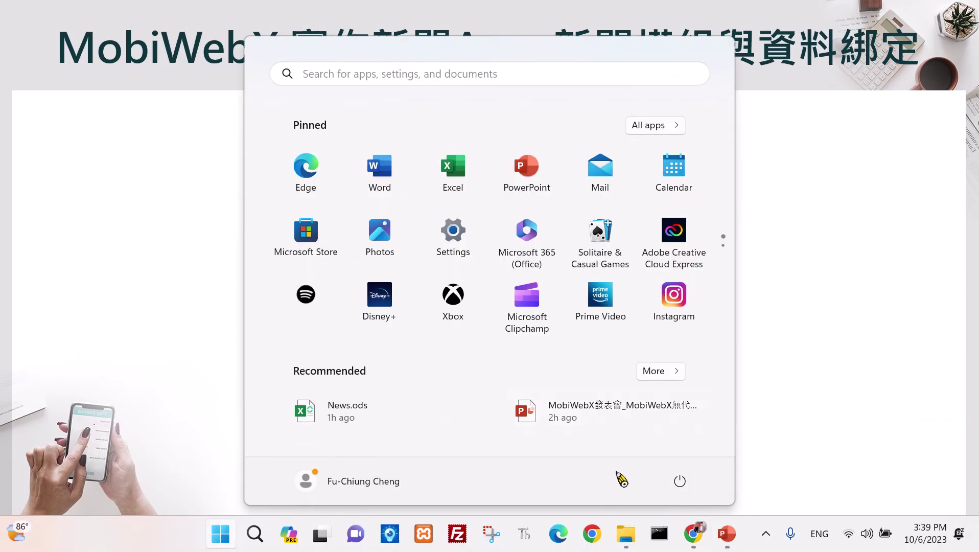
key(super+Tab)
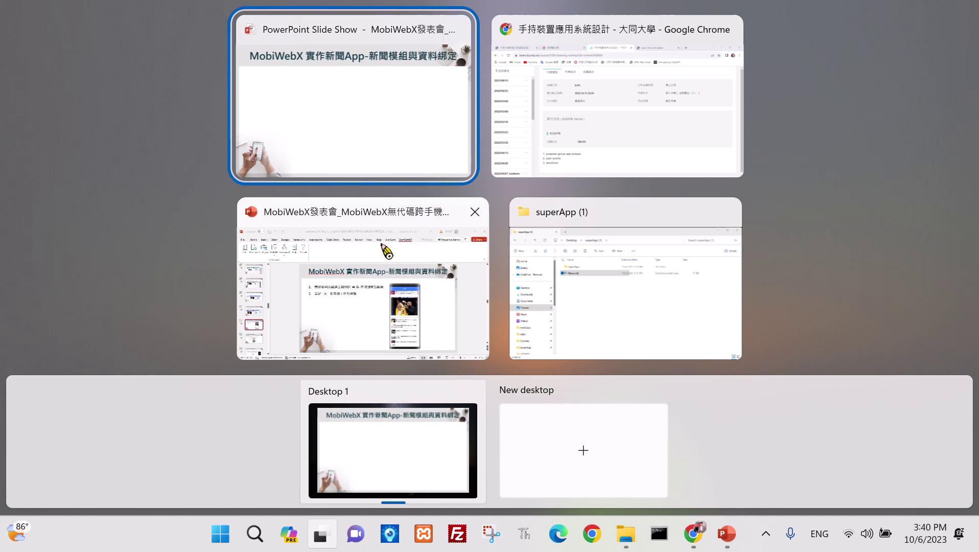
click(609, 135)
click(627, 16)
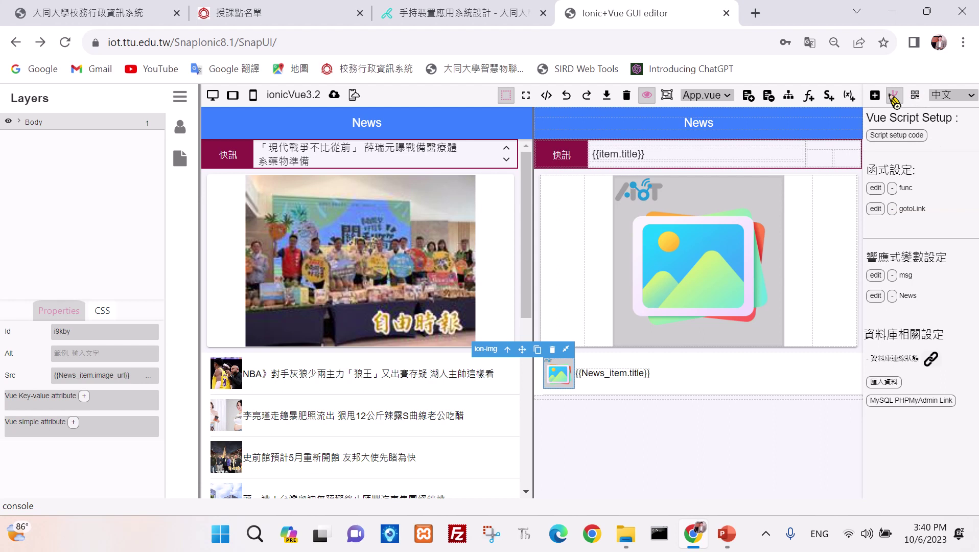
Step: Add an ion-grid-12 component below the {{News_item.title}} item on the News page, with the Layers view collapsed
click(877, 98)
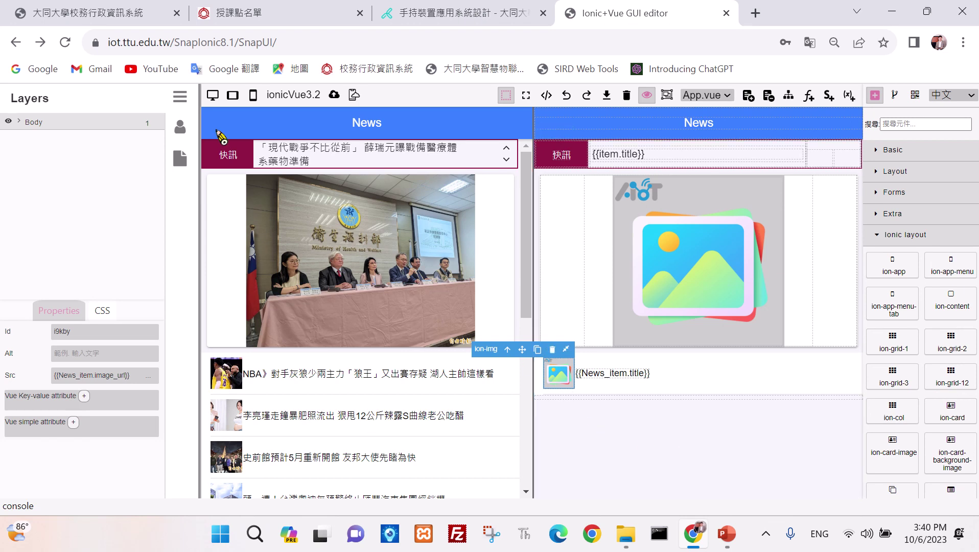
click(181, 97)
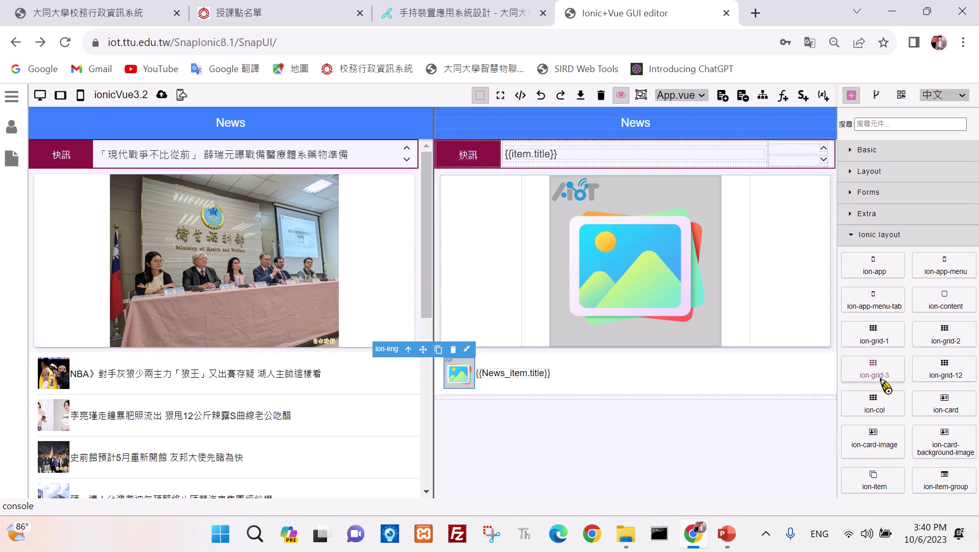
drag(941, 378, 774, 435)
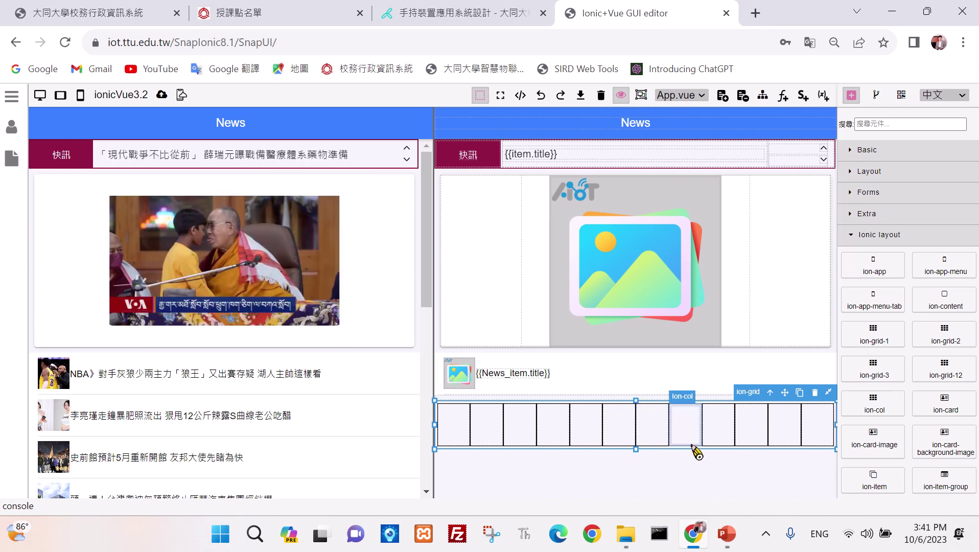
Step: Delete the last two columns of the new grid and check the grid beneath the news list in the preview
click(819, 434)
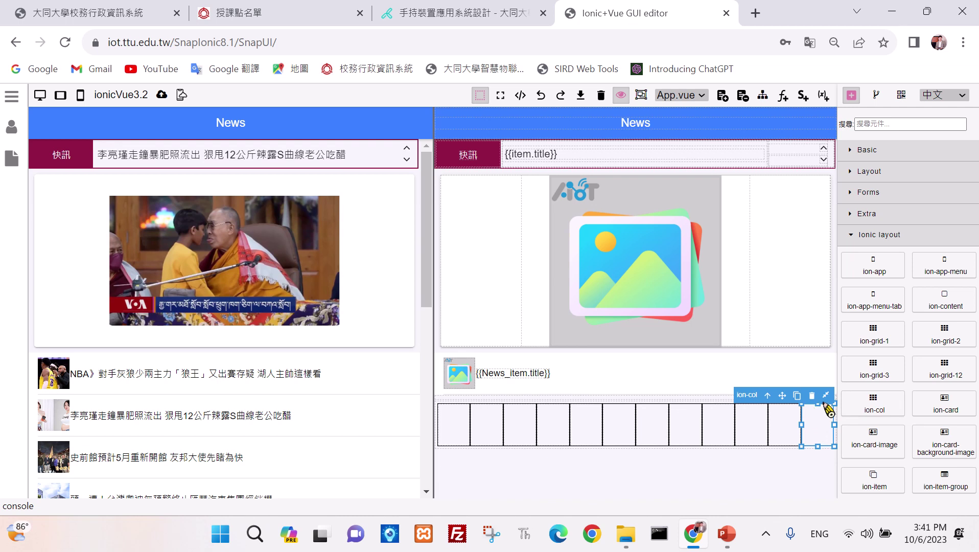
click(812, 395)
click(821, 421)
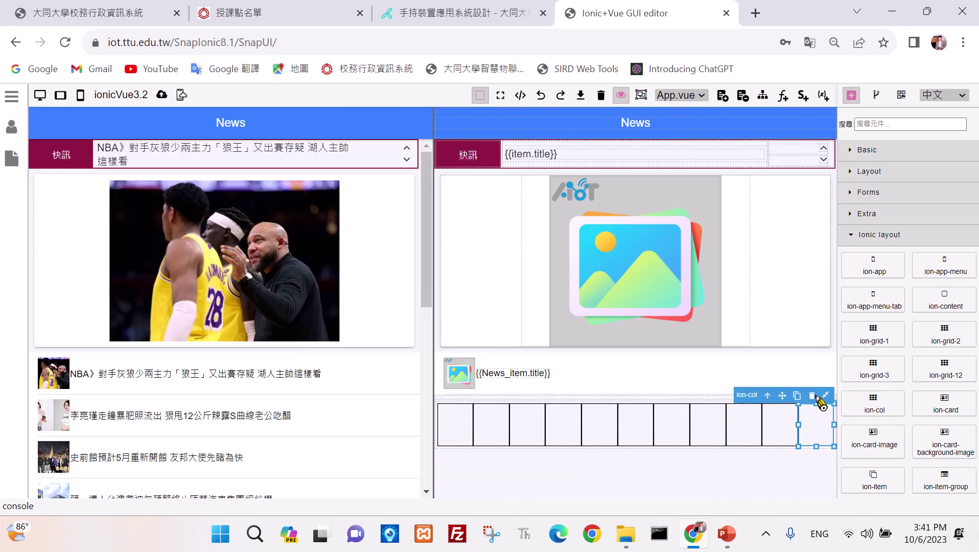
click(812, 395)
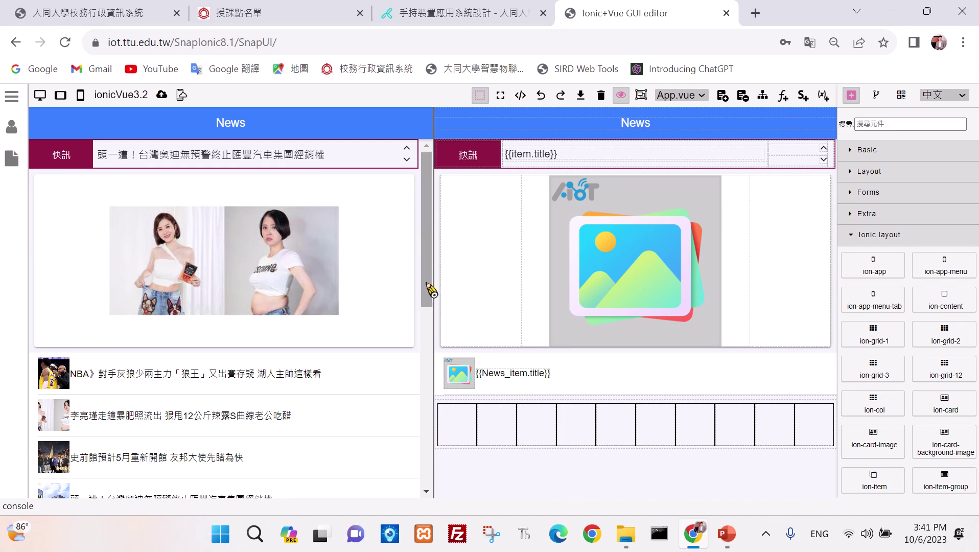
drag(431, 291, 404, 495)
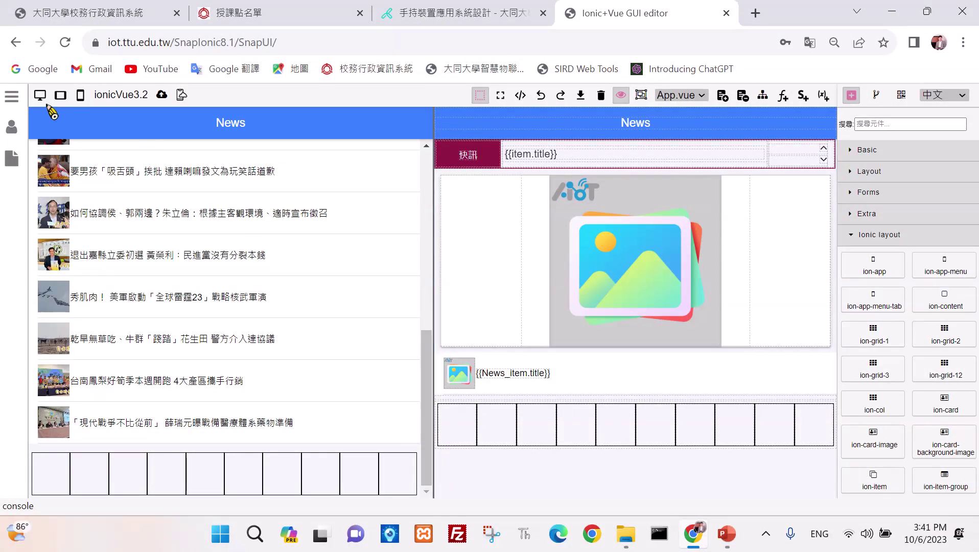
Step: Show the Layers view and expand the General, Flex, Dimension, Typography and Decorations groups of the CSS settings to examine their properties
click(12, 96)
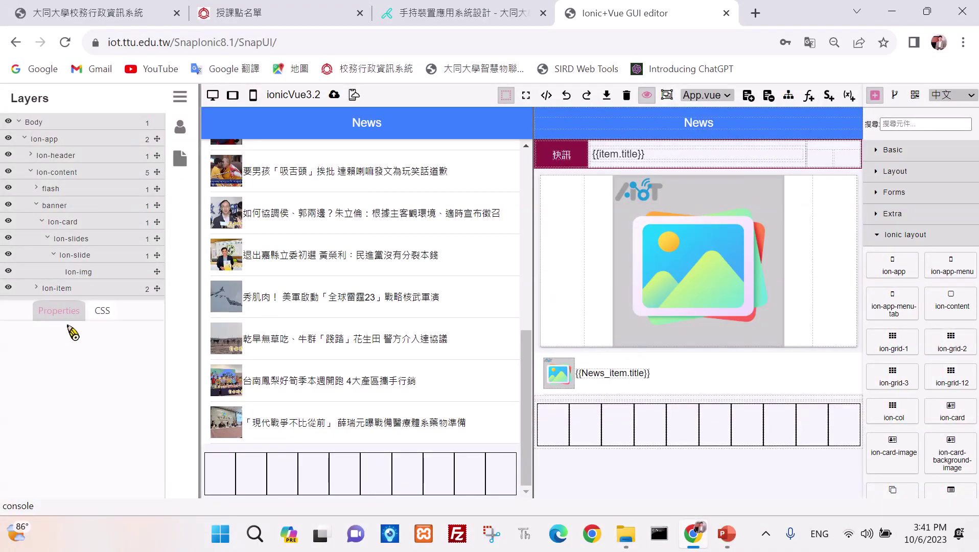
click(105, 312)
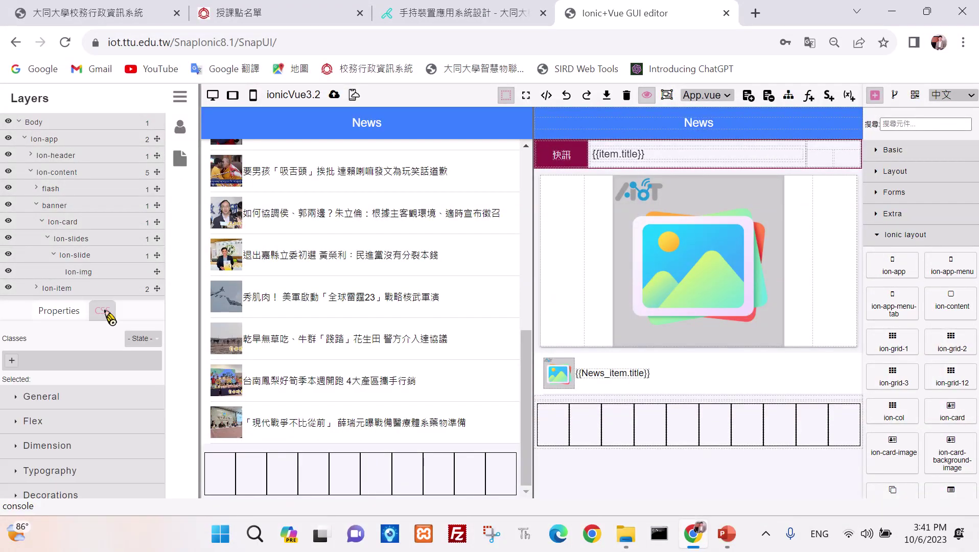
click(24, 401)
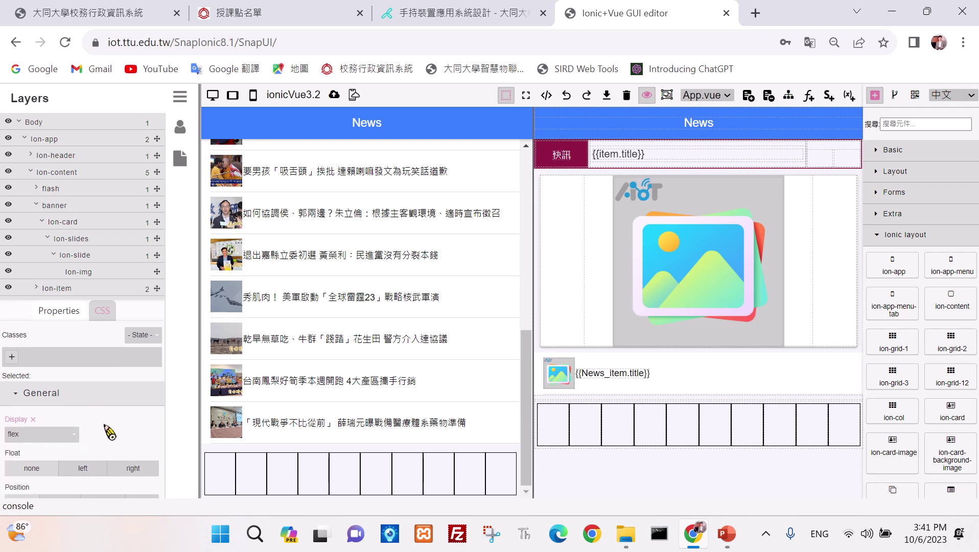
scroll(110, 429, down, 4)
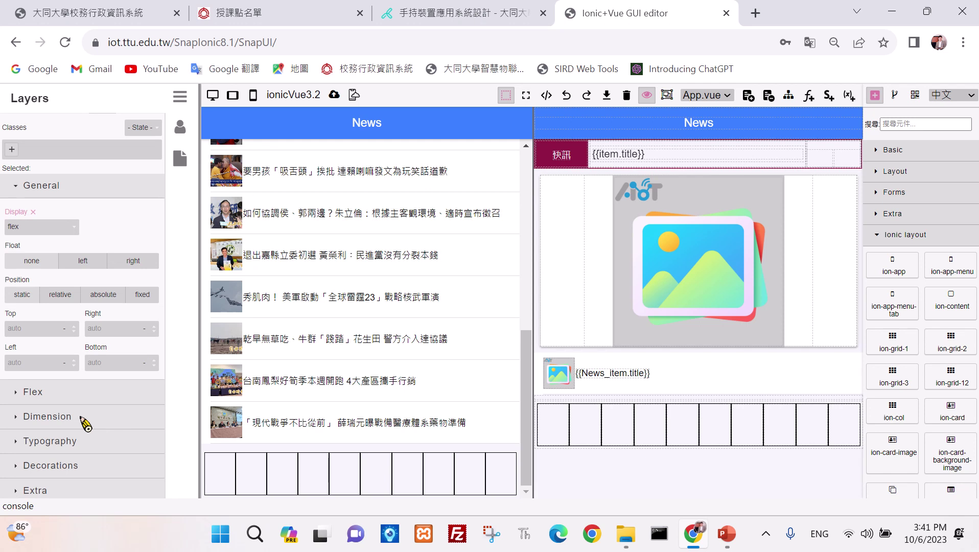
click(25, 392)
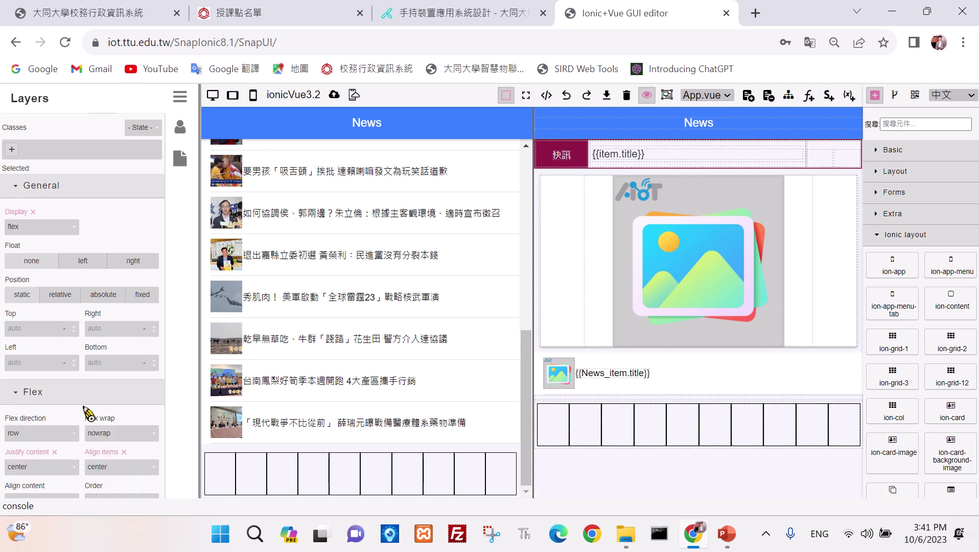
scroll(89, 413, down, 3)
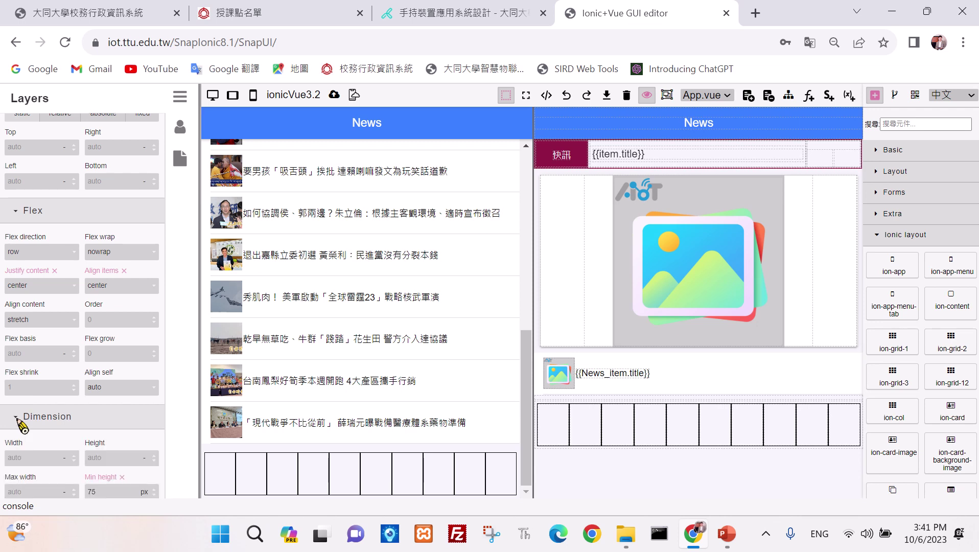
click(18, 418)
scroll(93, 413, down, 4)
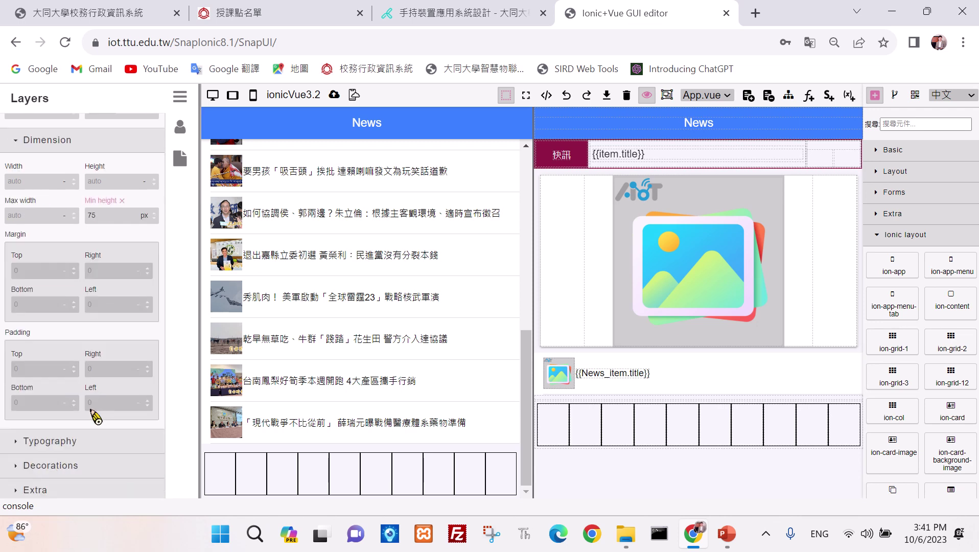
click(17, 442)
scroll(96, 428, down, 4)
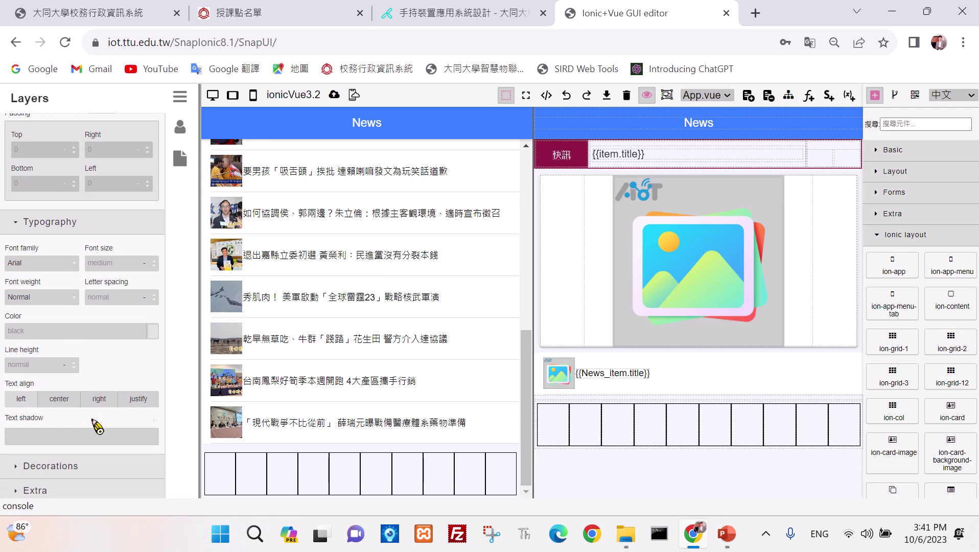
click(26, 470)
scroll(82, 460, down, 6)
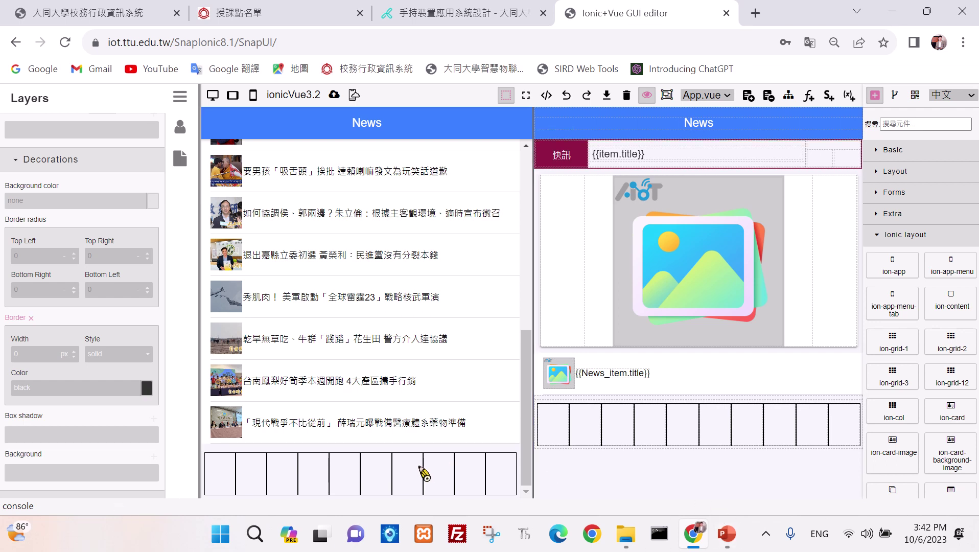
Step: Select the first and sixth columns of the ten-column grid and their parent row to examine the border settings
click(558, 434)
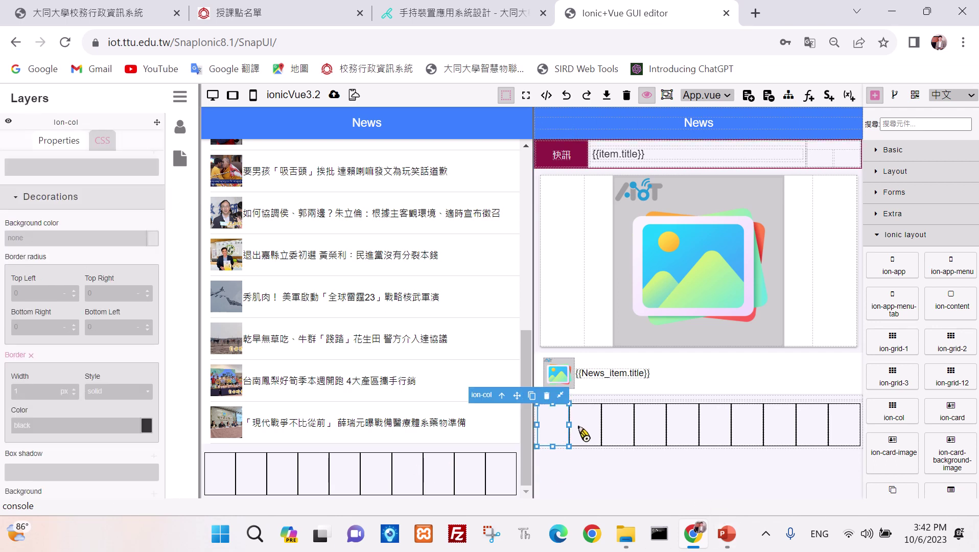
click(716, 435)
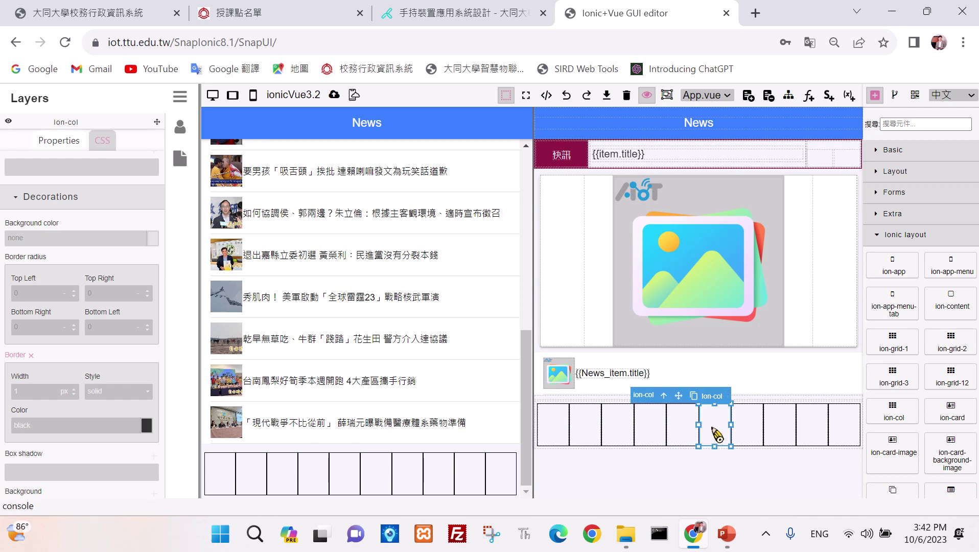
click(664, 396)
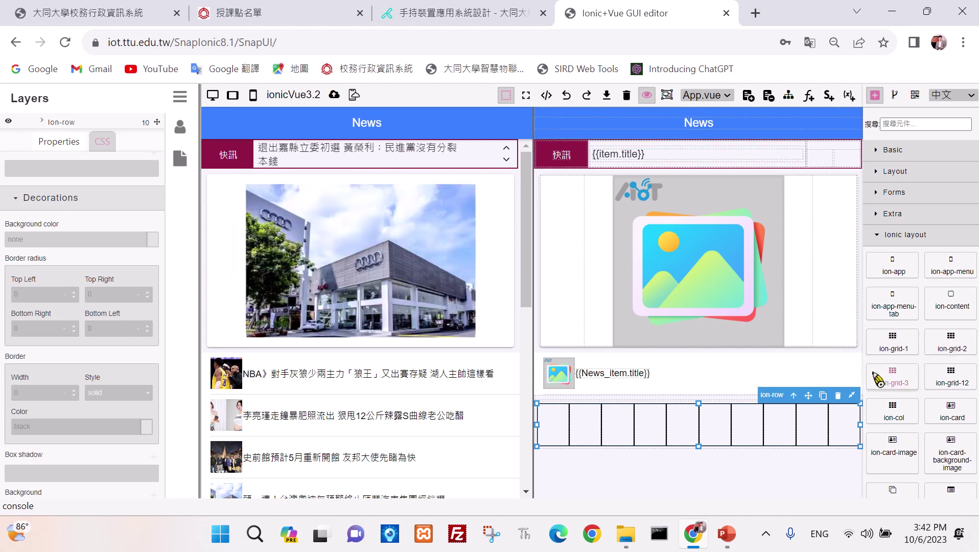
Step: Add an ion-grid-3 component below the ten-column grid and try its Fixed property on and off
drag(878, 379, 826, 476)
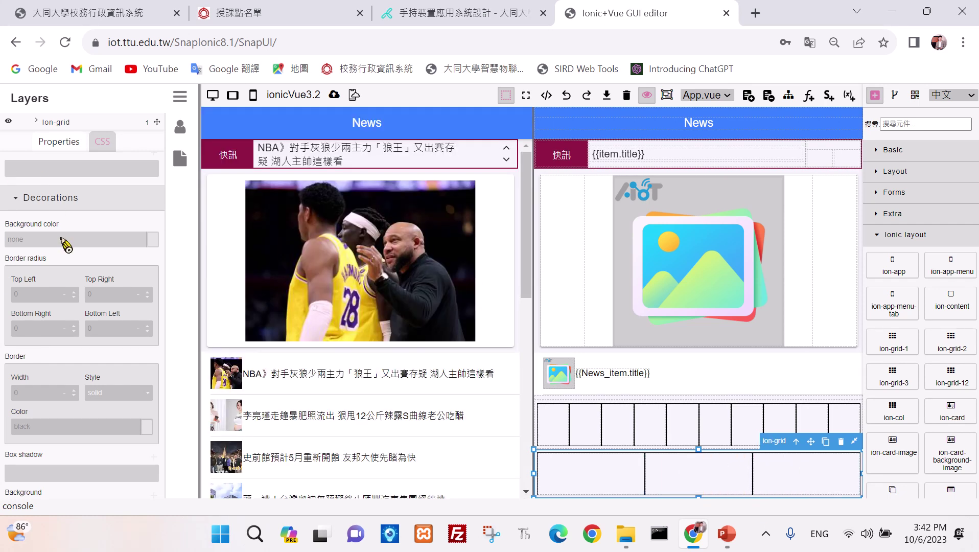
scroll(73, 341, up, 15)
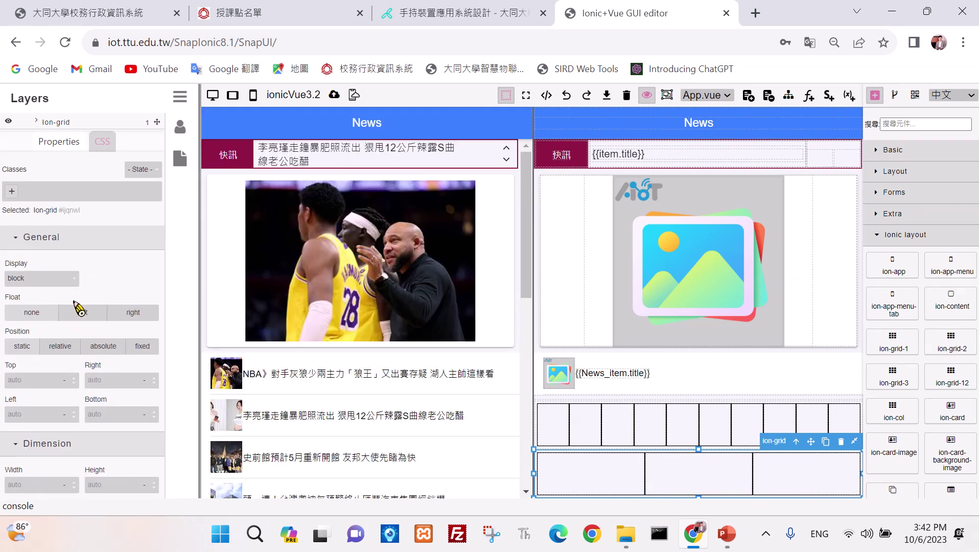
click(60, 142)
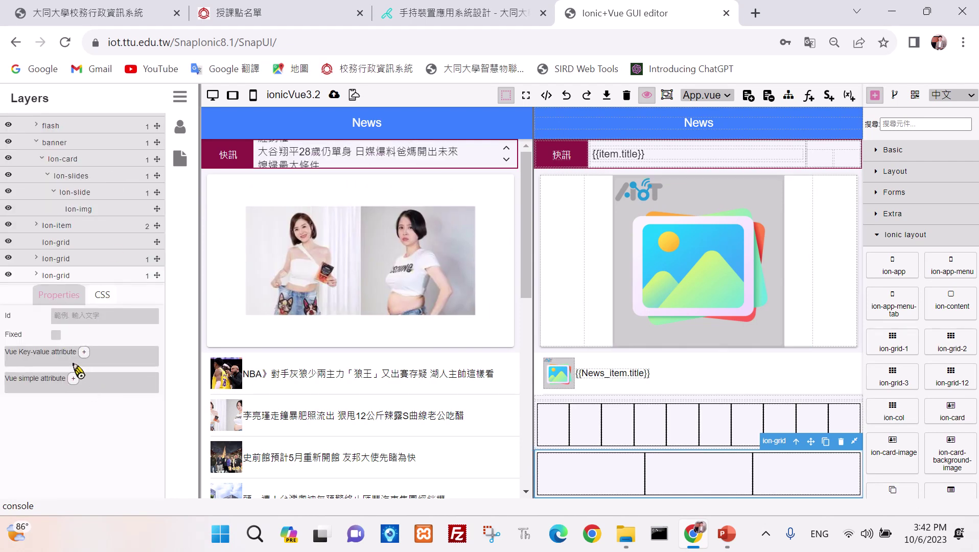
click(57, 336)
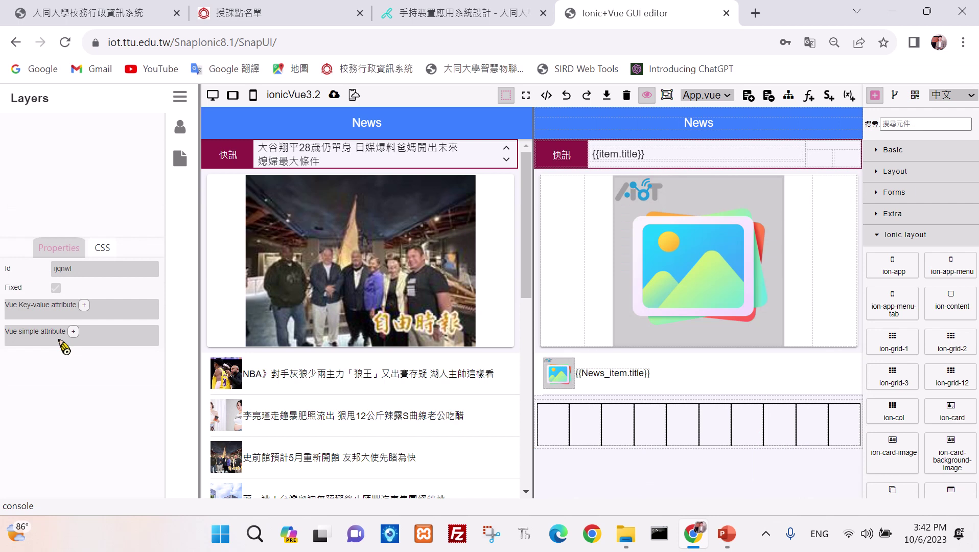
click(56, 288)
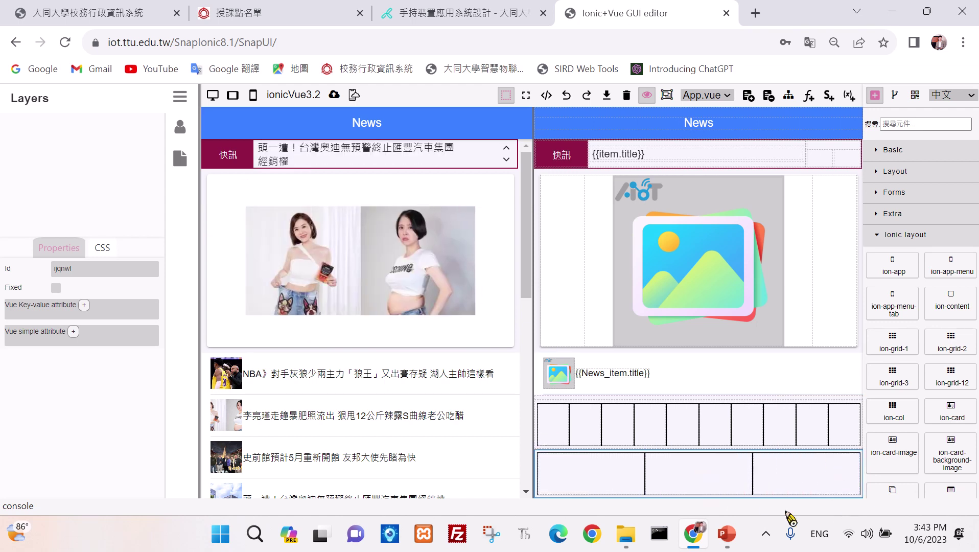
Step: Examine the Offset, Pull, Push and Size properties of the first column in the three-column grid
click(590, 478)
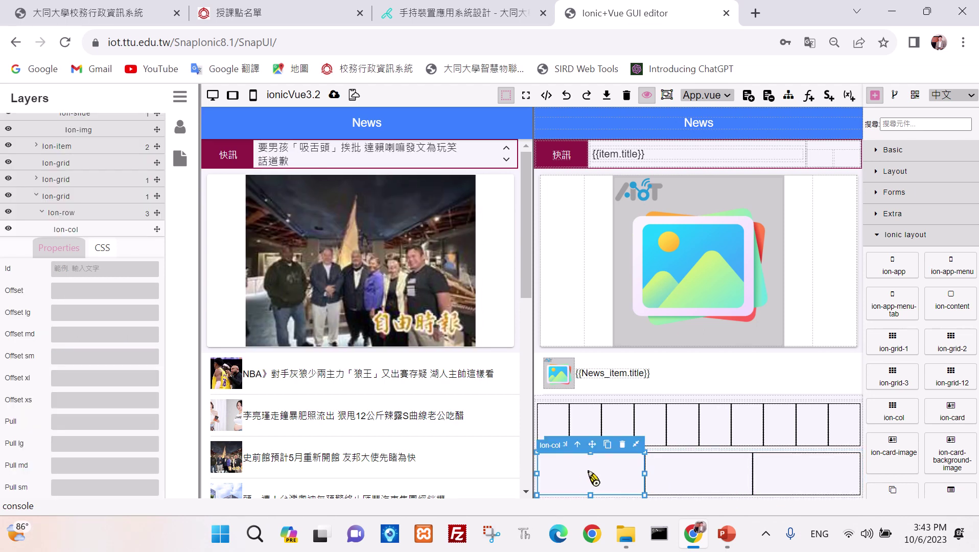
scroll(110, 335, down, 3)
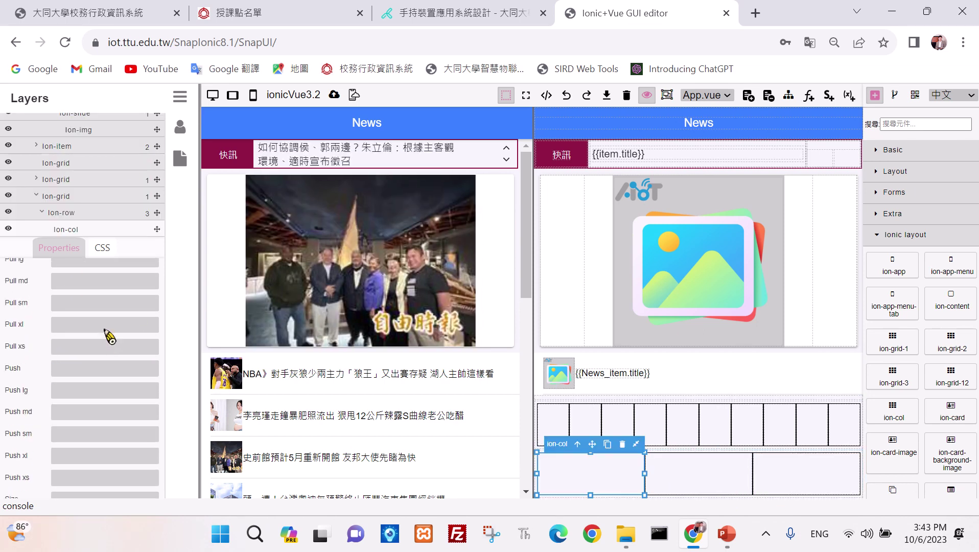
scroll(110, 336, up, 2)
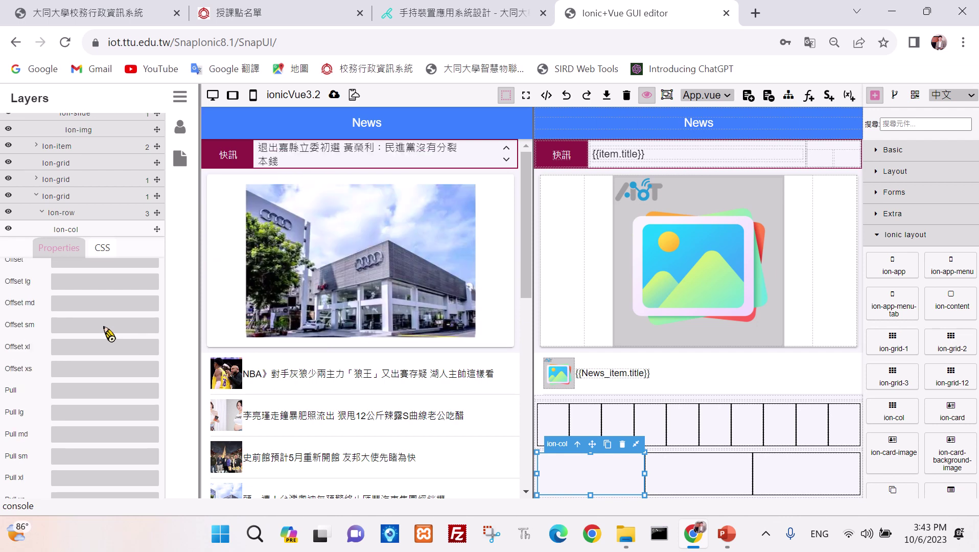
scroll(110, 334, down, 2)
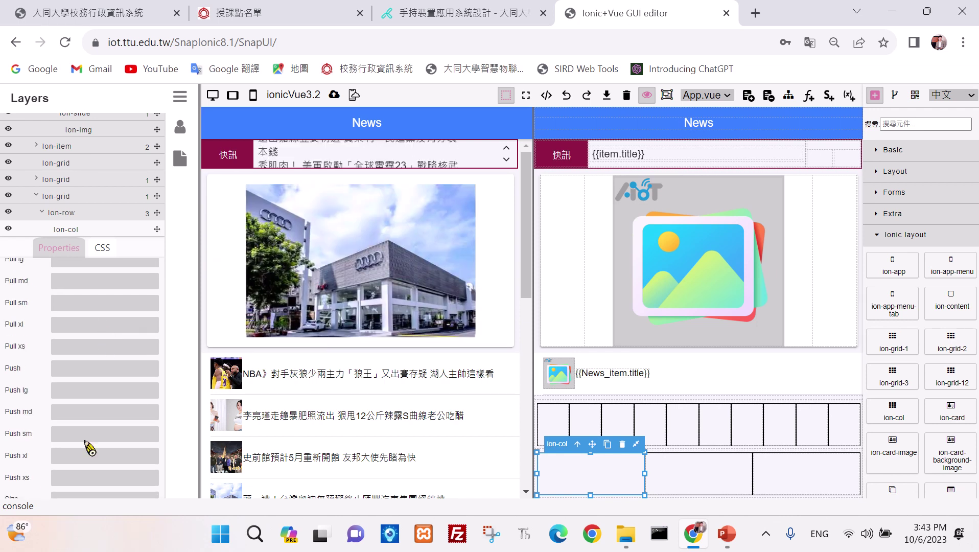
scroll(120, 319, down, 3)
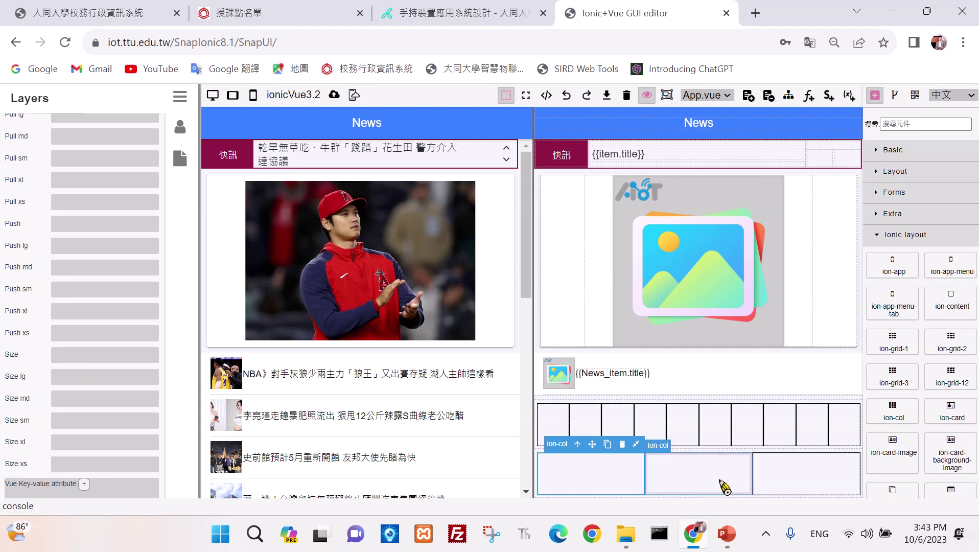
Step: Duplicate a column twice at the end of the ten-column grid to make twelve columns
right_click(849, 429)
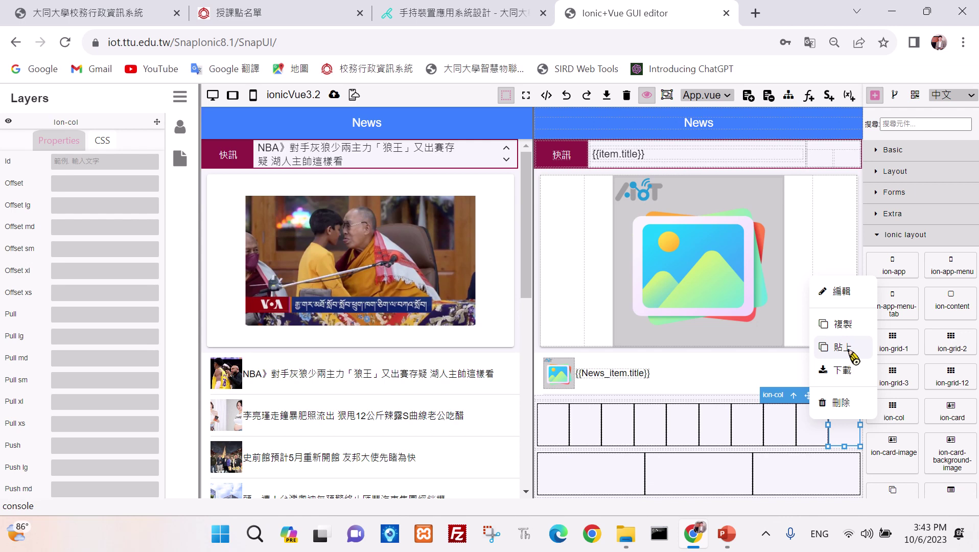
click(848, 327)
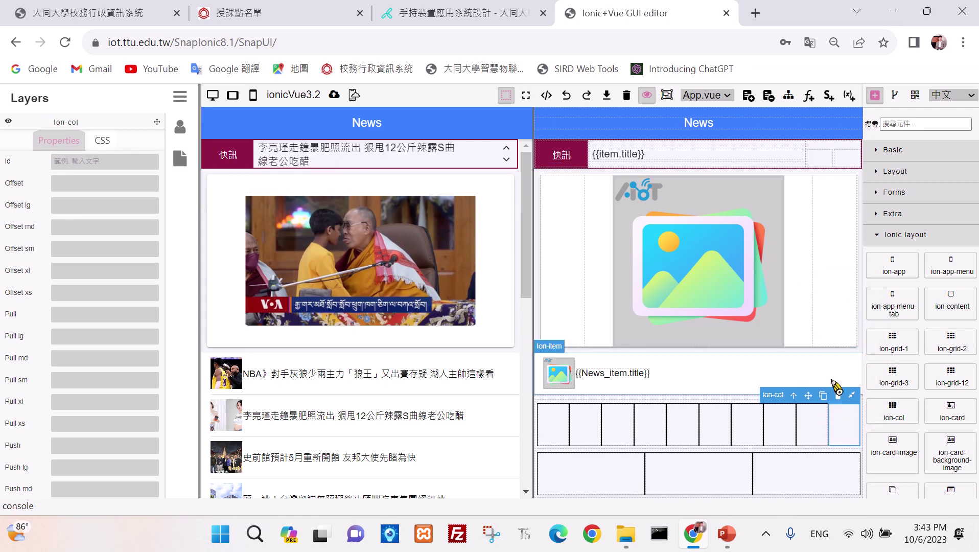
click(827, 398)
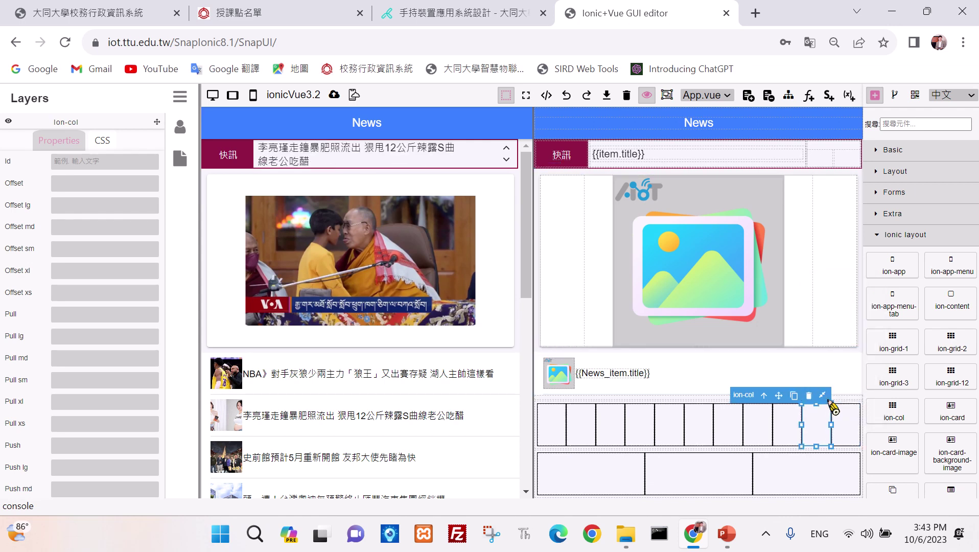
click(796, 397)
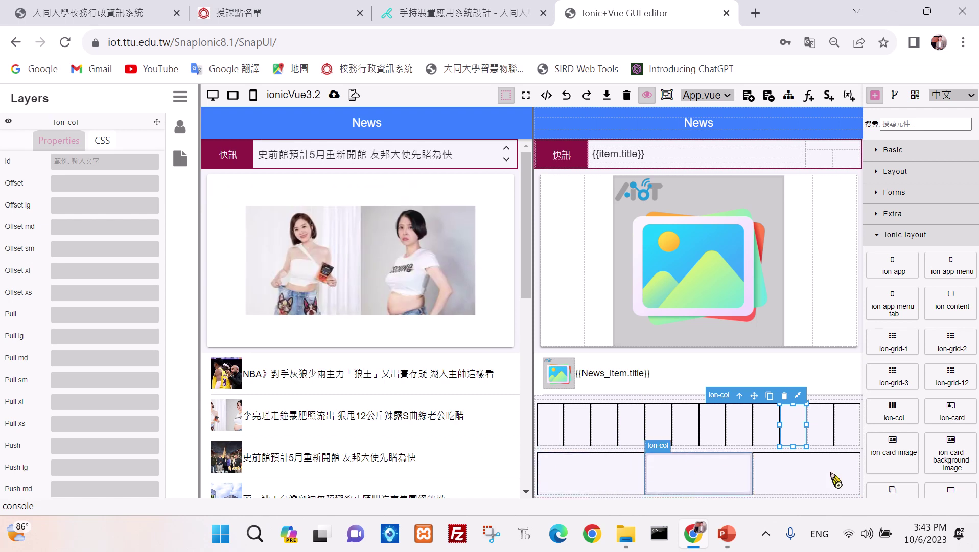
Step: Set the Size of the first column in the three-column grid to 2 and check the other two columns
click(607, 483)
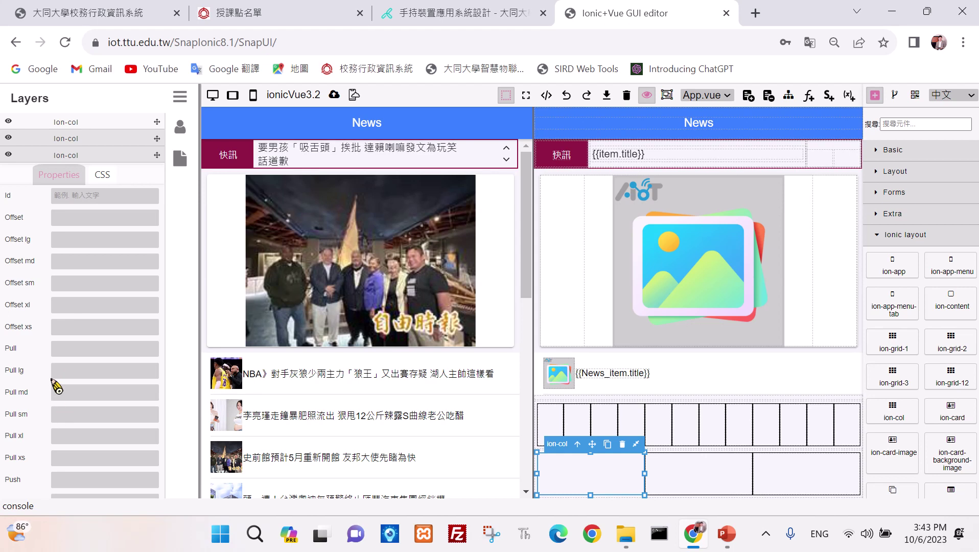
scroll(53, 369, down, 3)
click(65, 428)
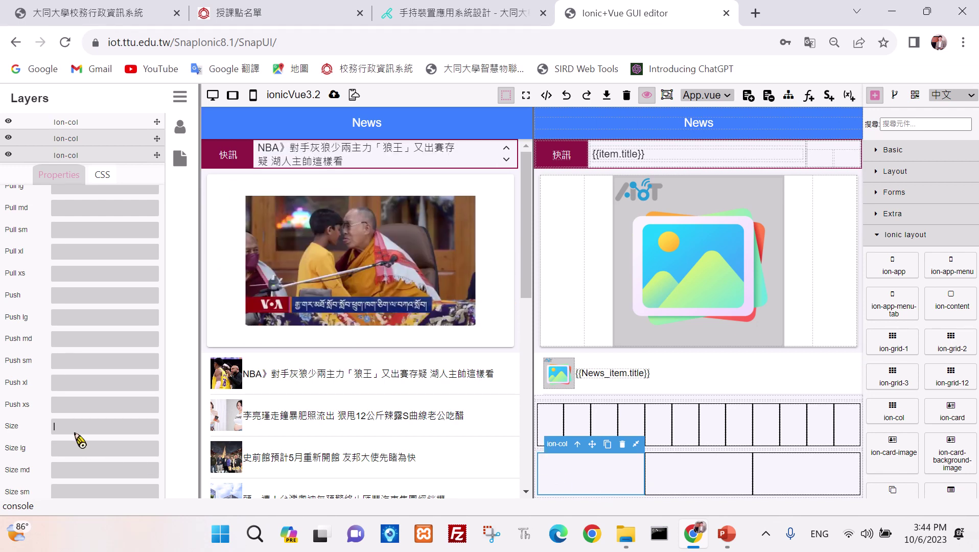
key(Return)
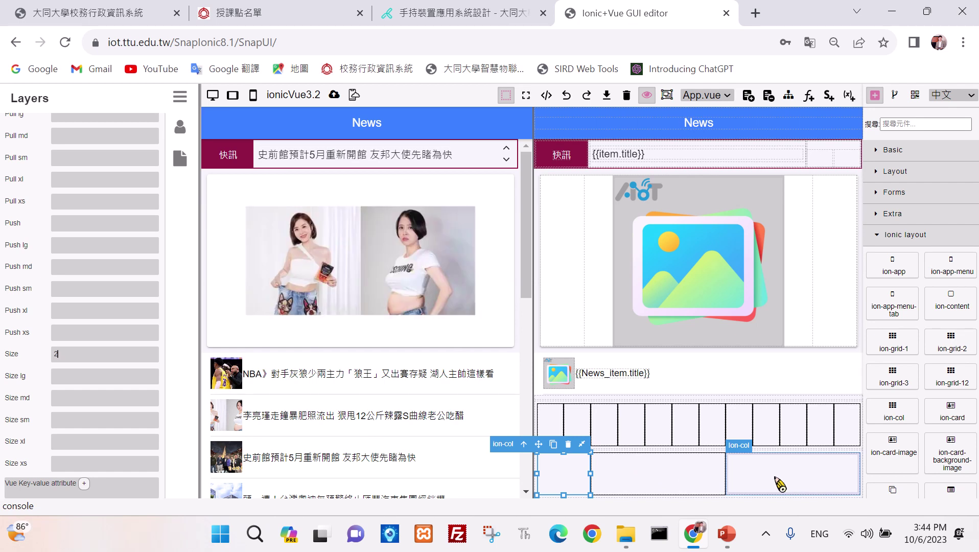
click(644, 488)
click(780, 487)
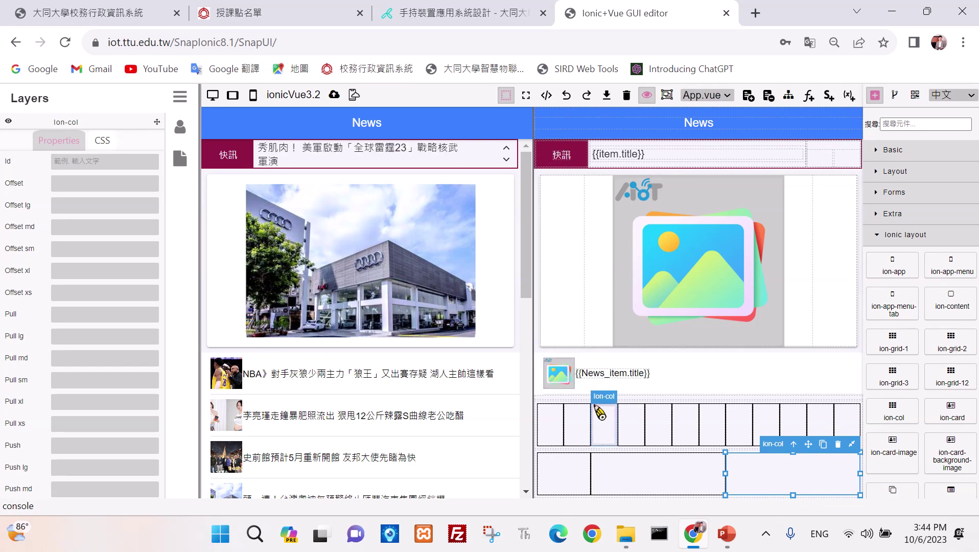
Step: Try a top margin of 5 on the {{News_item.title}} text, and set its left margin to 5 px instead
click(613, 379)
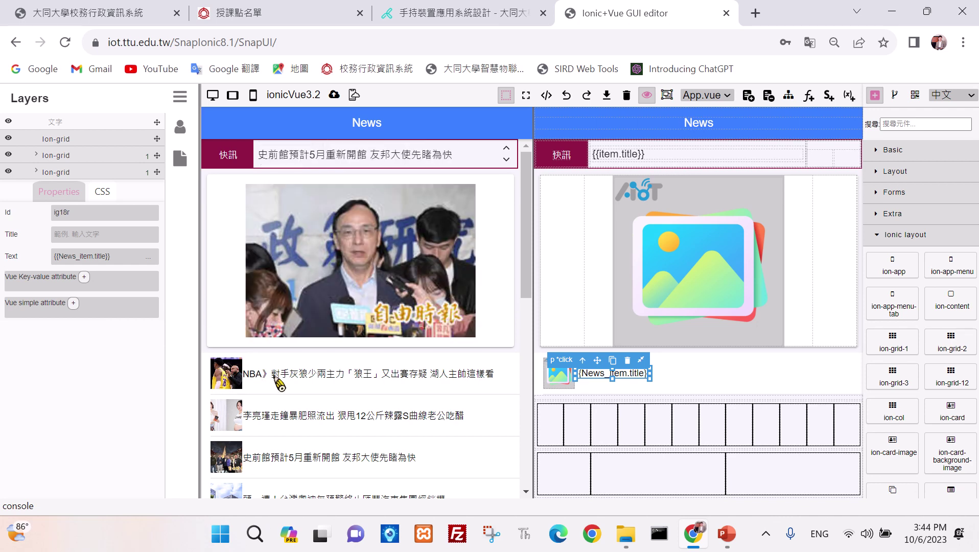
click(113, 193)
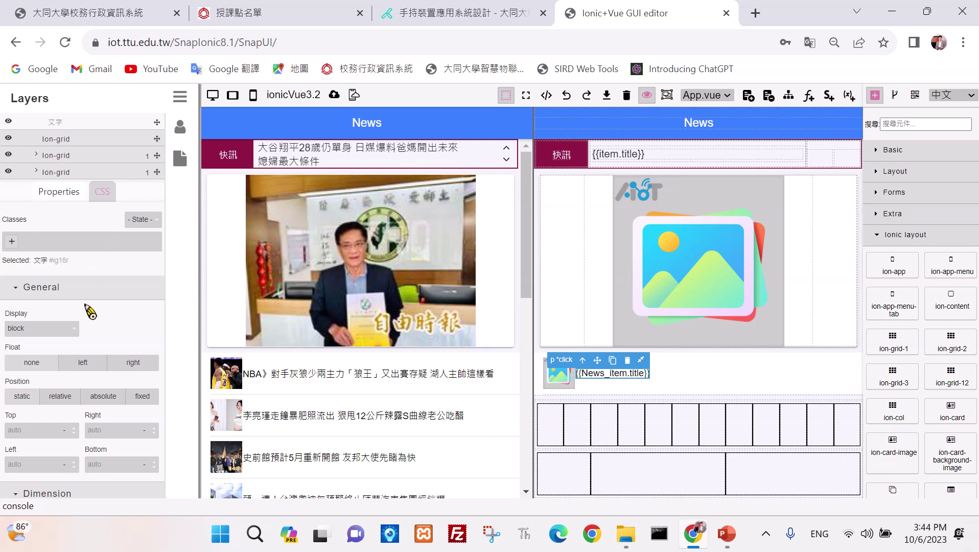
scroll(90, 309, down, 2)
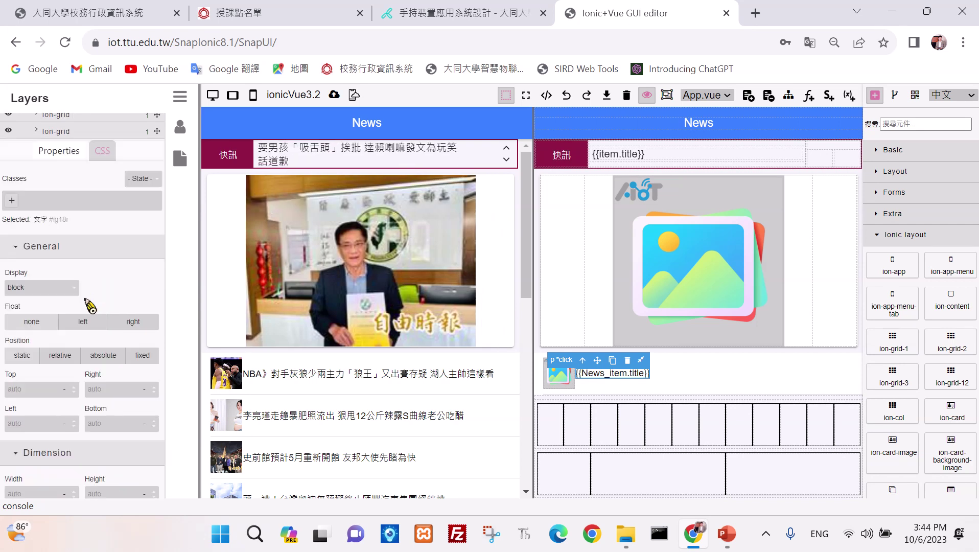
scroll(90, 307, down, 4)
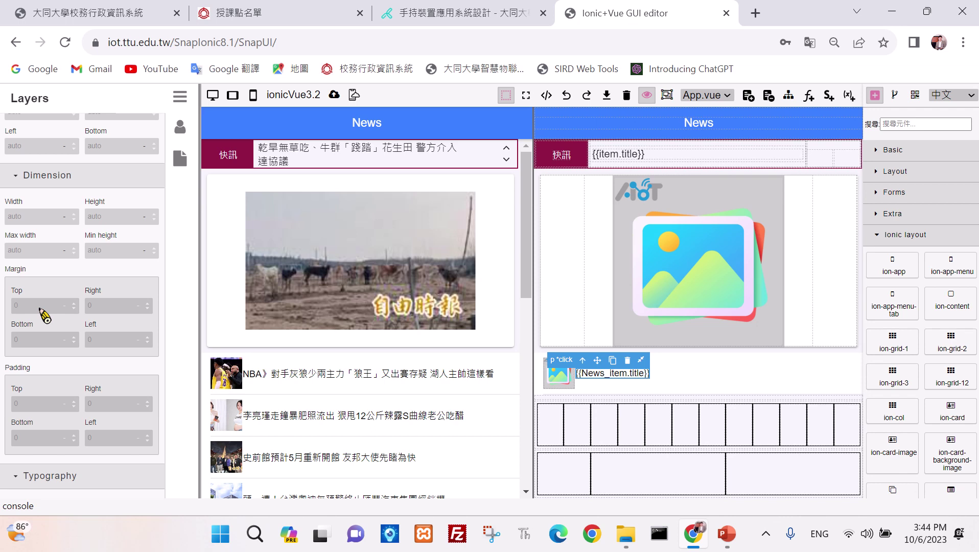
text(5)
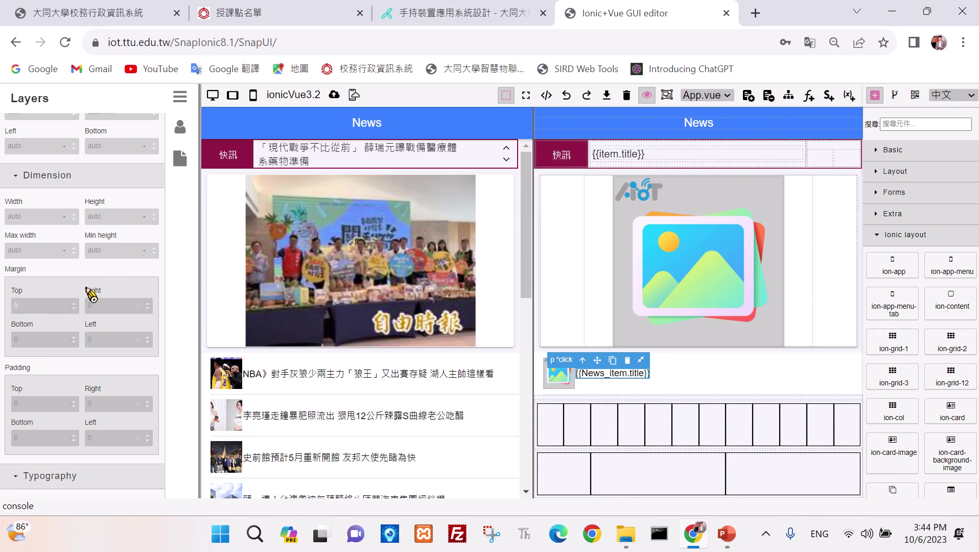
key(Return)
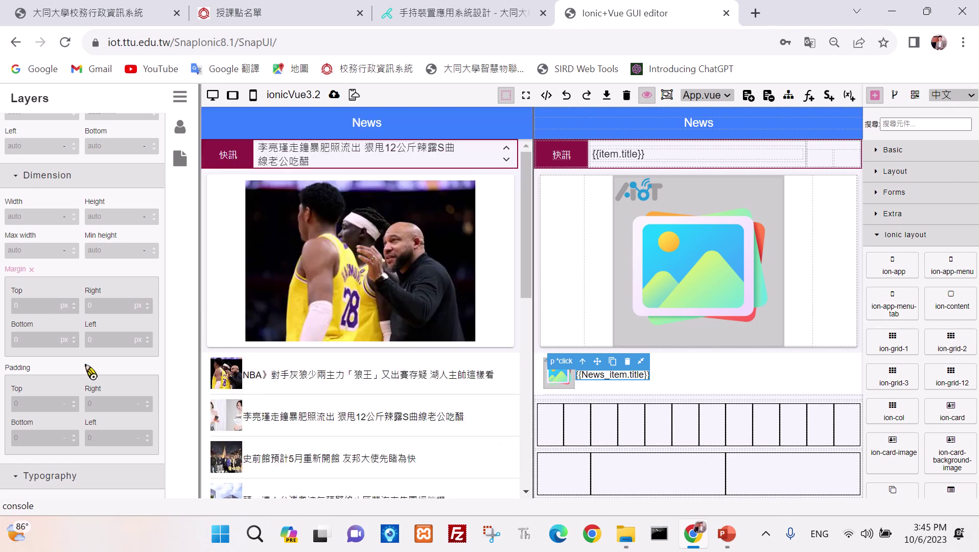
click(105, 339)
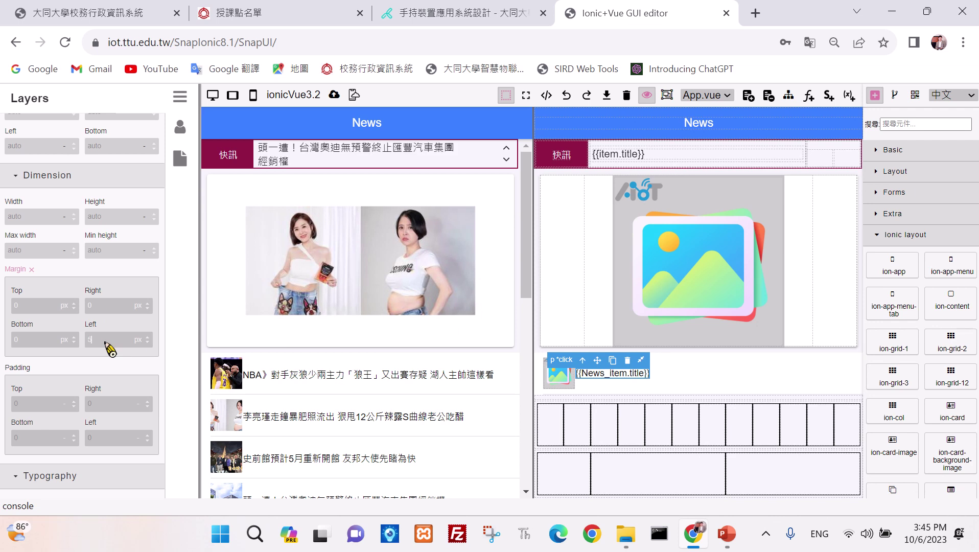
click(705, 367)
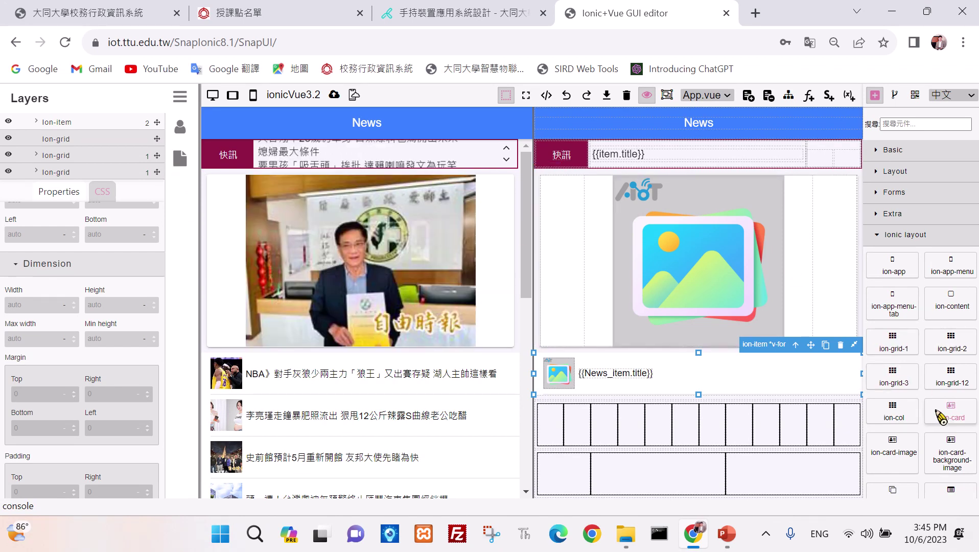
Step: Delete the twelve-column row from the grid below the news item
scroll(920, 337, down, 1)
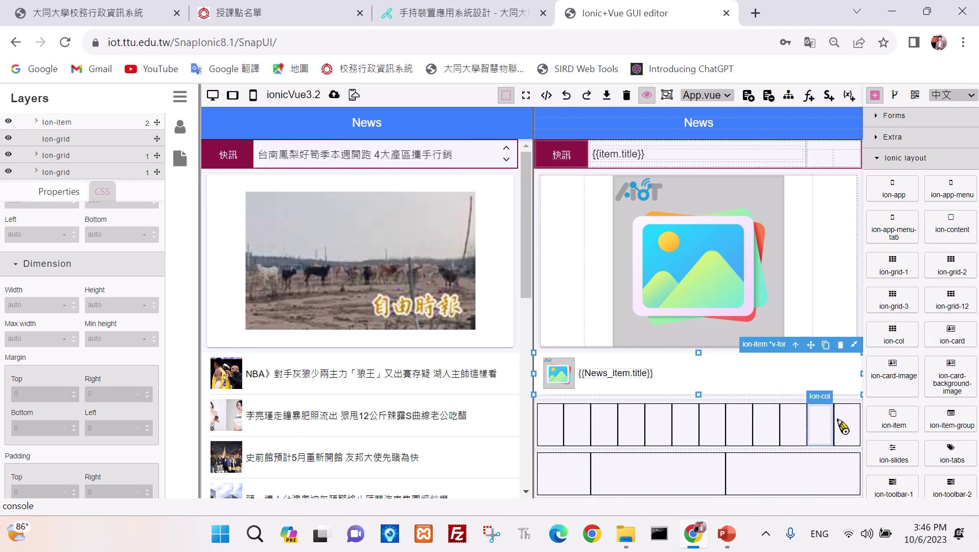
click(856, 427)
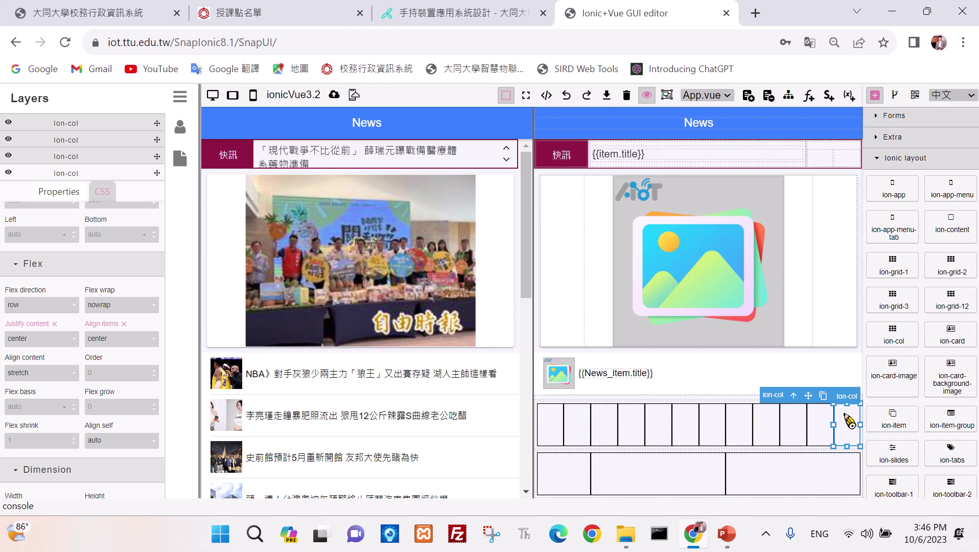
click(794, 395)
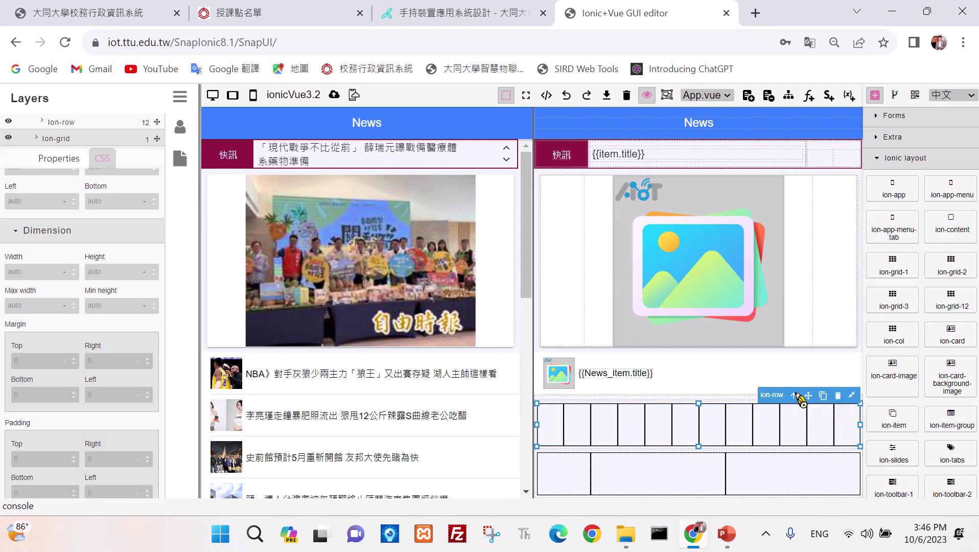
click(840, 397)
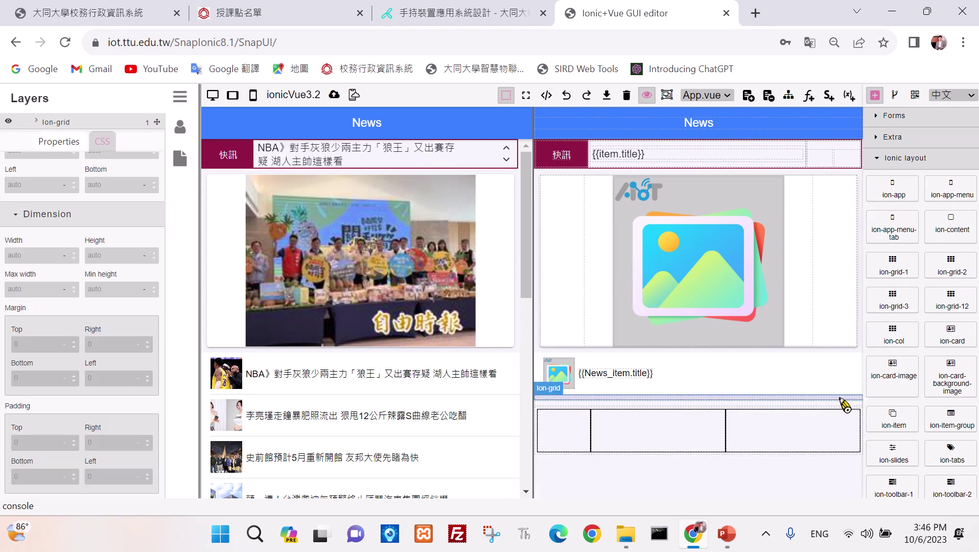
Step: Delete the whole three-column ion-grid, including its row and columns
click(826, 428)
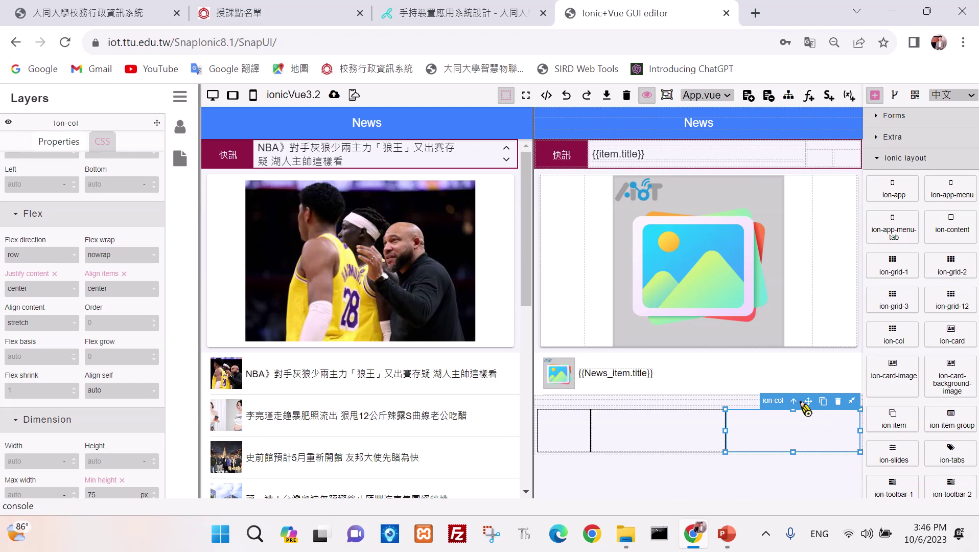
click(795, 402)
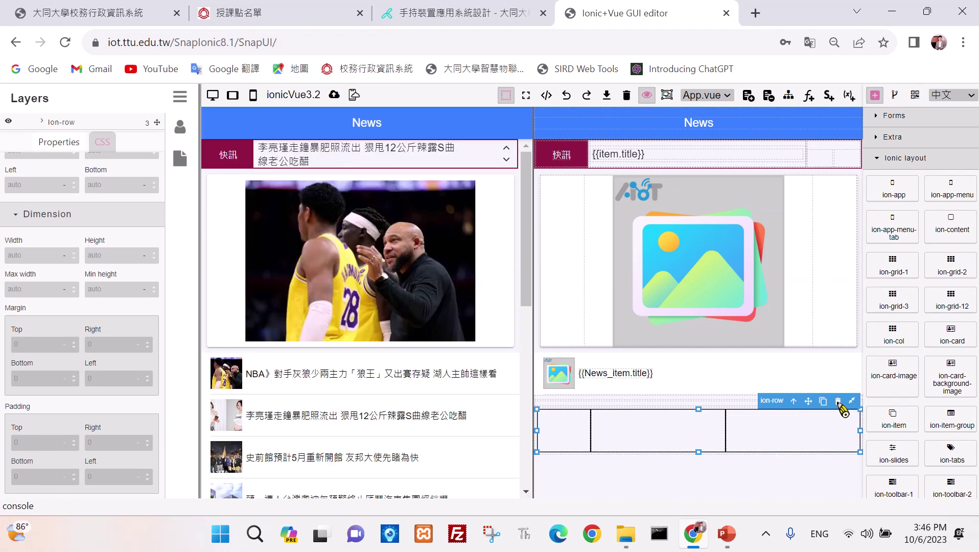
click(795, 401)
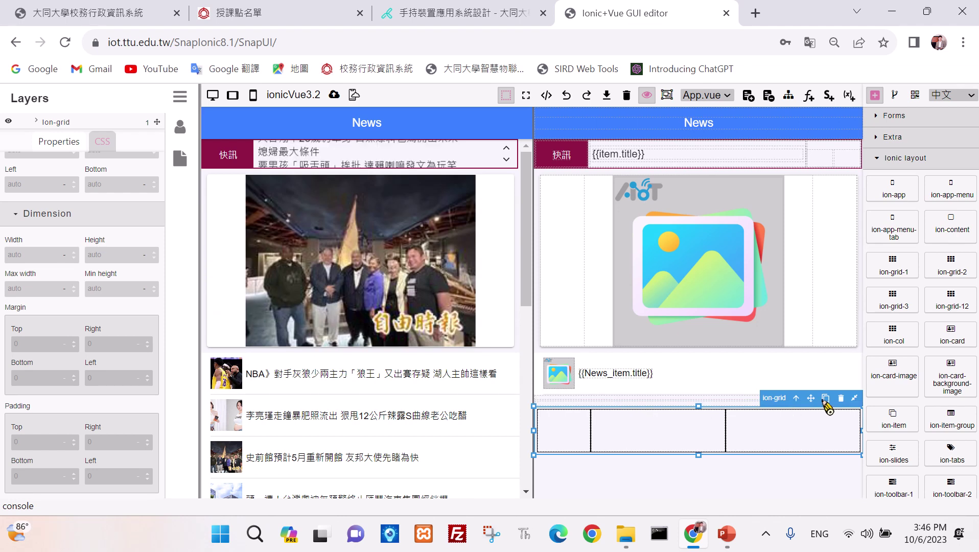
click(839, 398)
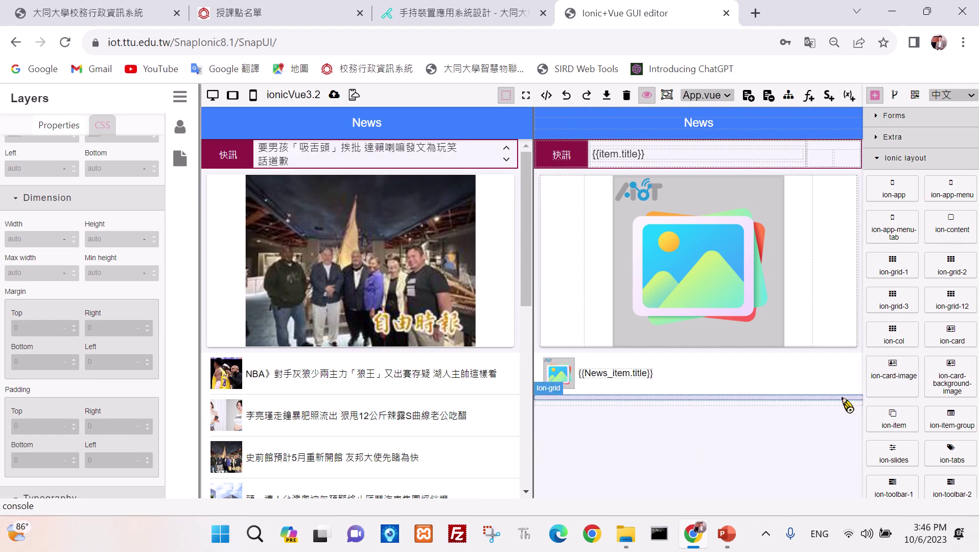
Step: Delete the two remaining empty ion-grid elements below the news item
click(768, 404)
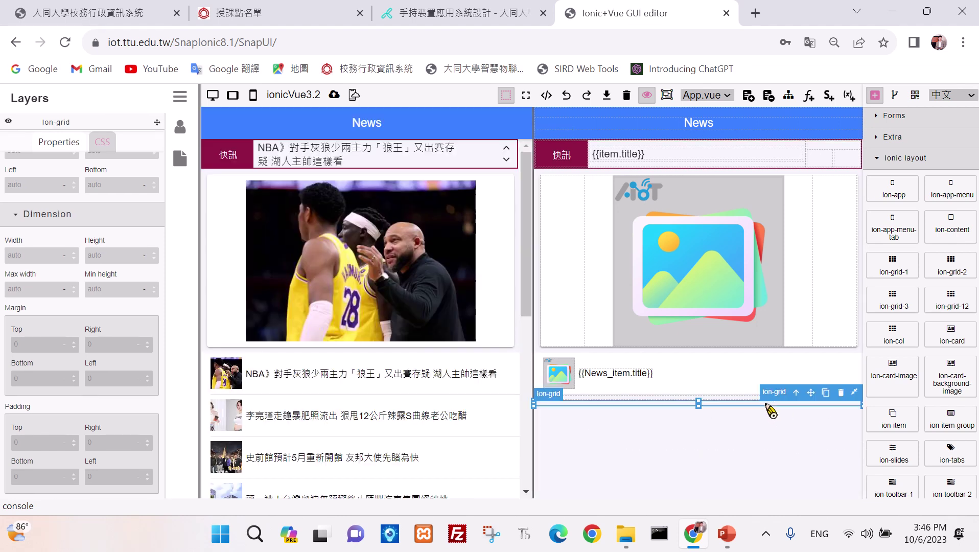
click(839, 393)
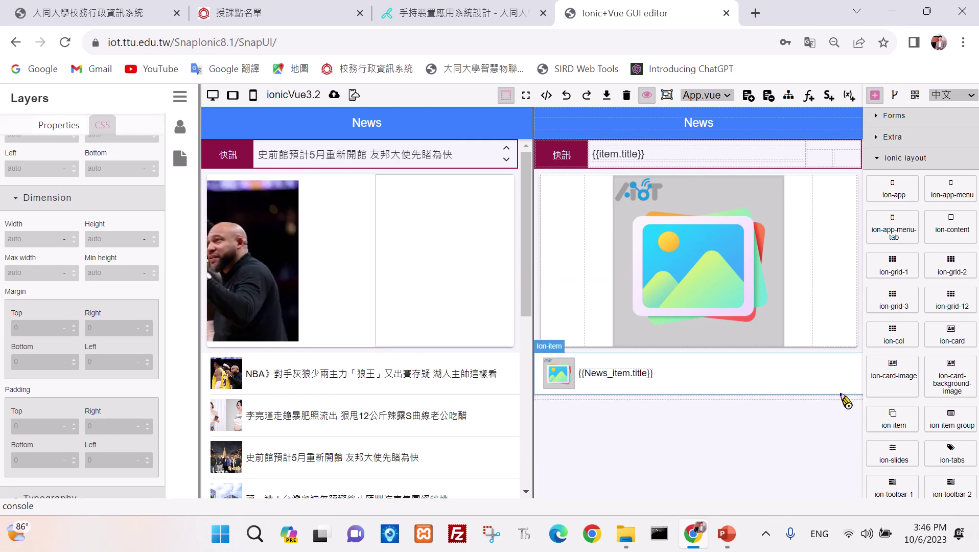
click(776, 399)
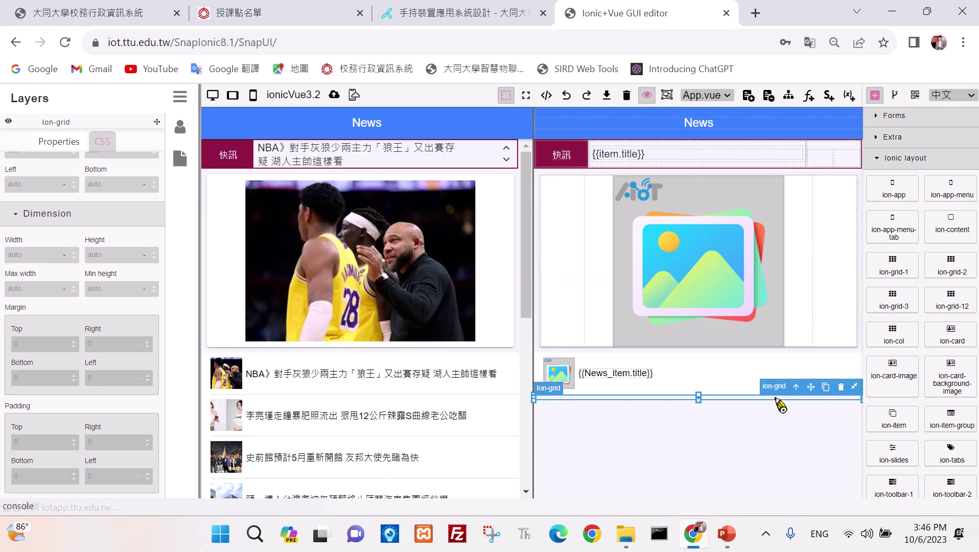
click(839, 389)
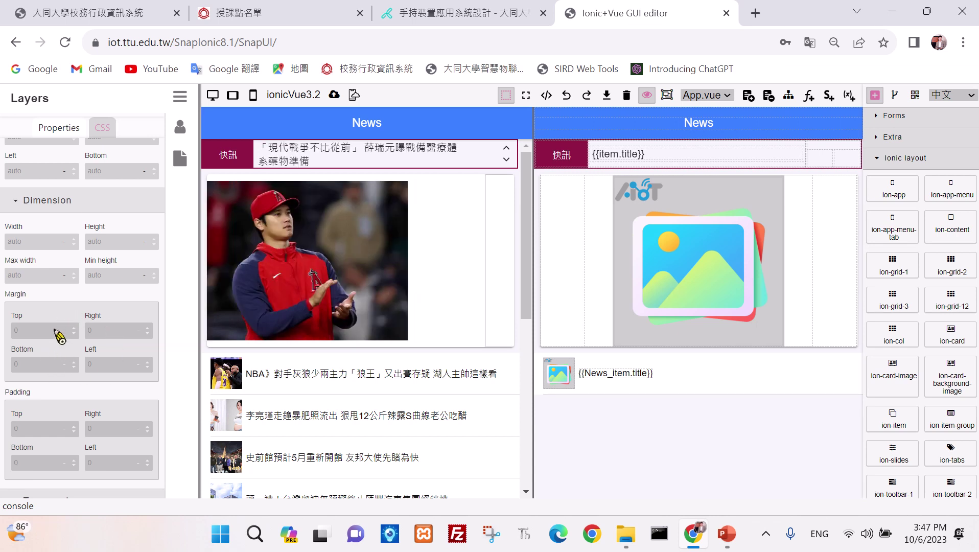
Step: Examine the Dimension, Typography and Decorations CSS settings, and check the margins of the {{News_item.title}} text
scroll(60, 338, down, 1)
scroll(61, 338, down, 8)
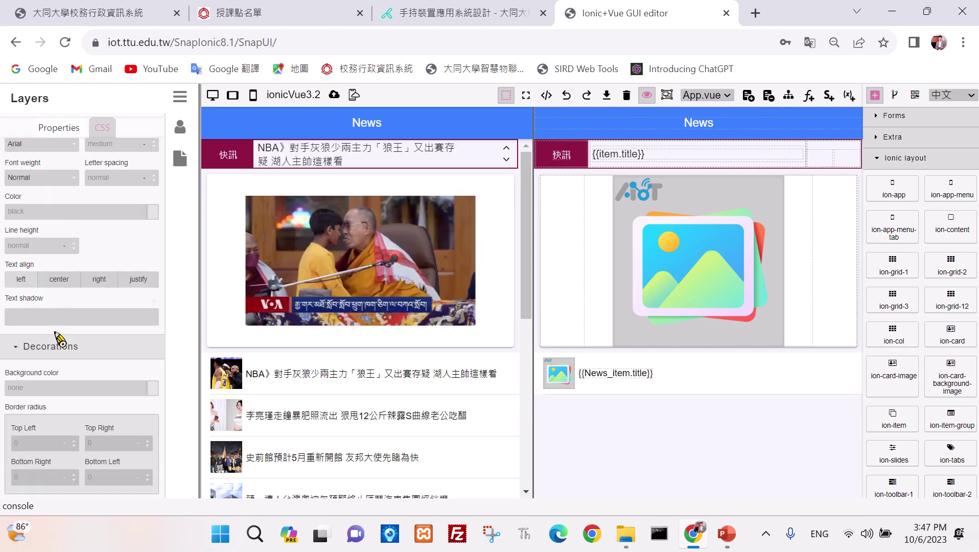
scroll(61, 338, up, 8)
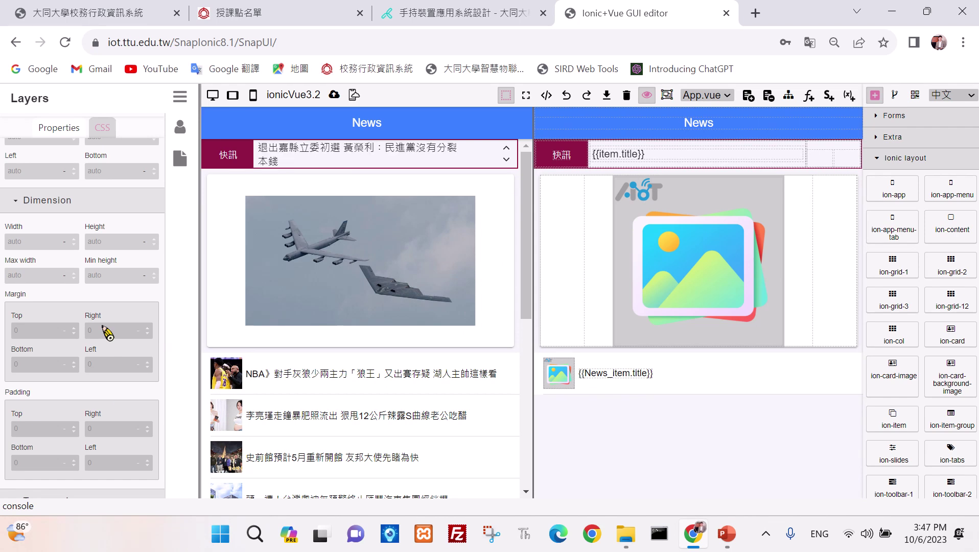
click(593, 375)
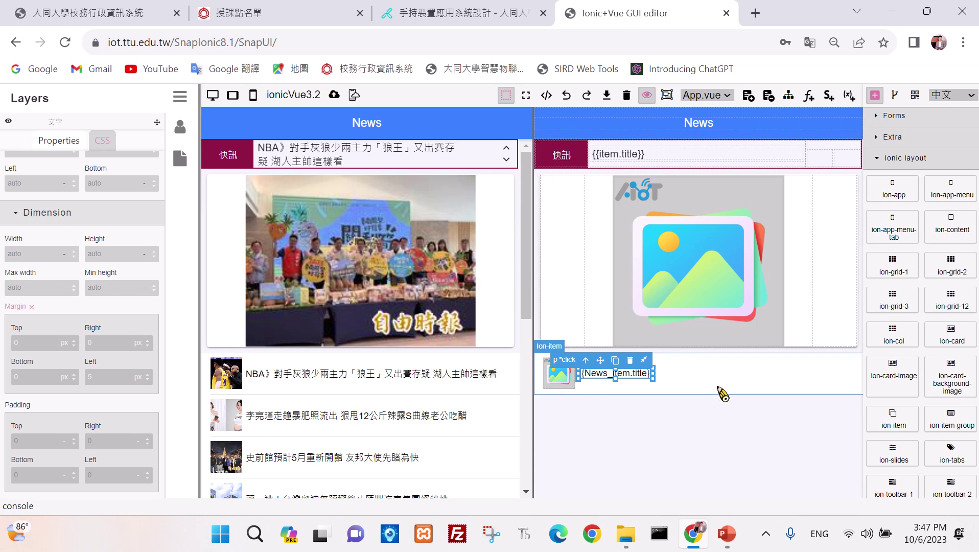
Step: Add an ion-card below the news item without binding a variable, and inspect its title and subtitle elements
click(655, 448)
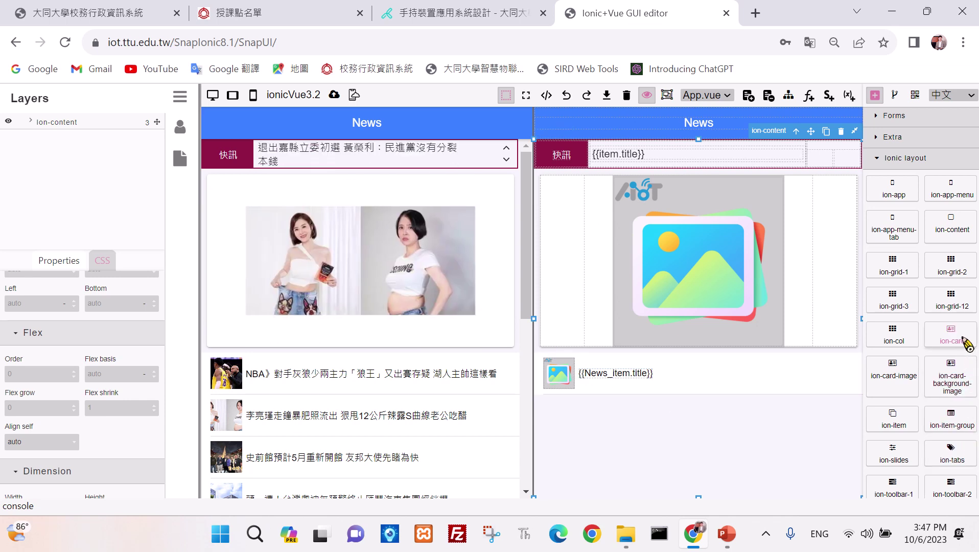
drag(965, 339, 791, 414)
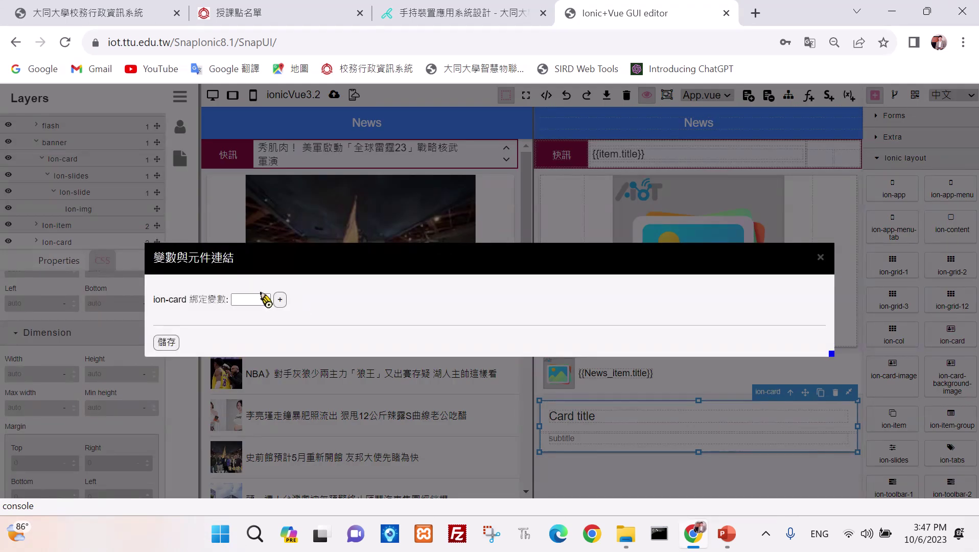
click(265, 299)
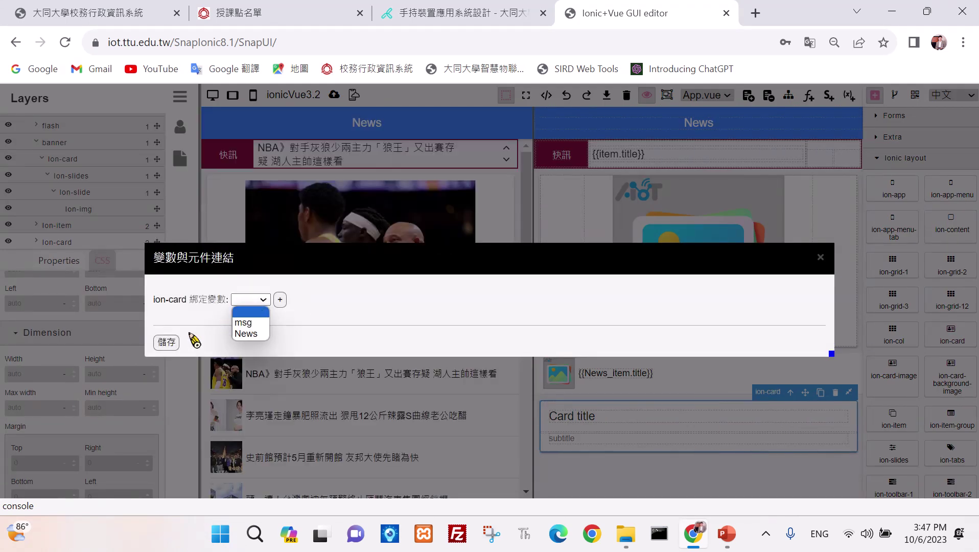
click(822, 258)
click(643, 431)
click(609, 424)
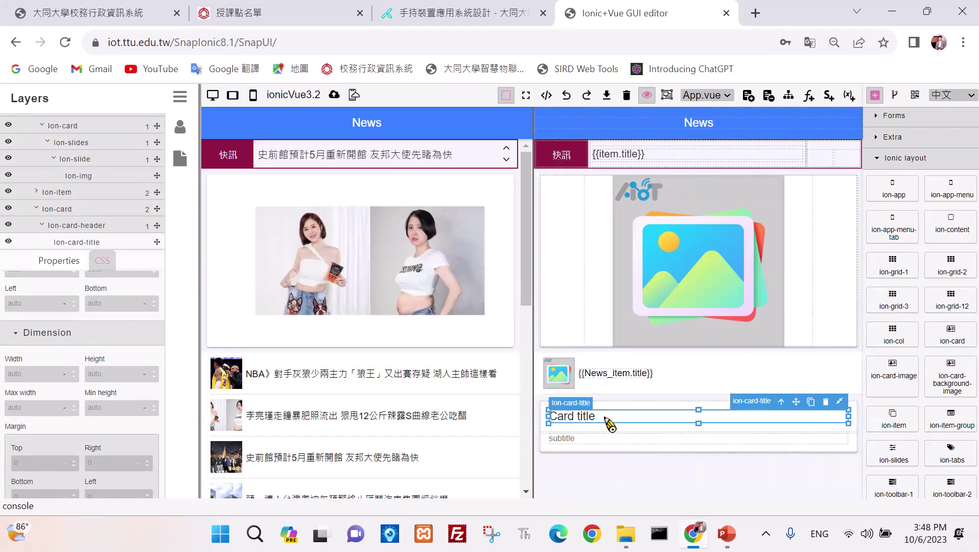
click(596, 443)
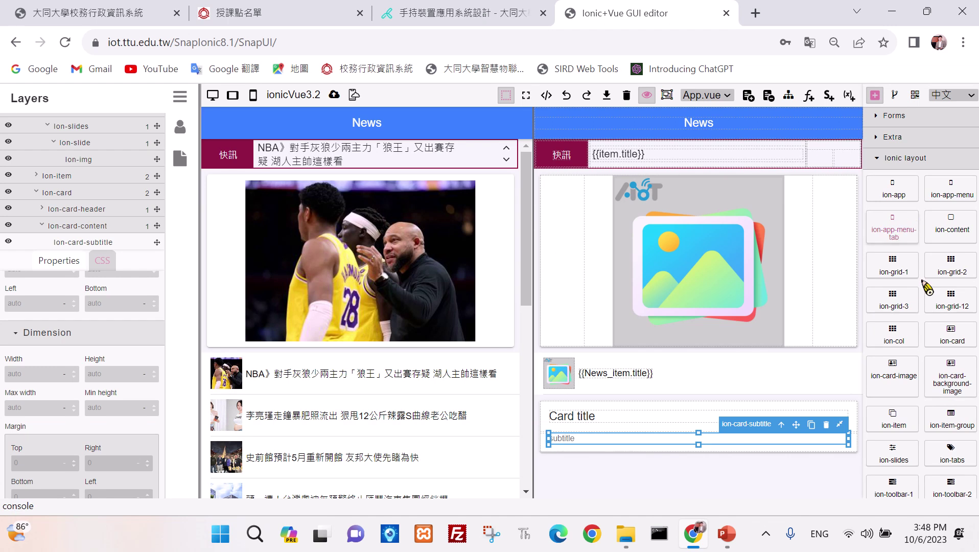
Step: Add two ion-input+label components below the subtitle inside the card content
scroll(926, 291, down, 4)
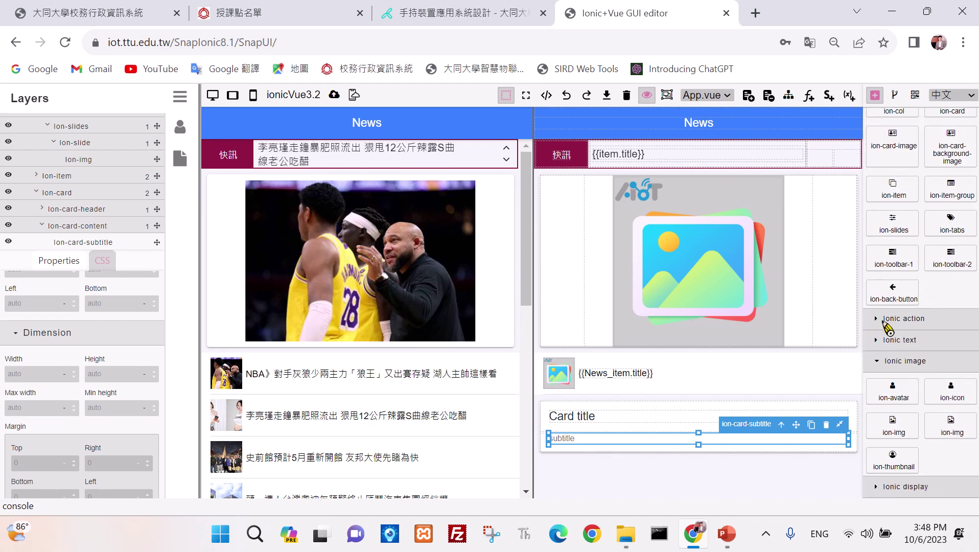
click(877, 320)
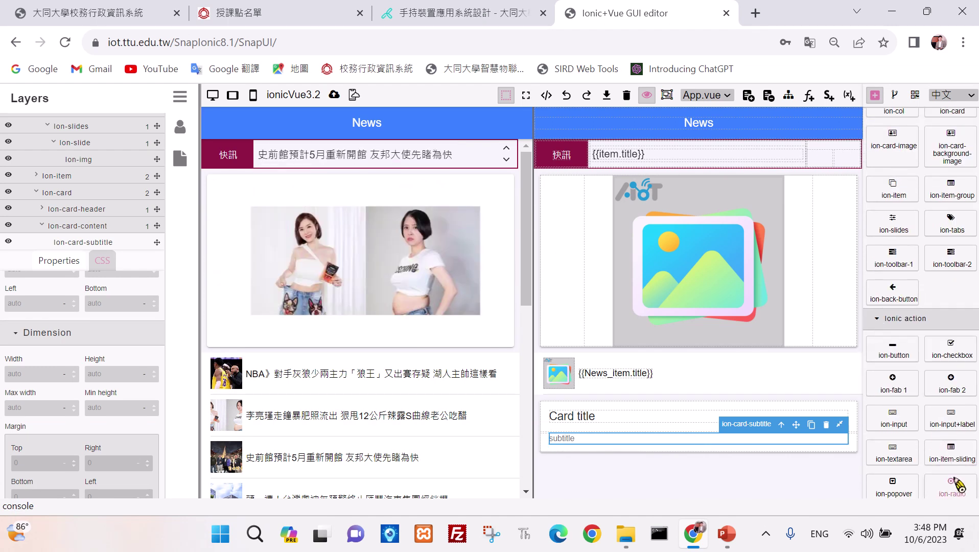
drag(953, 419, 776, 450)
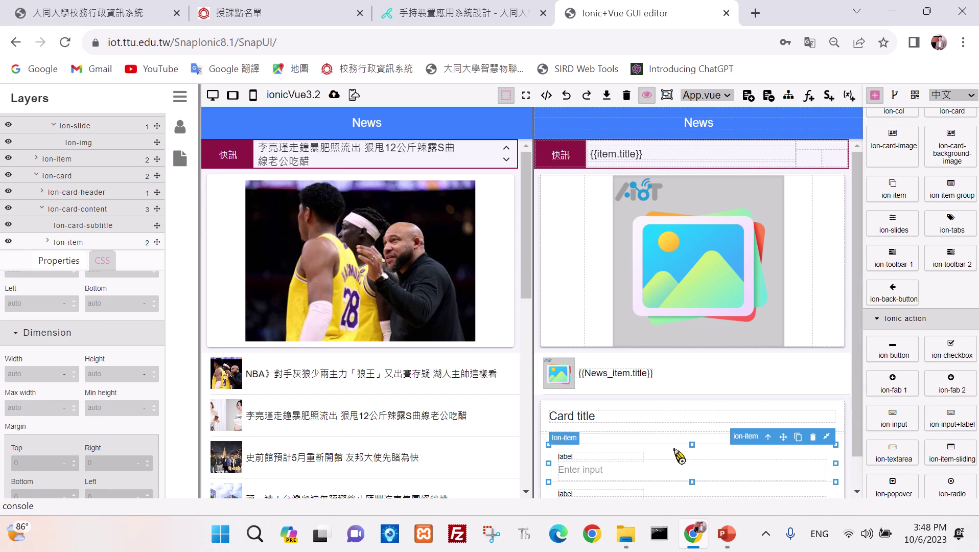
scroll(678, 453, down, 1)
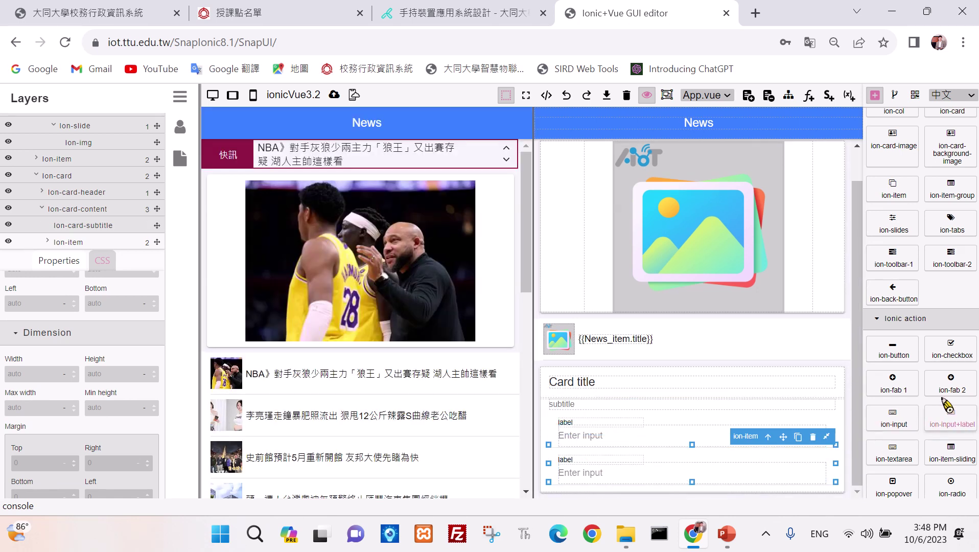
Step: Add an ion-button below the two inputs in the card, and create and save a function named calBMI
drag(894, 351, 694, 494)
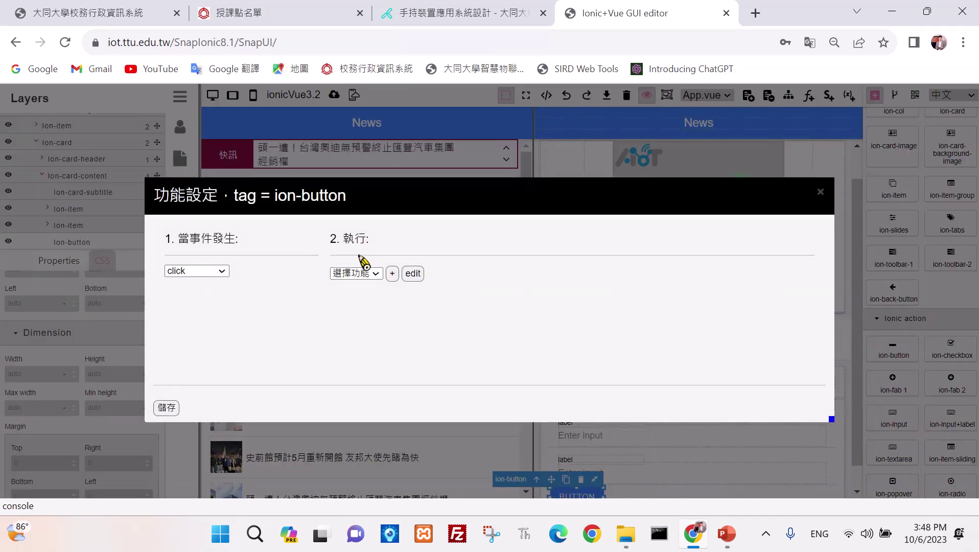
click(392, 275)
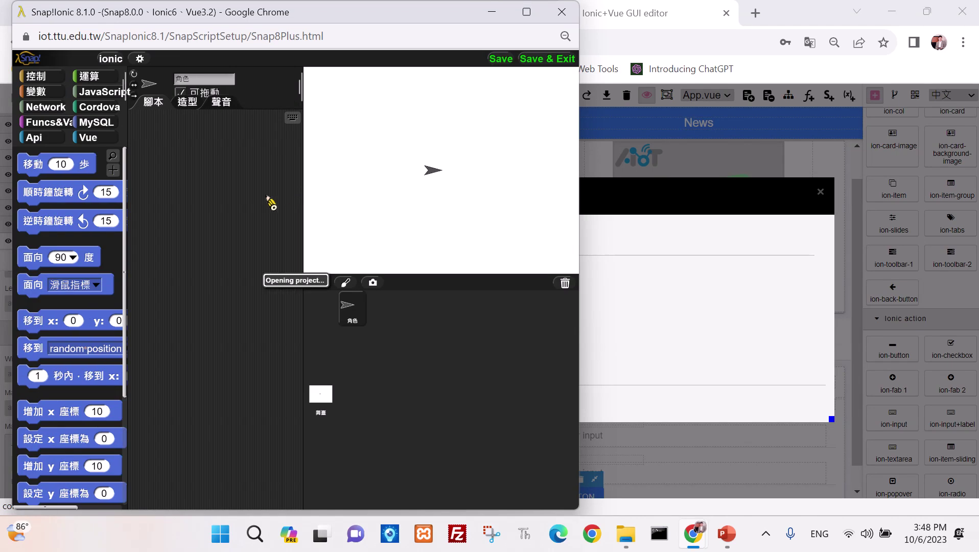
click(286, 160)
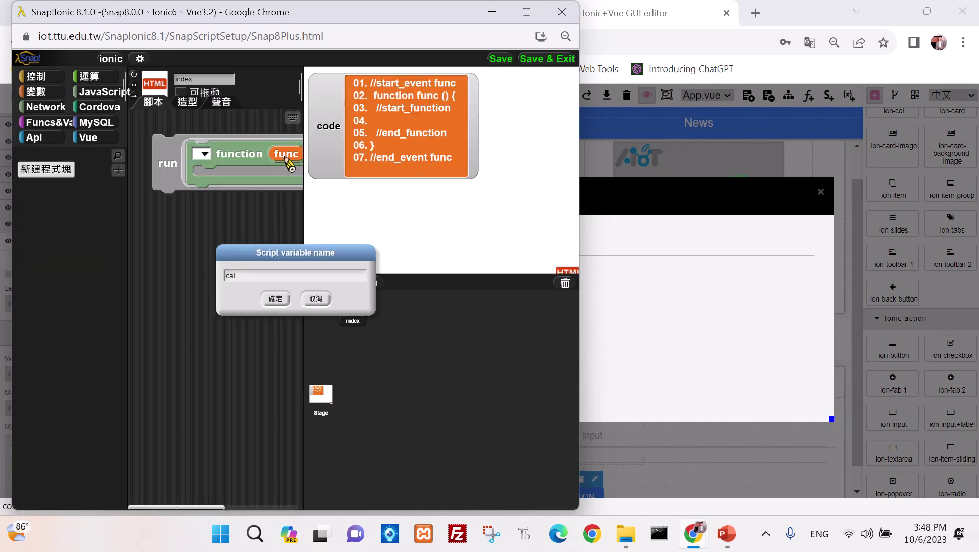
key(Return)
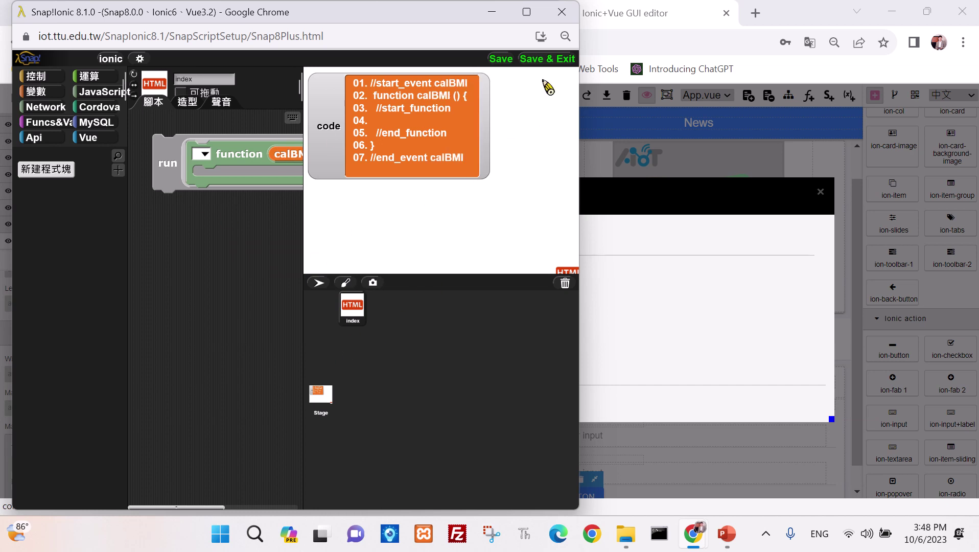
click(500, 60)
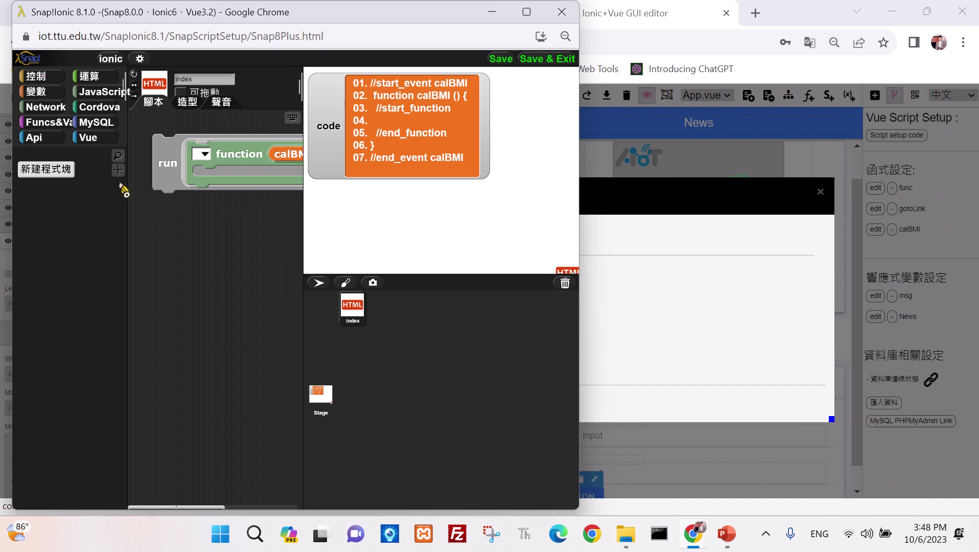
click(559, 62)
click(378, 122)
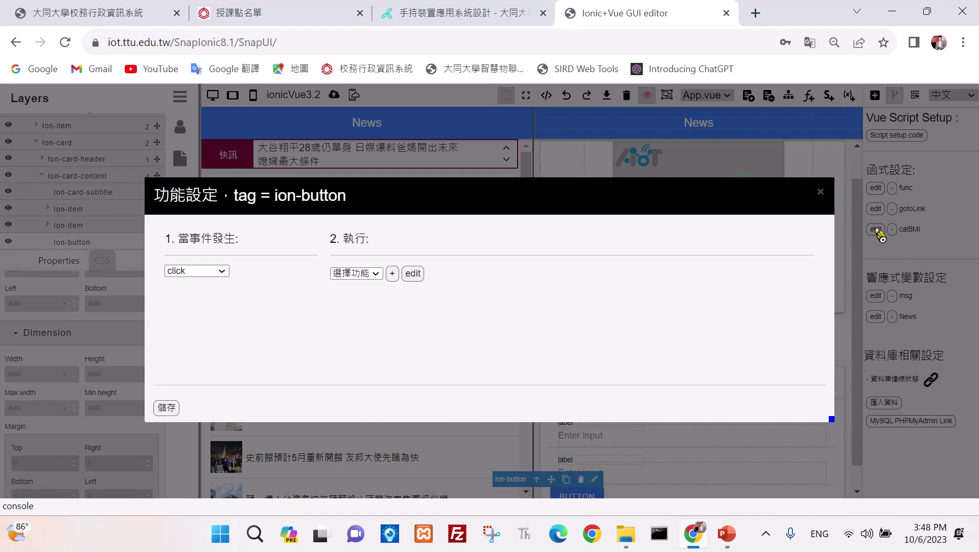
Step: Set the button's click event to run the calBMI function and save the setting
click(373, 273)
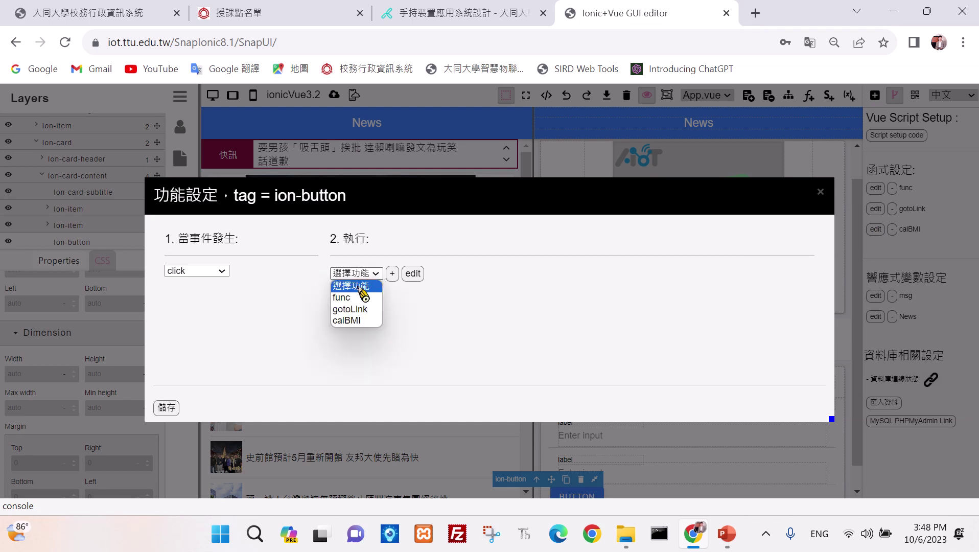
click(355, 320)
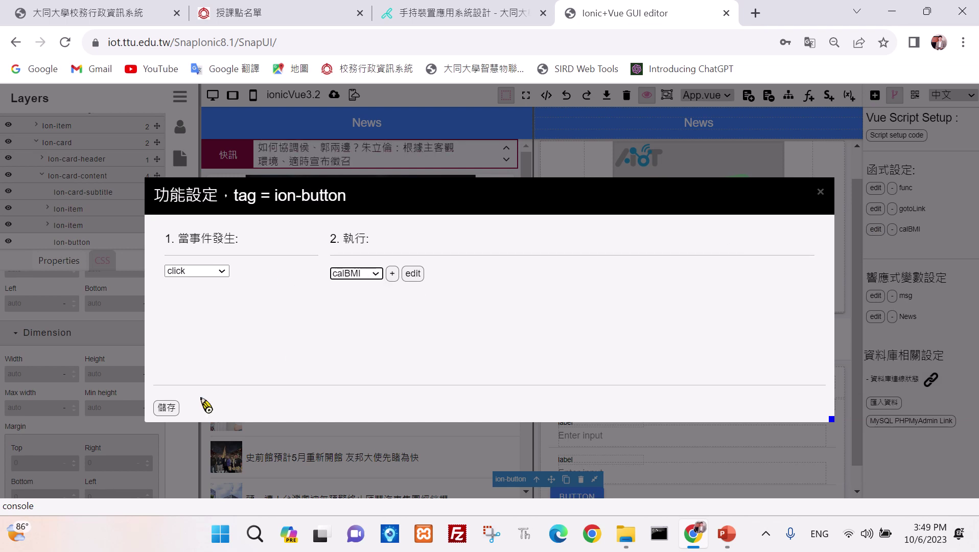
click(167, 407)
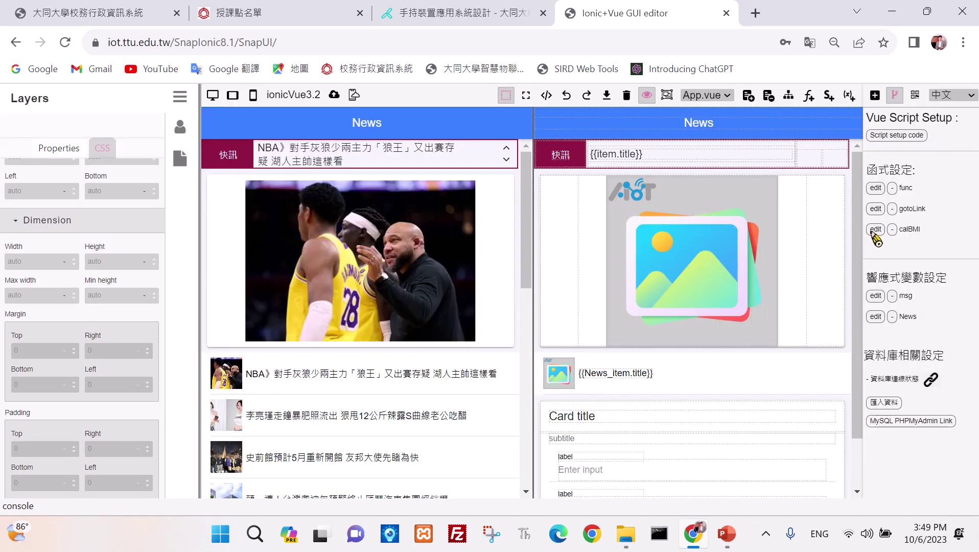
Step: Open the calBMI and gotoLink functions to examine their blocks and code, and close the script editor
click(875, 230)
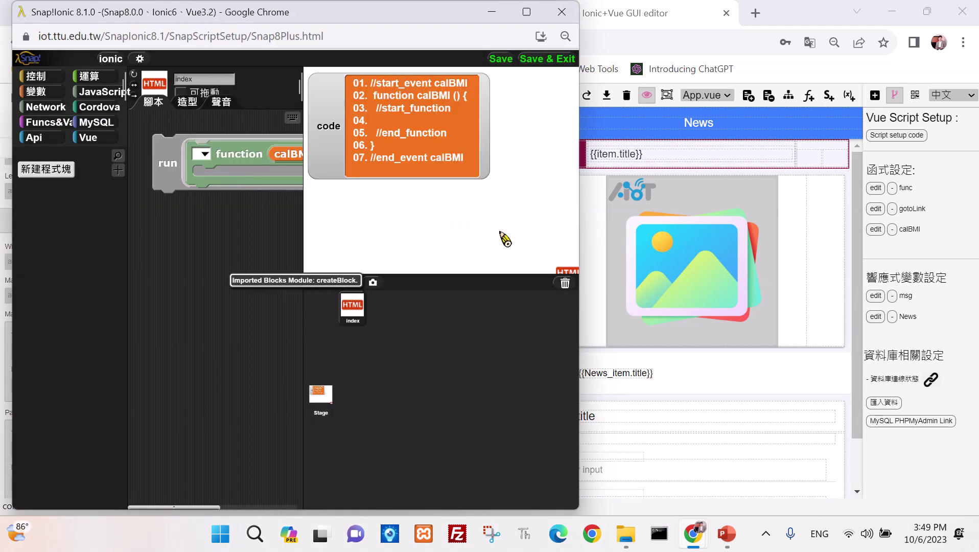
click(876, 209)
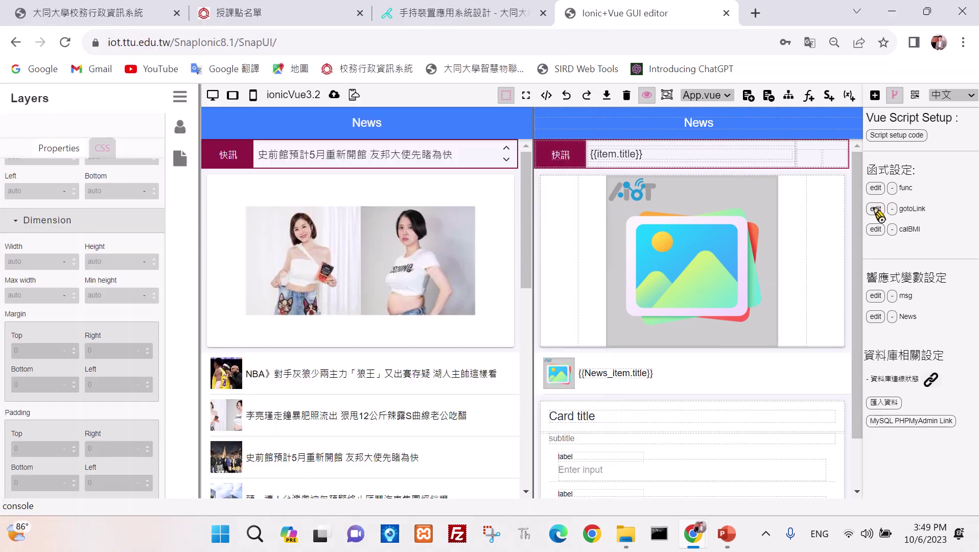
click(877, 209)
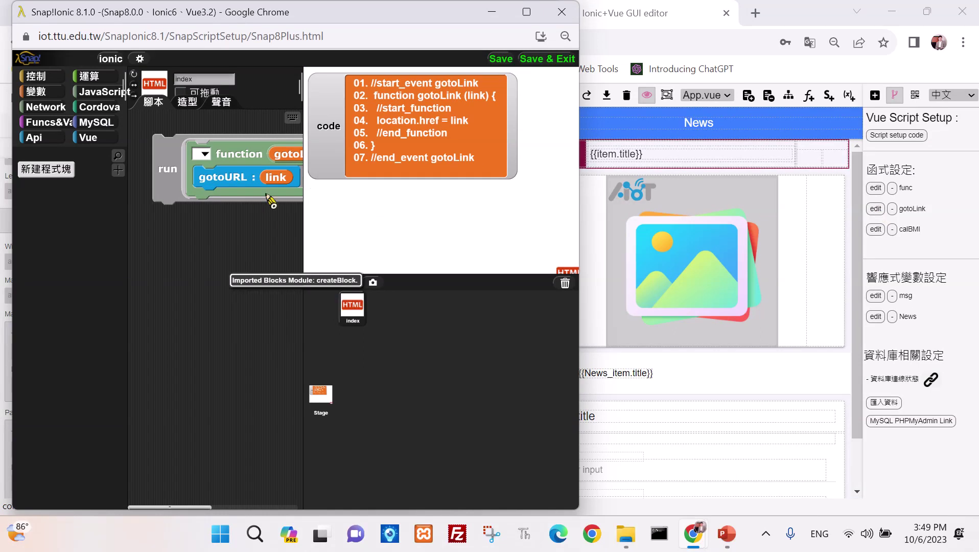
click(561, 12)
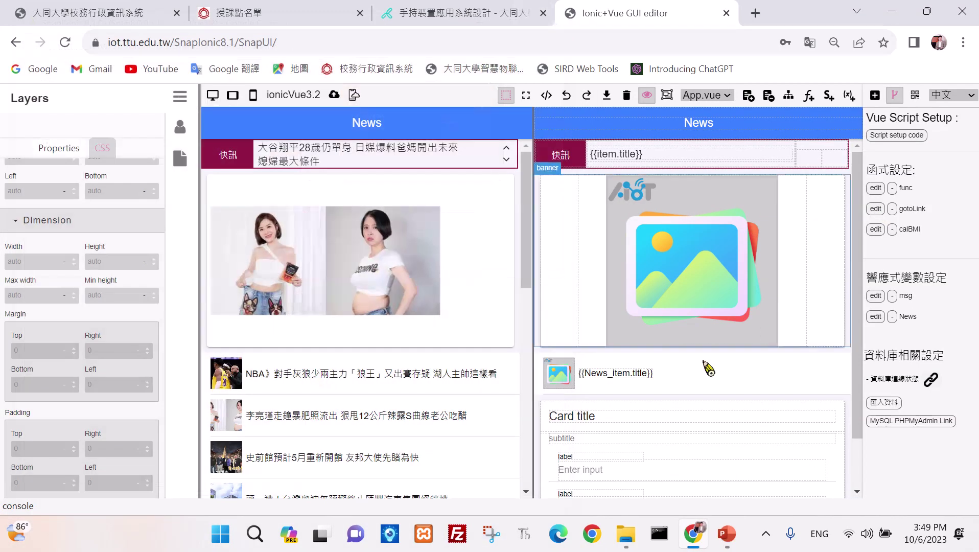
Step: Delete the whole ion-card with its inputs and button below the news item
scroll(664, 434, down, 1)
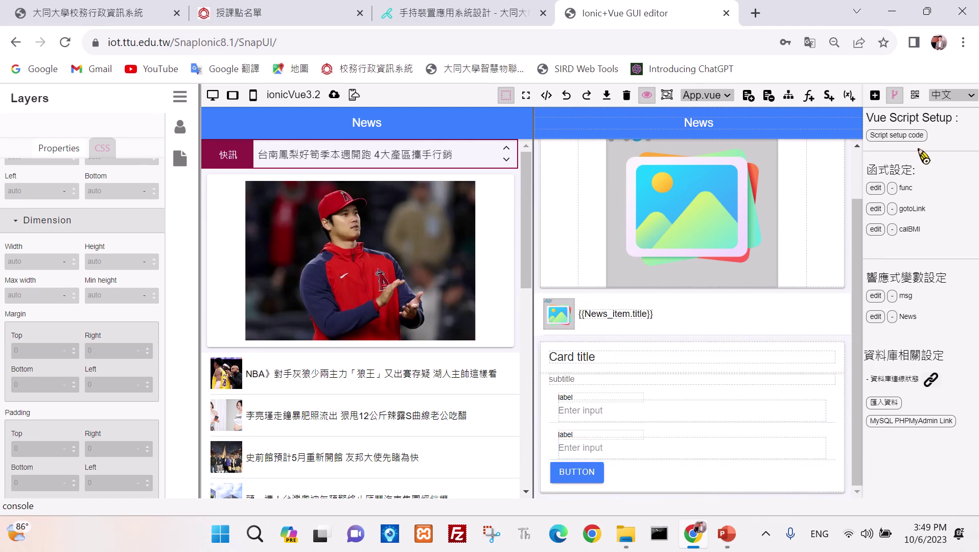
click(875, 96)
scroll(949, 453, down, 1)
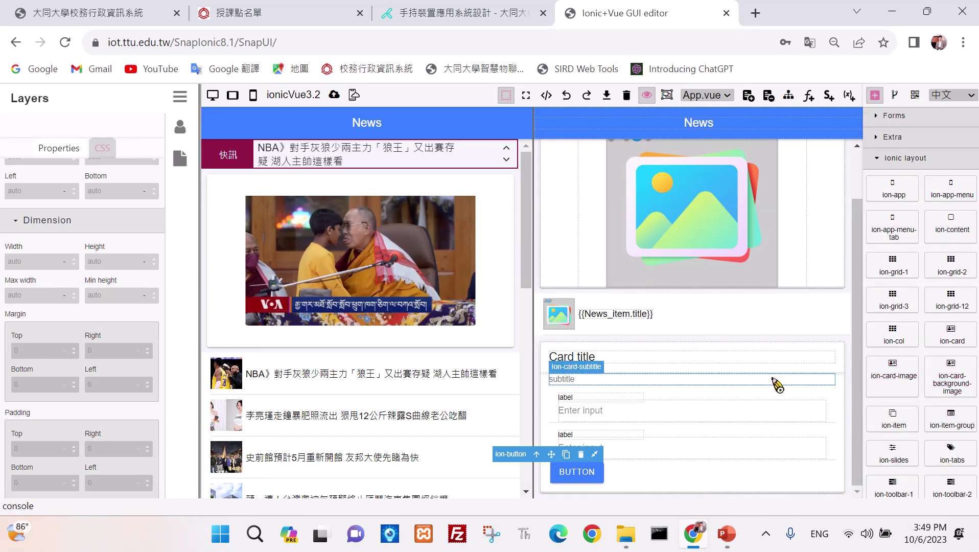
click(813, 352)
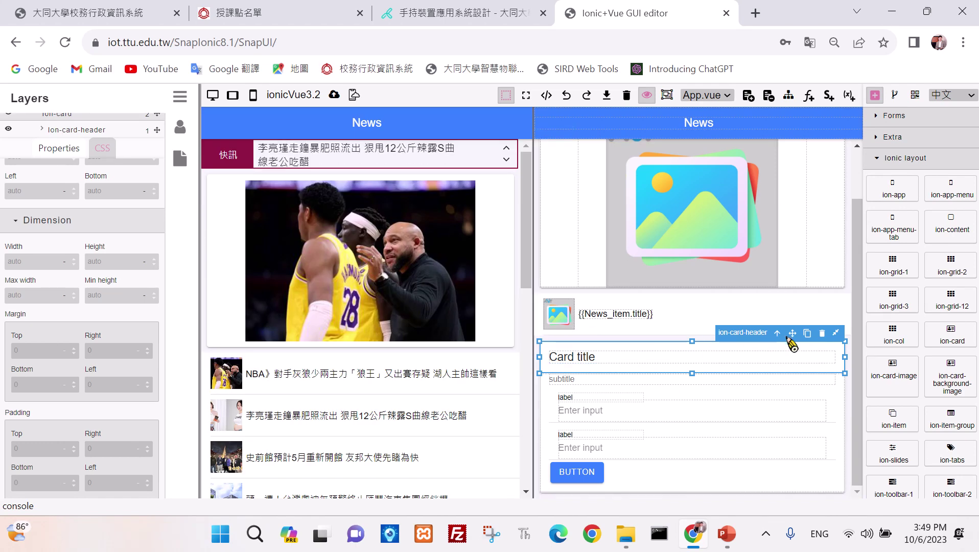
click(779, 335)
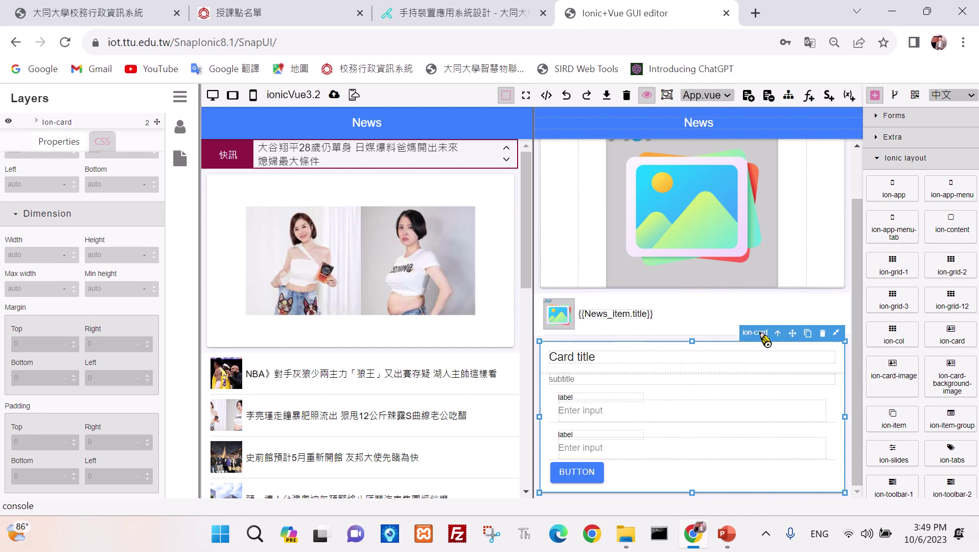
click(823, 333)
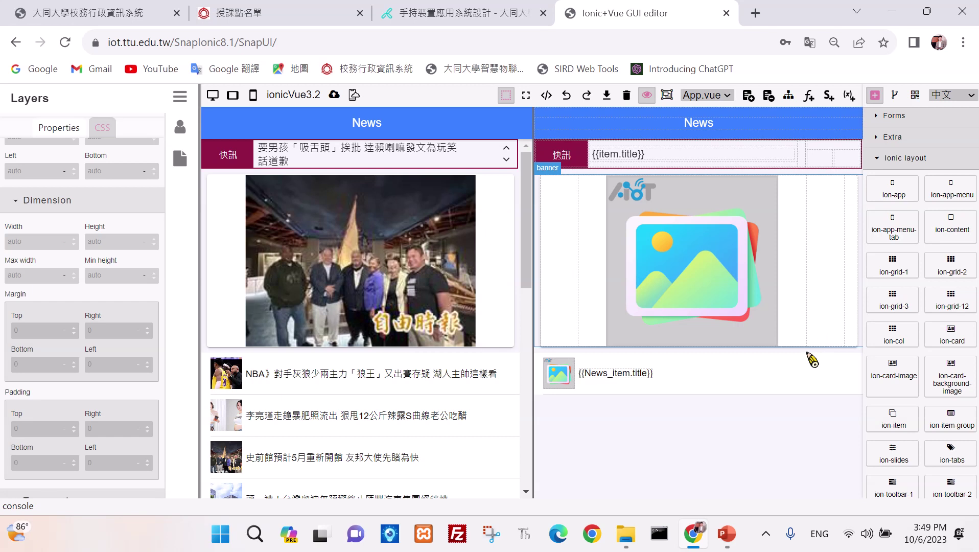
Step: Add a Vue key-value attribute of type v-for without a value to the {{News_item.title}} ion-item
click(765, 373)
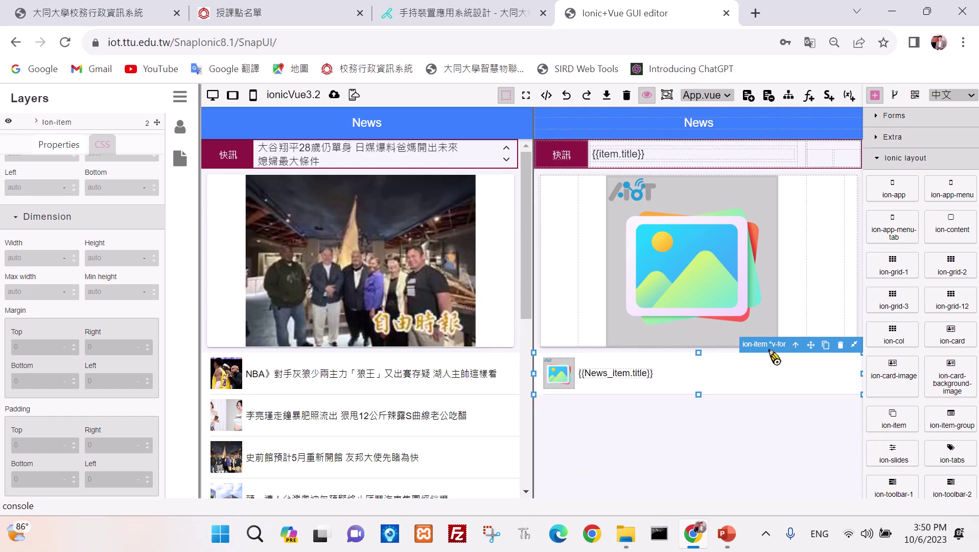
click(58, 147)
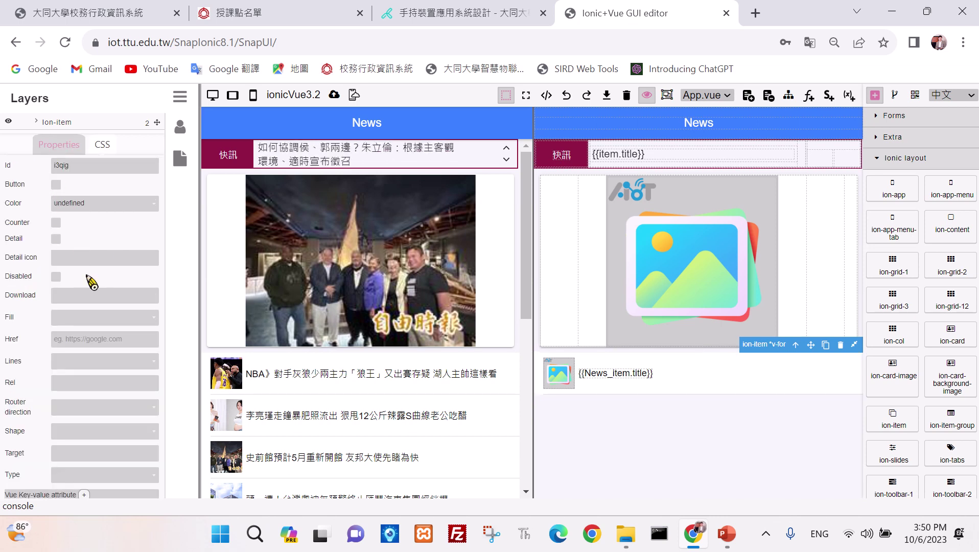
scroll(92, 283, down, 1)
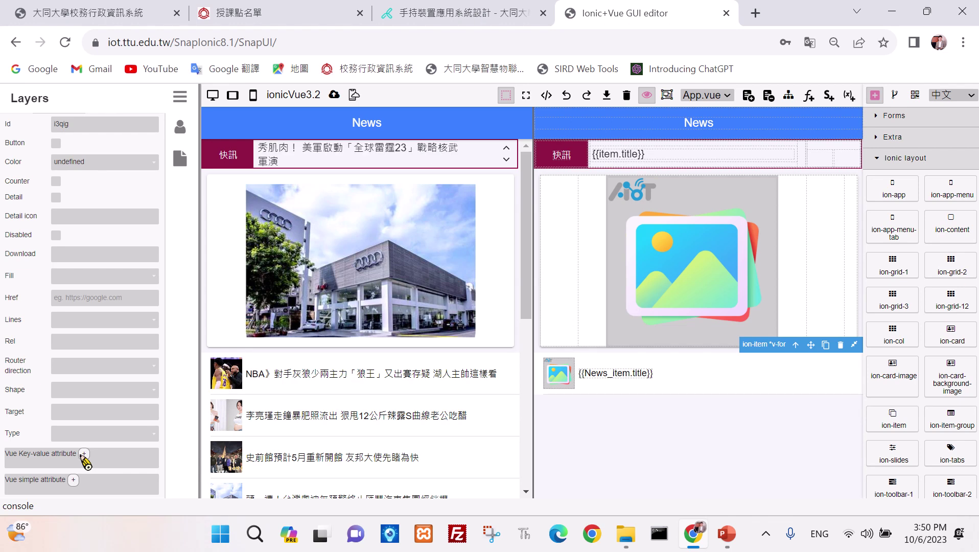
click(84, 454)
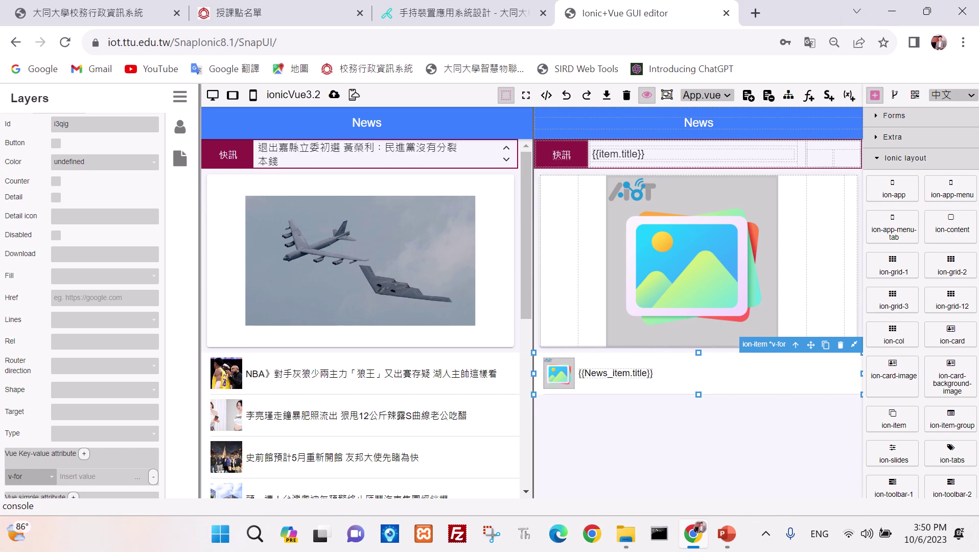
Step: Open the Vue setup script and examine its code through to the func, gotoLink and calBMI functions
click(895, 97)
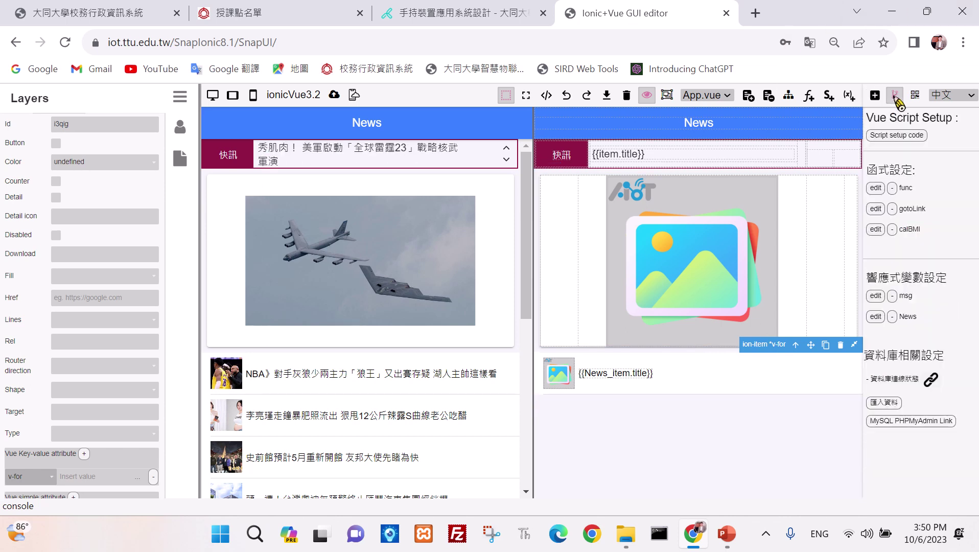
click(896, 136)
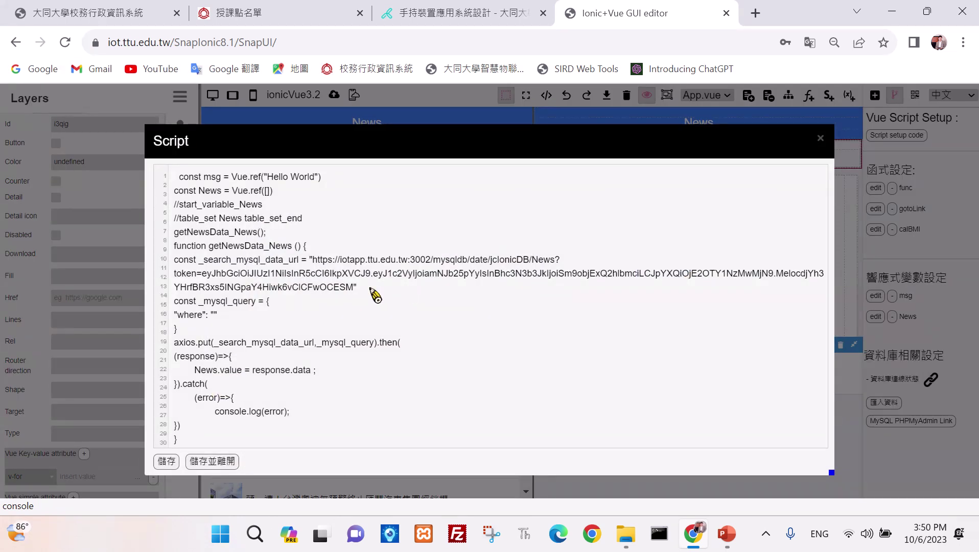
scroll(375, 295, down, 5)
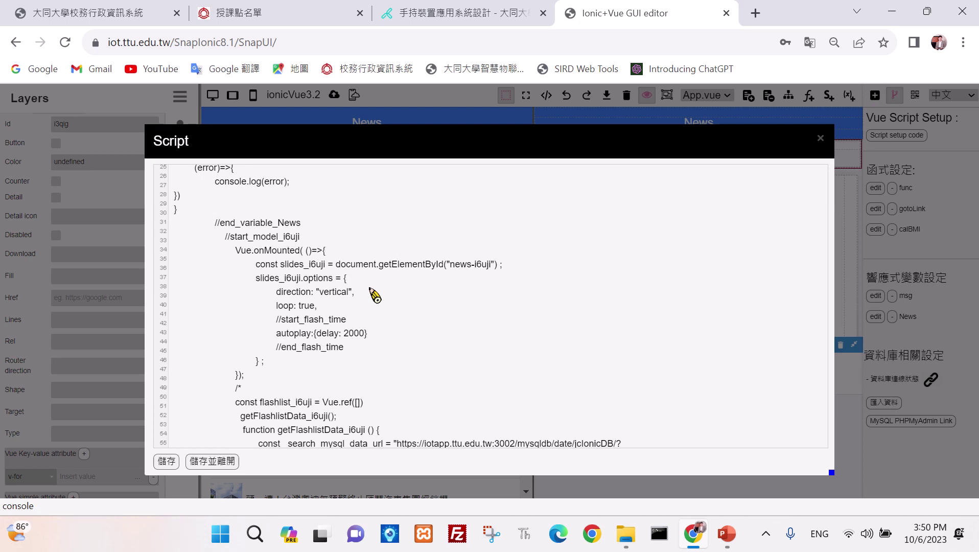
scroll(375, 295, down, 14)
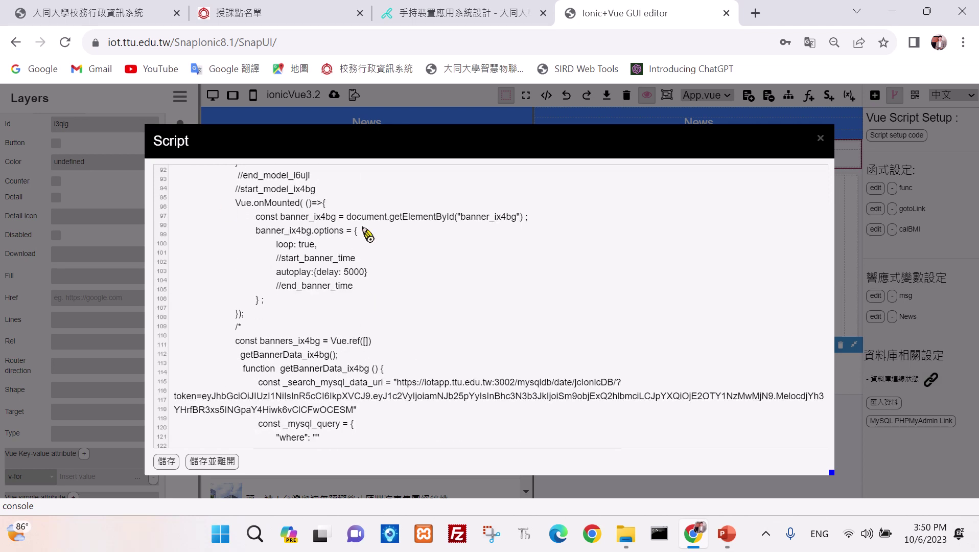
scroll(353, 236, down, 9)
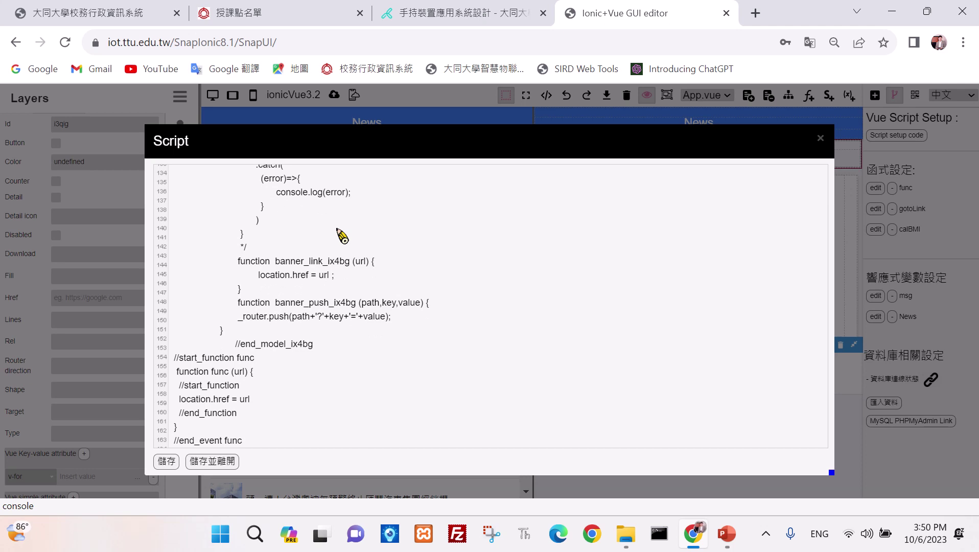
scroll(341, 236, down, 3)
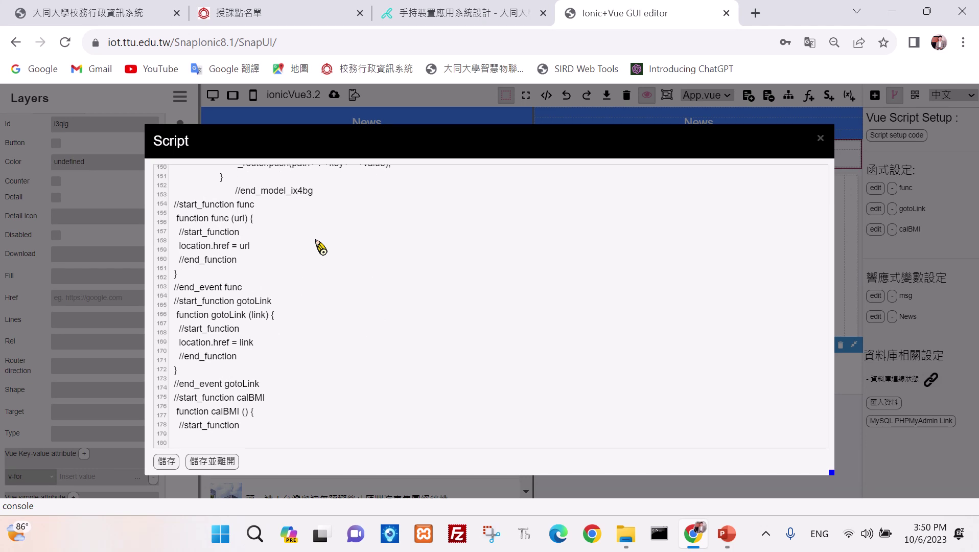
drag(203, 218, 261, 263)
drag(214, 300, 274, 366)
scroll(287, 339, down, 1)
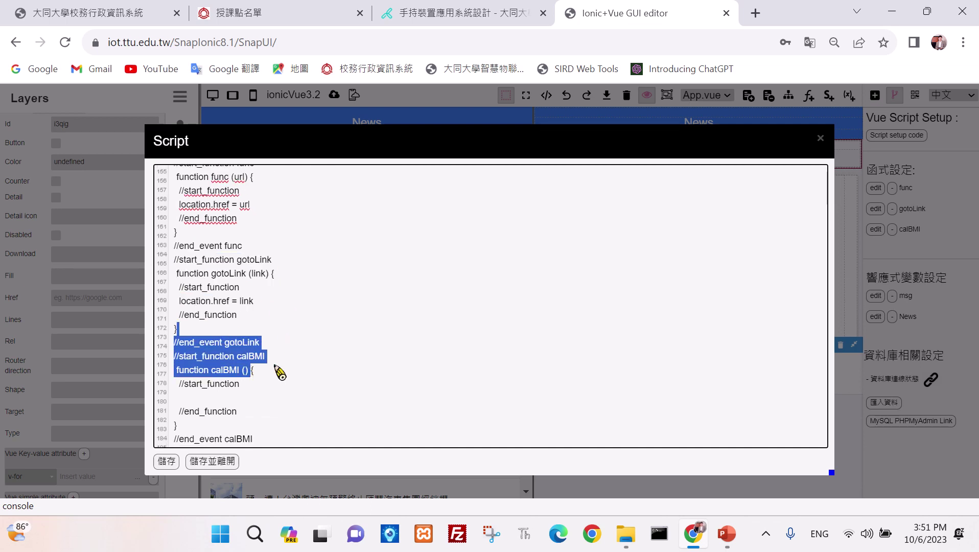
Step: Review the script again from the msg and News variables at its start to the calBMI function at its end
scroll(301, 364, up, 12)
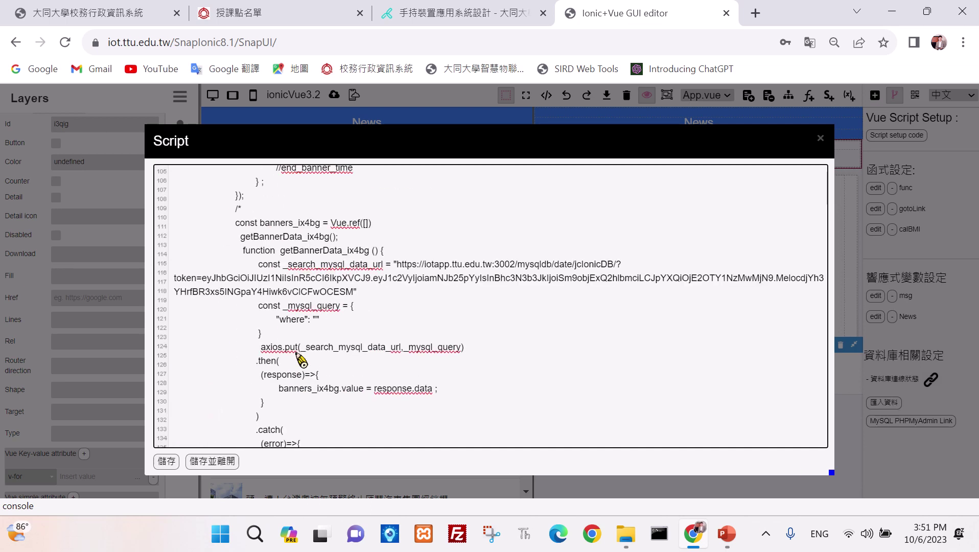
scroll(302, 360, up, 6)
scroll(300, 360, up, 14)
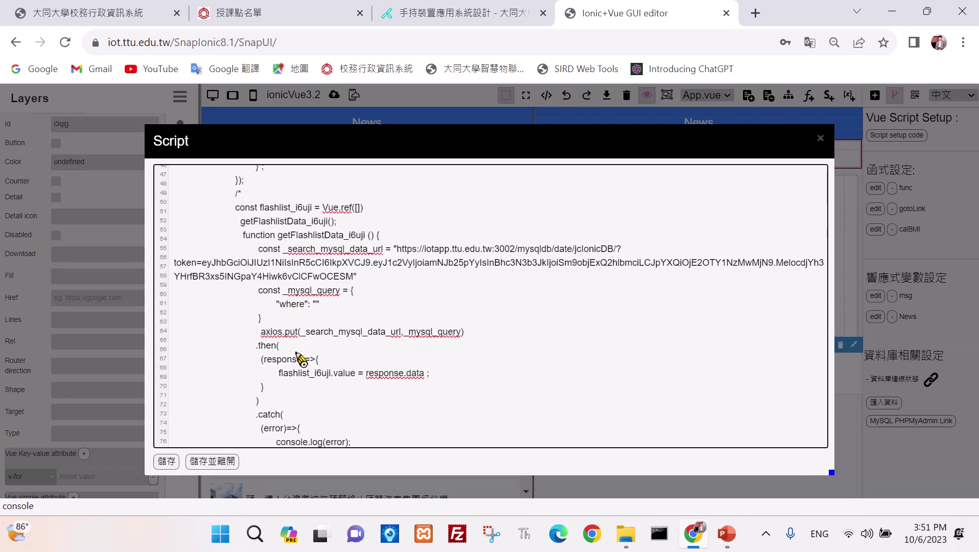
scroll(301, 359, up, 5)
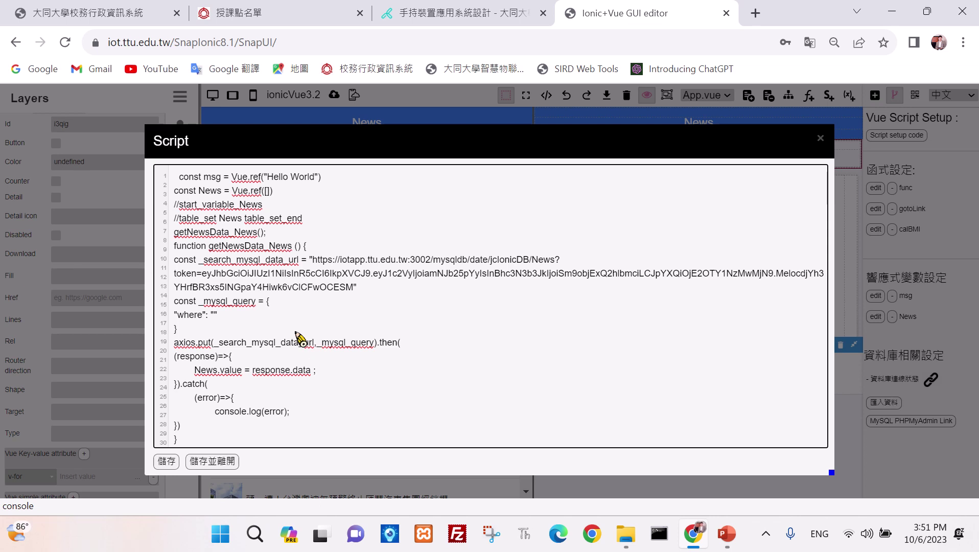
scroll(300, 338, down, 20)
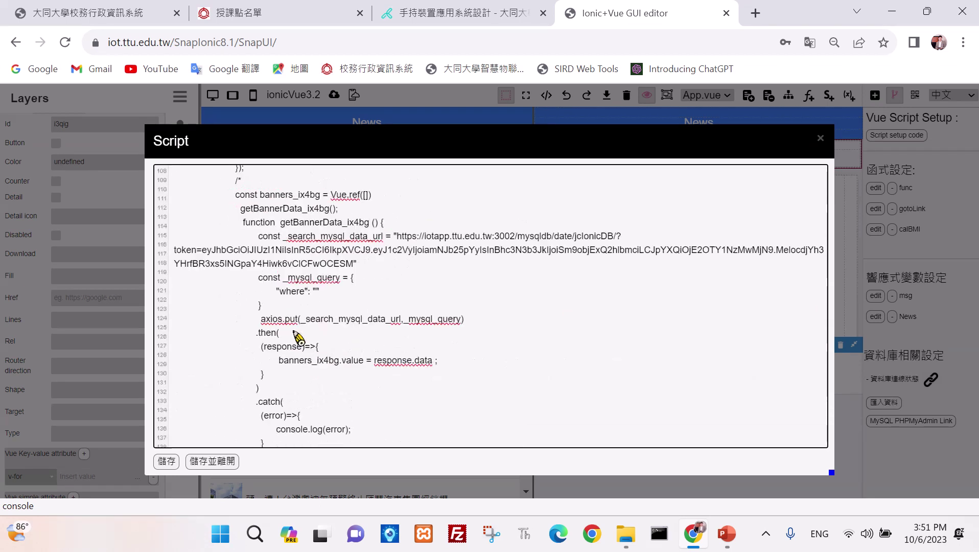
scroll(298, 338, down, 1)
scroll(299, 338, down, 10)
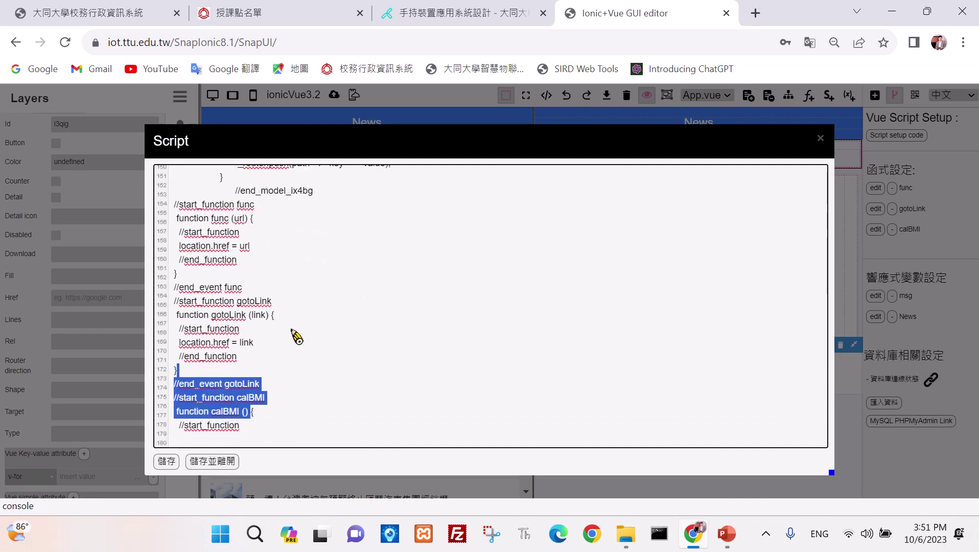
scroll(255, 339, down, 3)
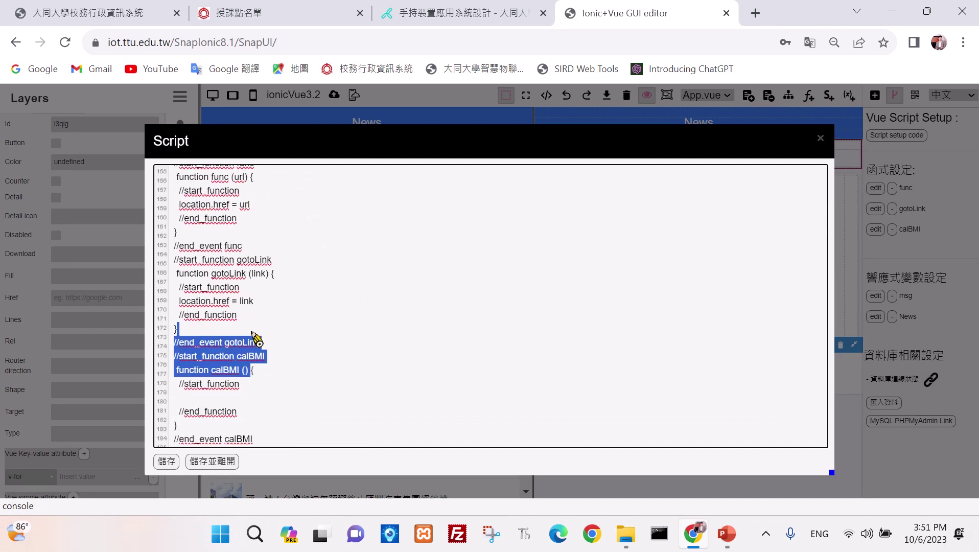
Step: Close the script, open the page's generated HTML and CSS code, and read the HTML through to the closing body tag
click(820, 138)
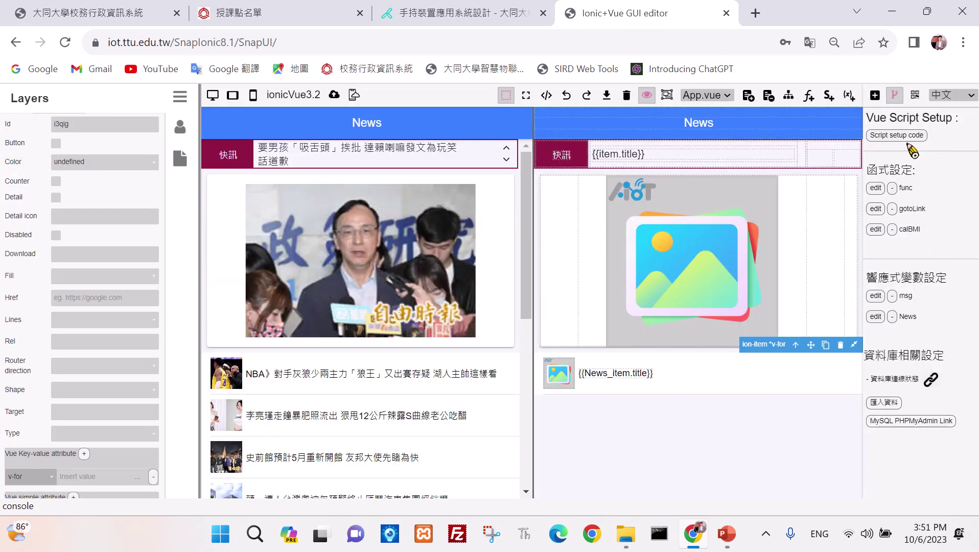
click(547, 95)
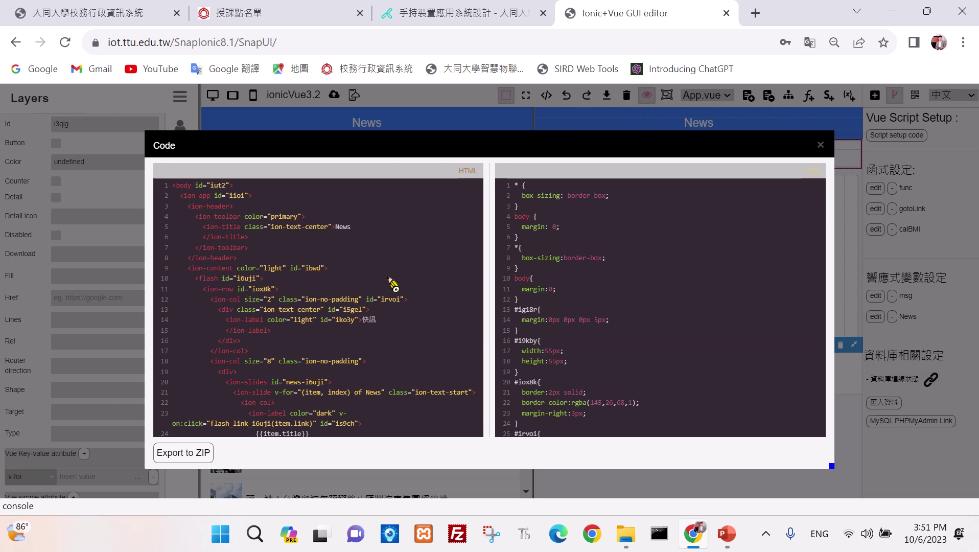
scroll(390, 281, down, 3)
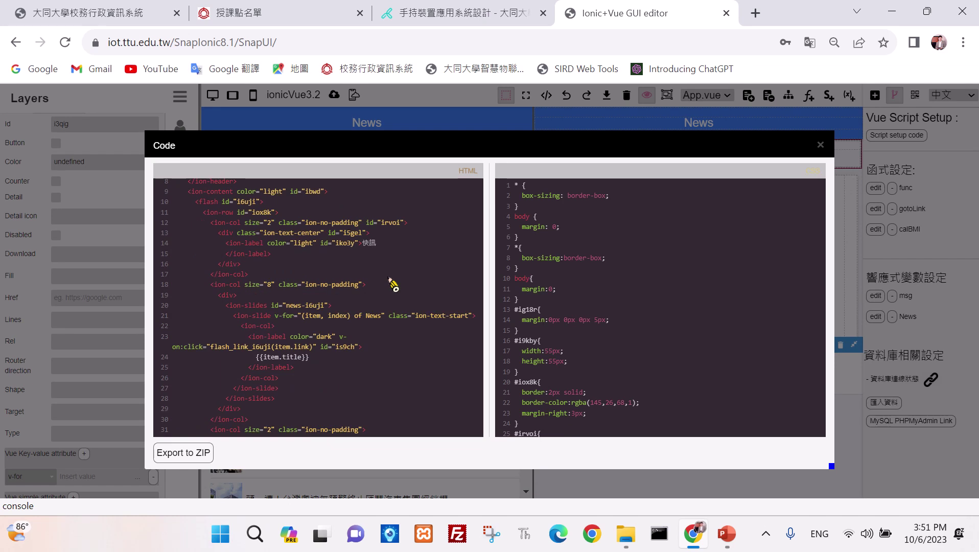
scroll(392, 284, up, 3)
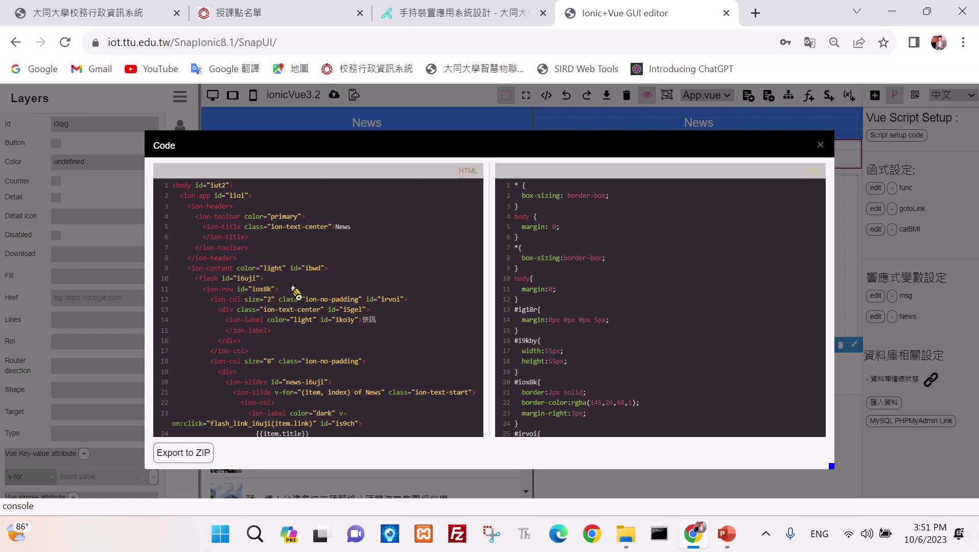
scroll(296, 293, down, 5)
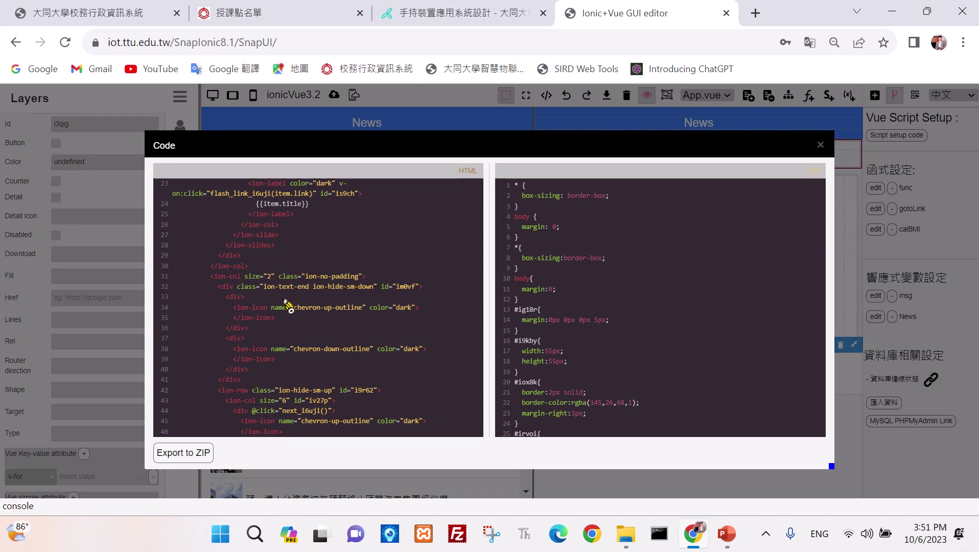
scroll(286, 303, down, 3)
scroll(287, 305, down, 2)
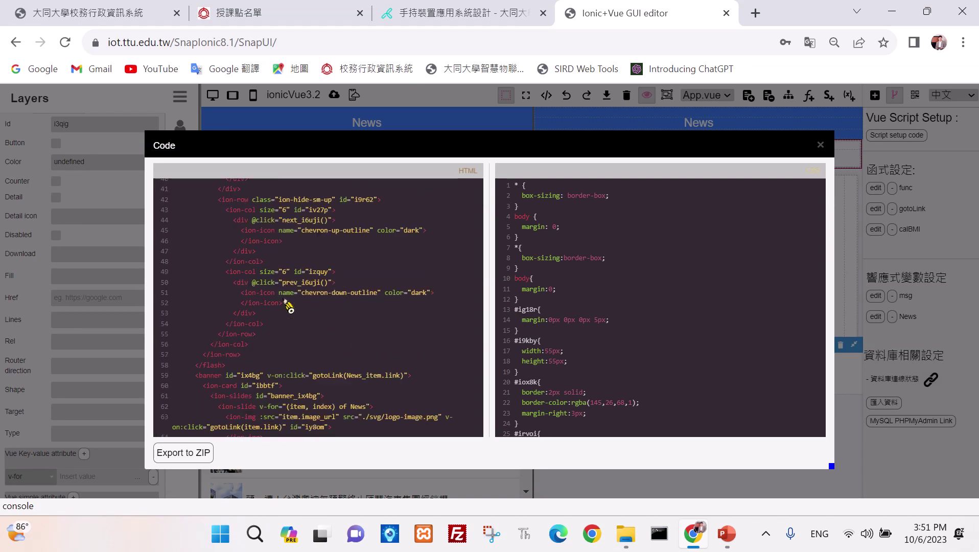
scroll(287, 305, down, 2)
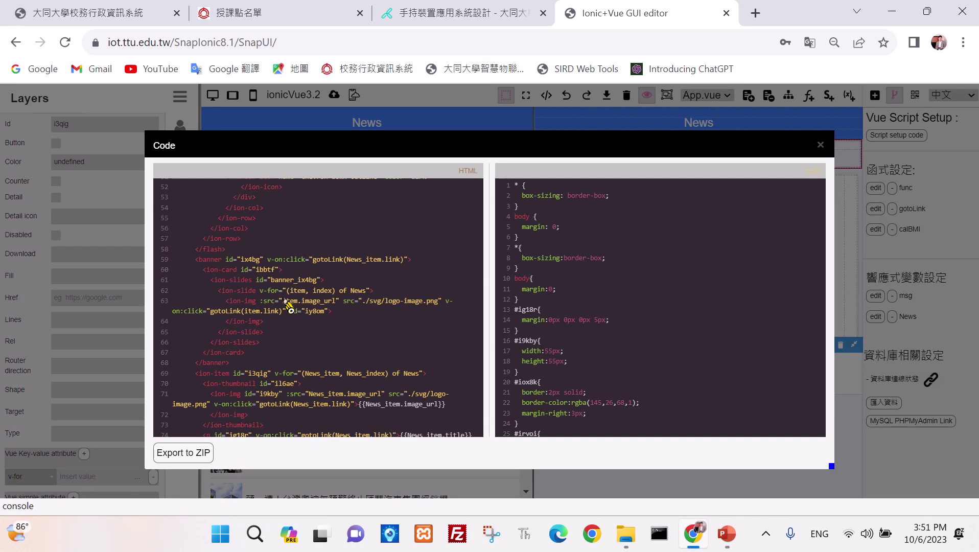
scroll(288, 306, down, 2)
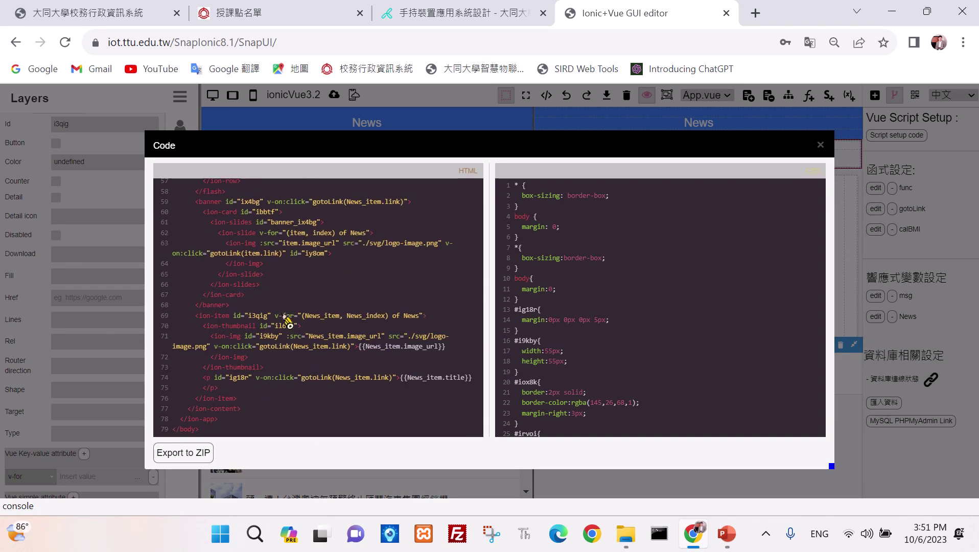
Step: Highlight the v-for="(News_item, News_index) of News" attribute and the id attribute of the ion-item in the HTML code
drag(274, 315, 429, 315)
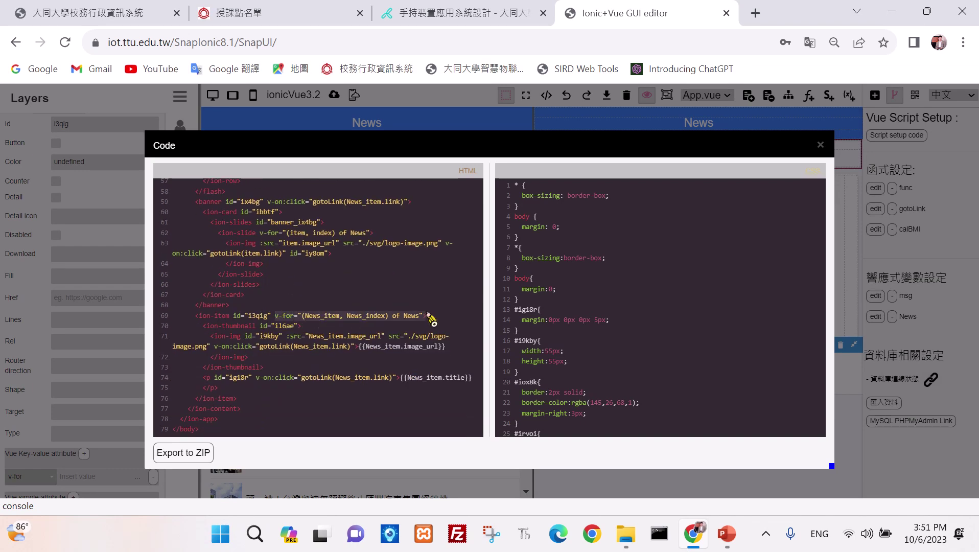
click(256, 317)
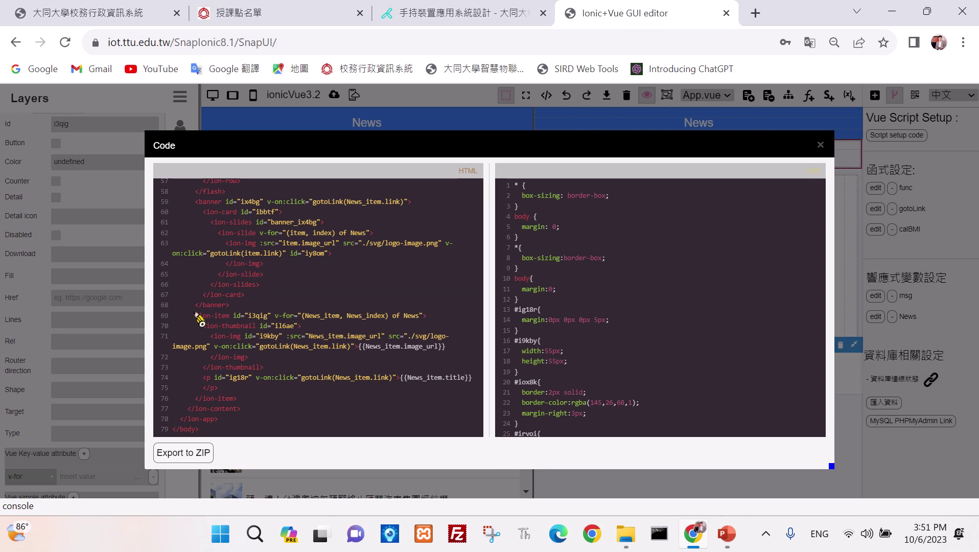
drag(196, 315, 233, 316)
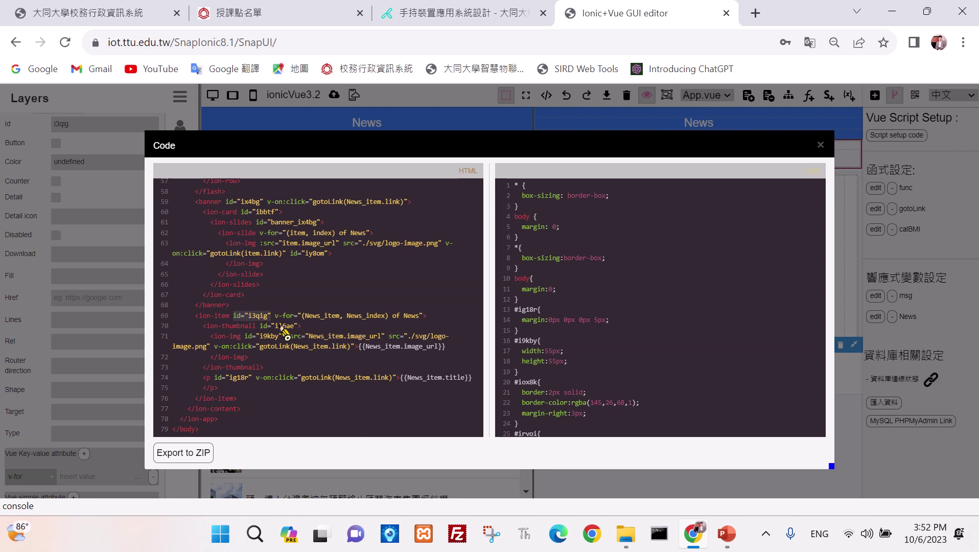